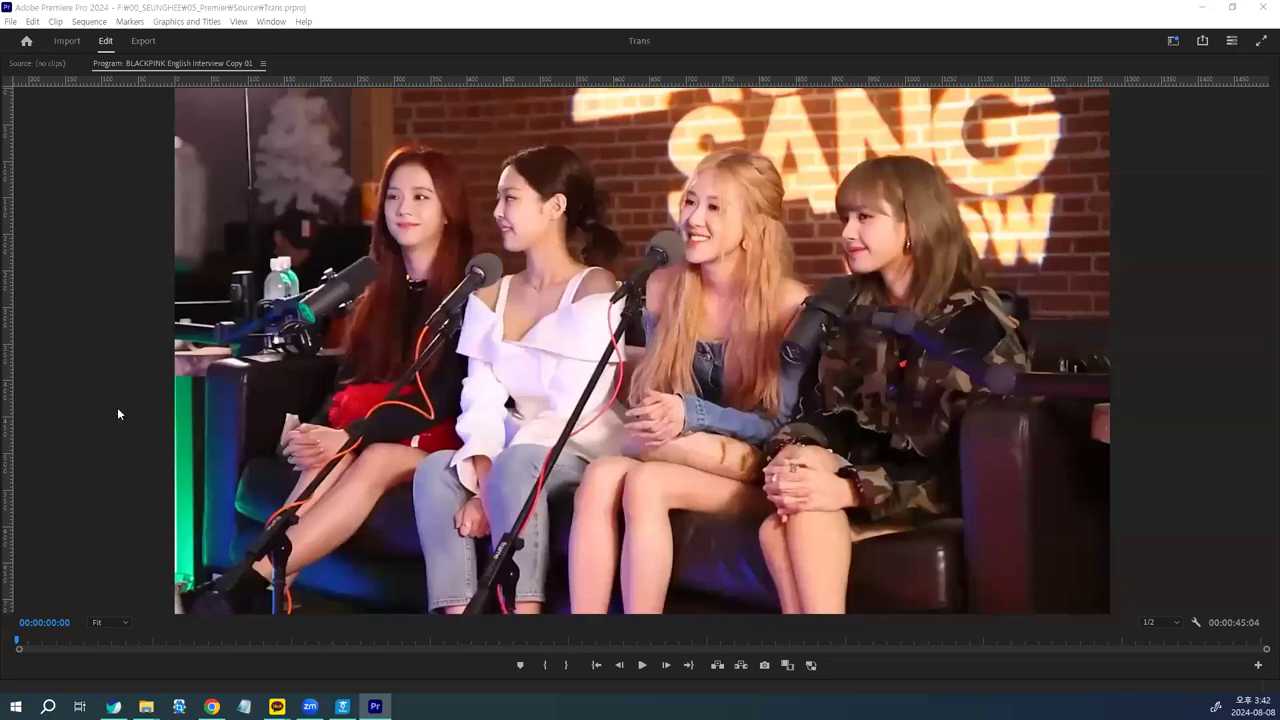
Step: Play the interview with its bilingual captions, replay it, then restore the normal workspace
{"action": "key", "text": "space"}
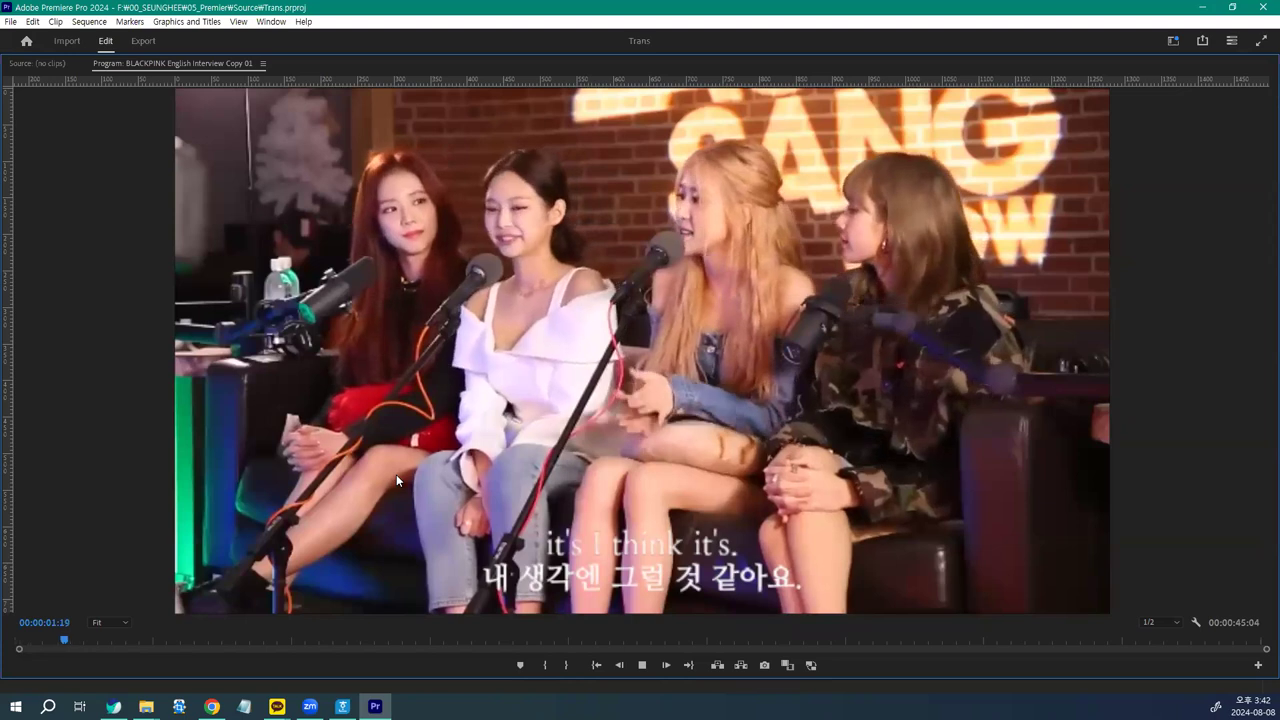
{"action": "key", "text": "space"}
{"action": "key", "text": "grave"}
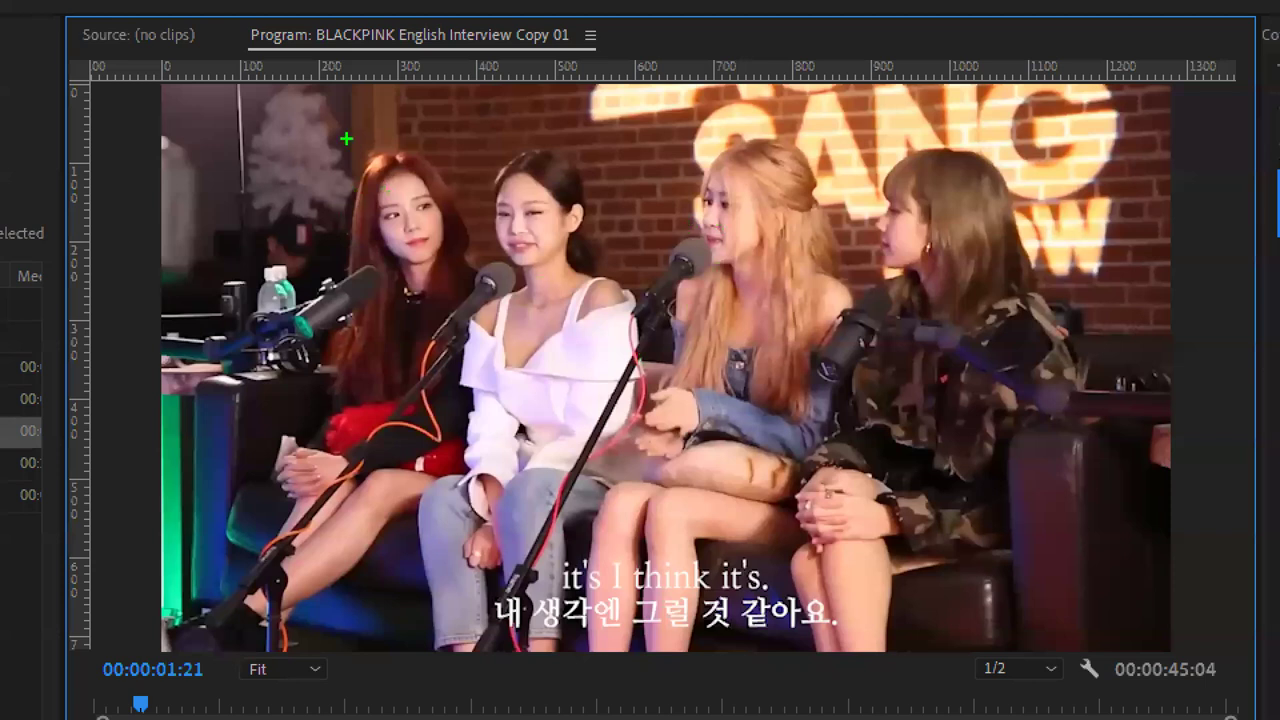
{"action": "mouse_move", "coordinate": [318, 135]}
{"action": "left_mouse_down"}
{"action": "mouse_move", "coordinate": [296, 317]}
{"action": "mouse_move", "coordinate": [1031, 337]}
{"action": "mouse_move", "coordinate": [1043, 190]}
{"action": "mouse_move", "coordinate": [859, 120]}
{"action": "mouse_move", "coordinate": [422, 118]}
{"action": "mouse_move", "coordinate": [282, 138]}
{"action": "left_mouse_up"}
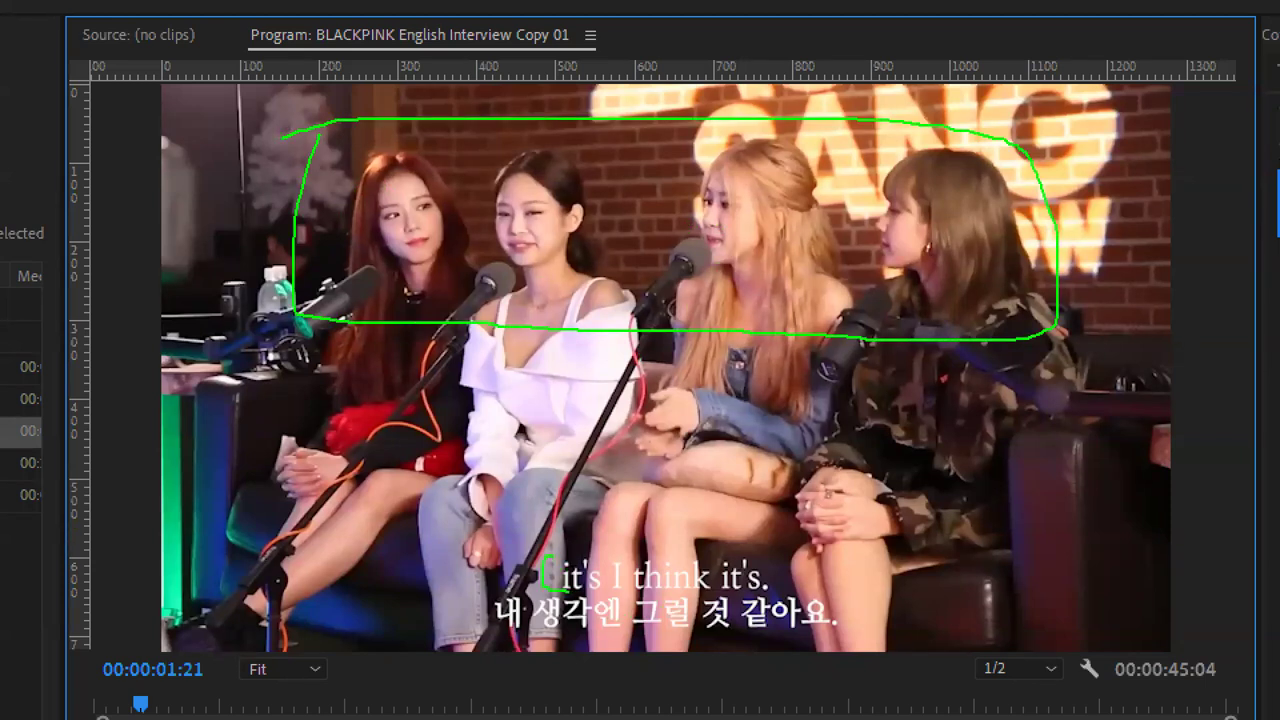
{"action": "left_click_drag", "start_coordinate": [782, 565], "coordinate": [575, 546]}
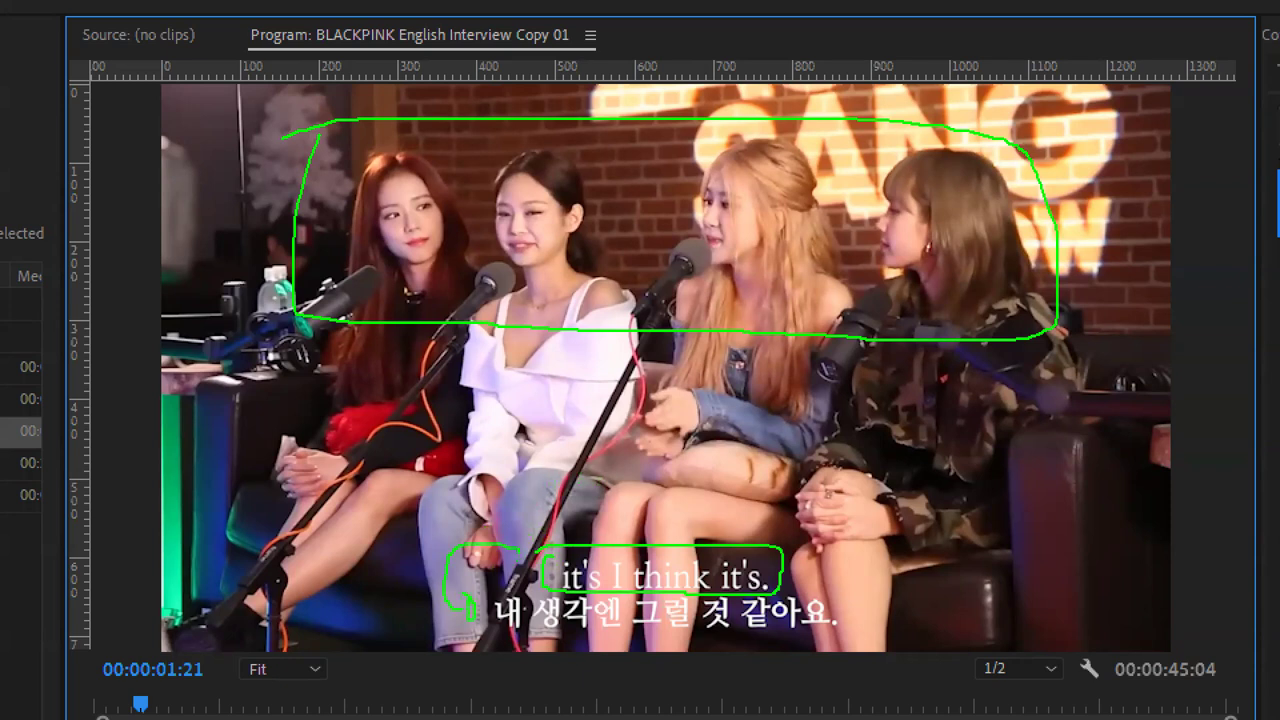
{"action": "left_click_drag", "start_coordinate": [560, 634], "coordinate": [825, 643]}
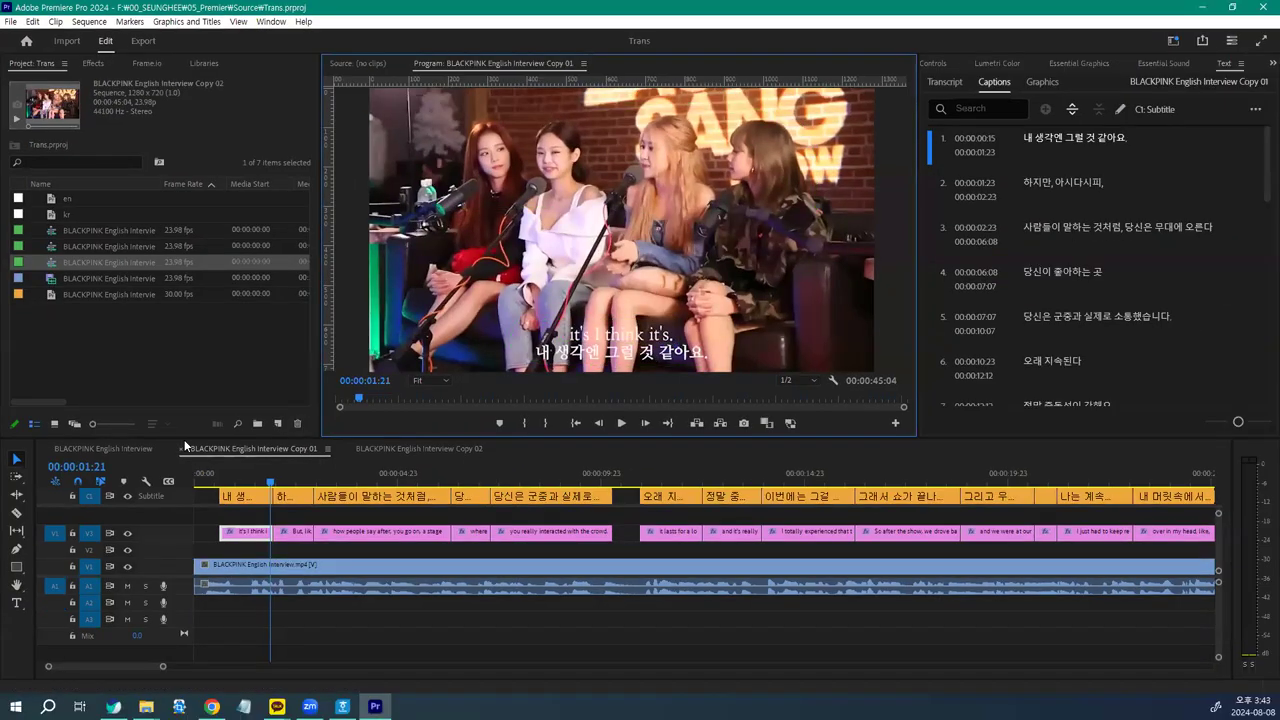
Step: Create a new sequence from the interview video clip and scrub through it
{"action": "left_click", "coordinate": [161, 360]}
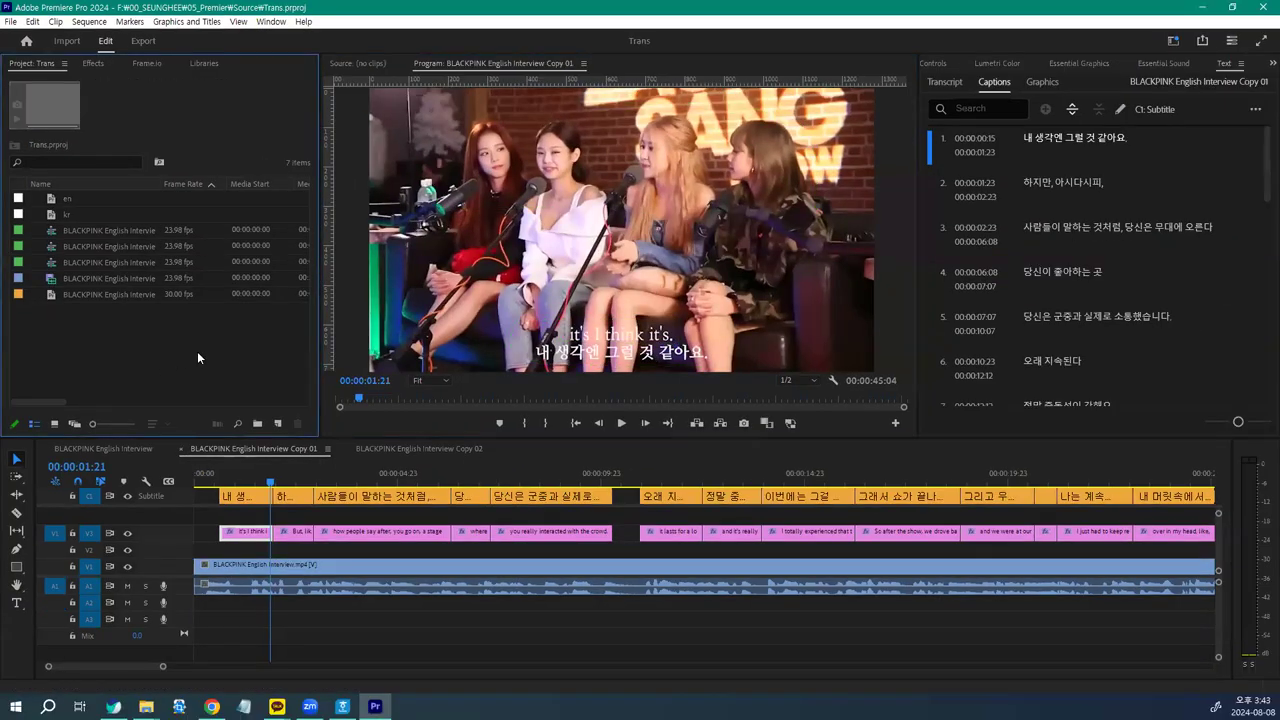
{"action": "left_click", "coordinate": [131, 448]}
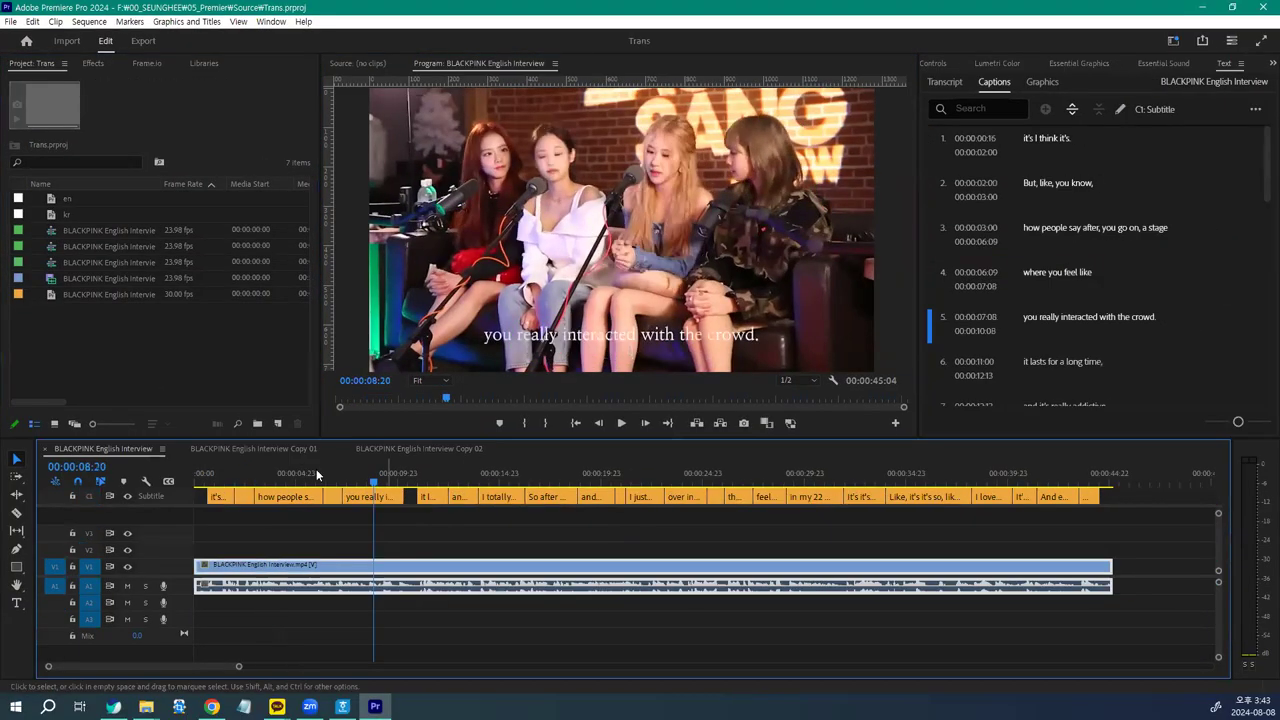
{"action": "left_click", "coordinate": [161, 341]}
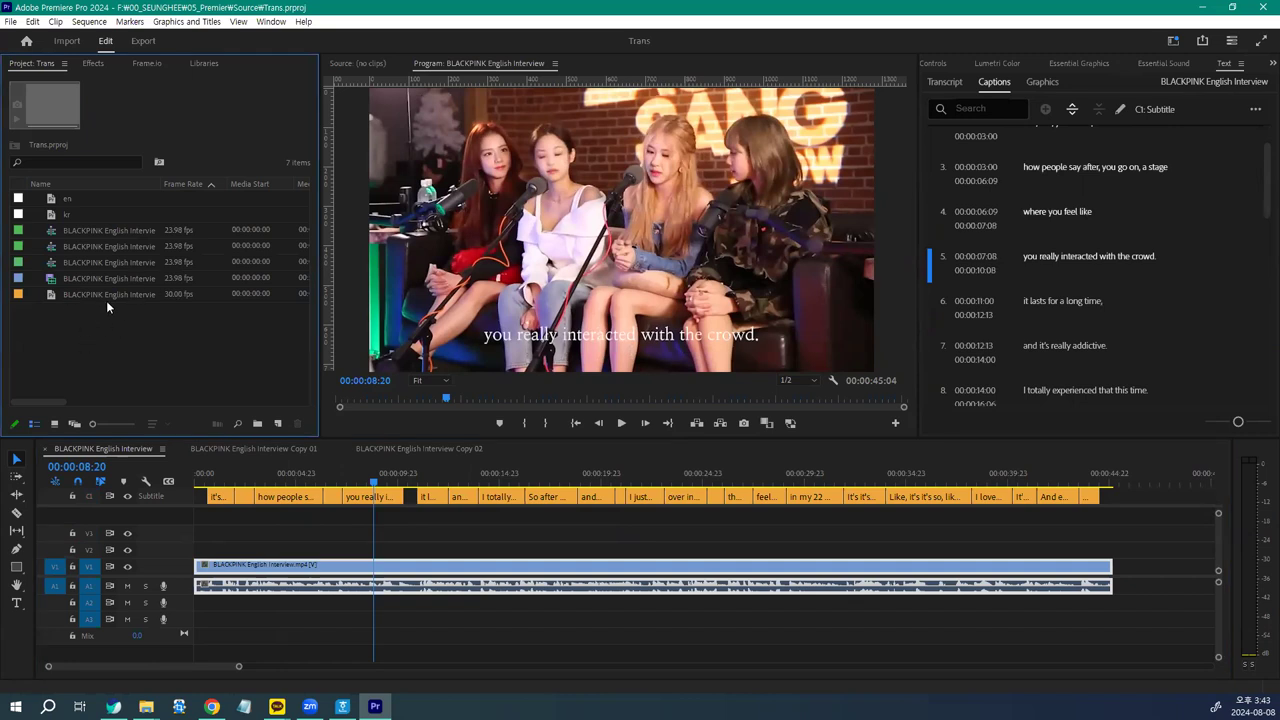
{"action": "left_click_drag", "start_coordinate": [90, 276], "coordinate": [82, 409]}
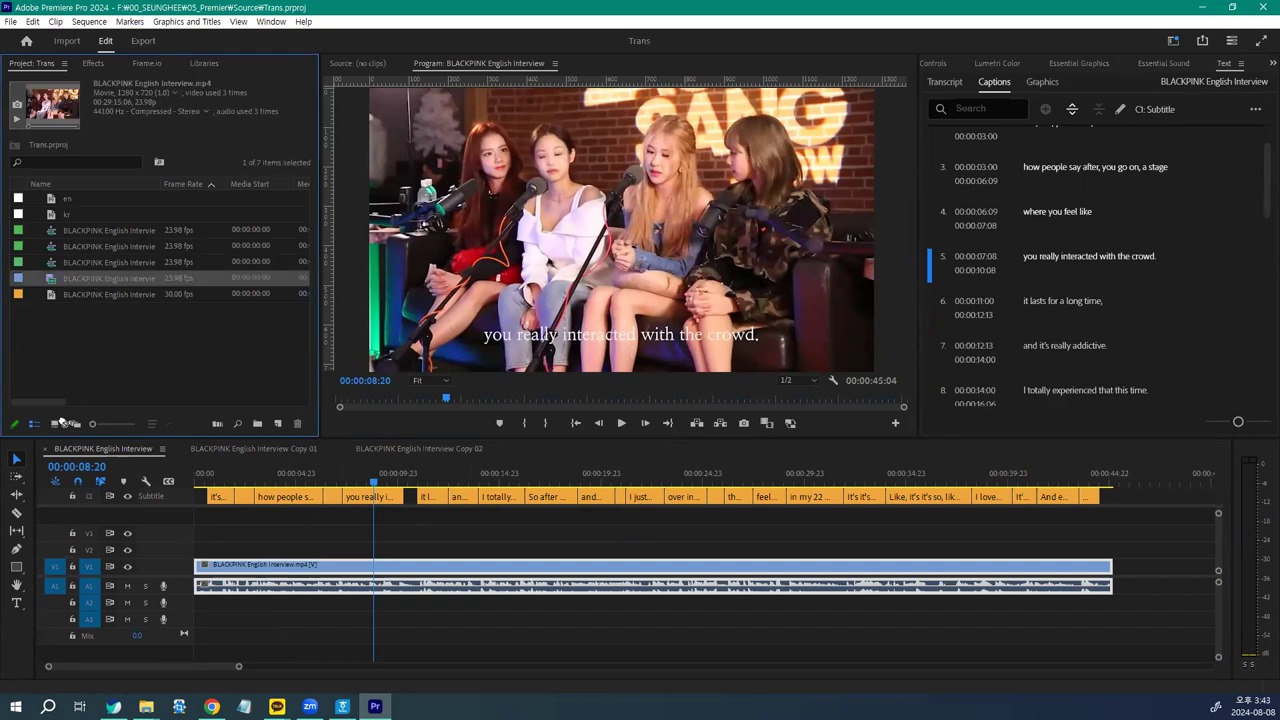
{"action": "left_click_drag", "start_coordinate": [277, 424], "coordinate": [277, 424]}
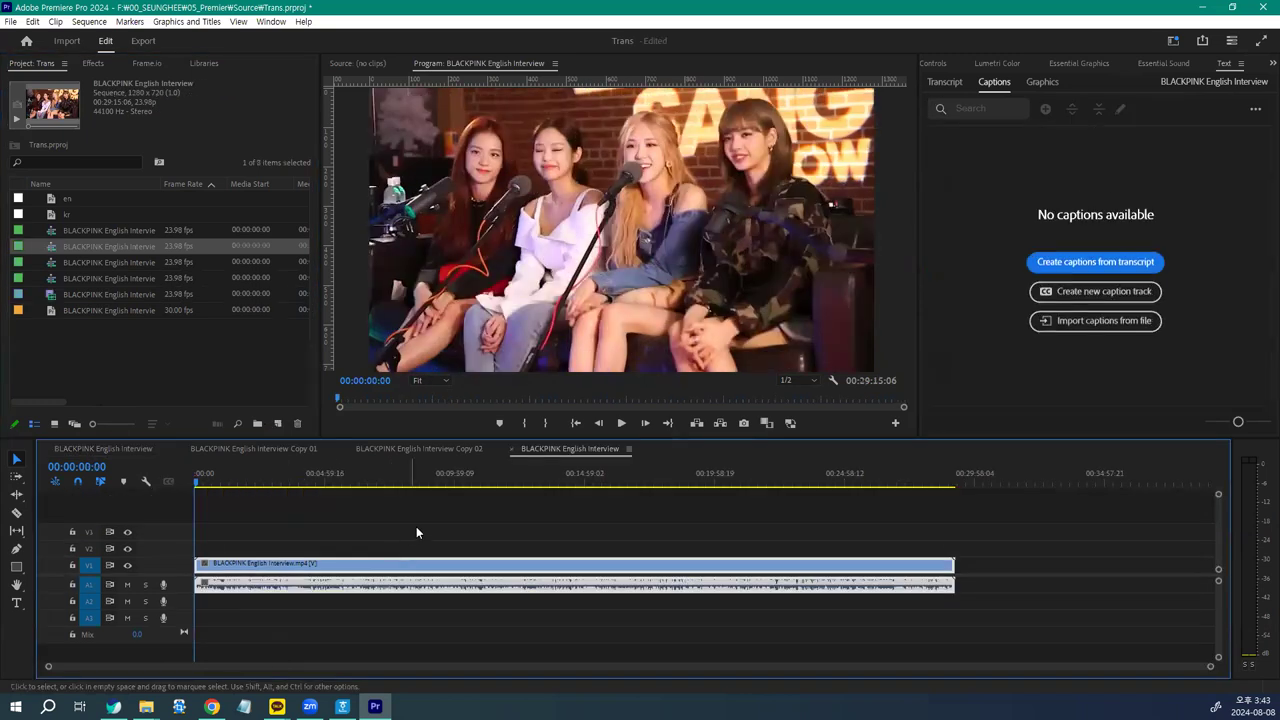
{"action": "mouse_move", "coordinate": [197, 482]}
{"action": "left_mouse_down"}
{"action": "mouse_move", "coordinate": [217, 479]}
{"action": "mouse_move", "coordinate": [195, 482]}
{"action": "left_mouse_up"}
Step: Split the new sequence at 00:01:25:22 and select the opening piece
{"action": "left_click", "coordinate": [130, 451]}
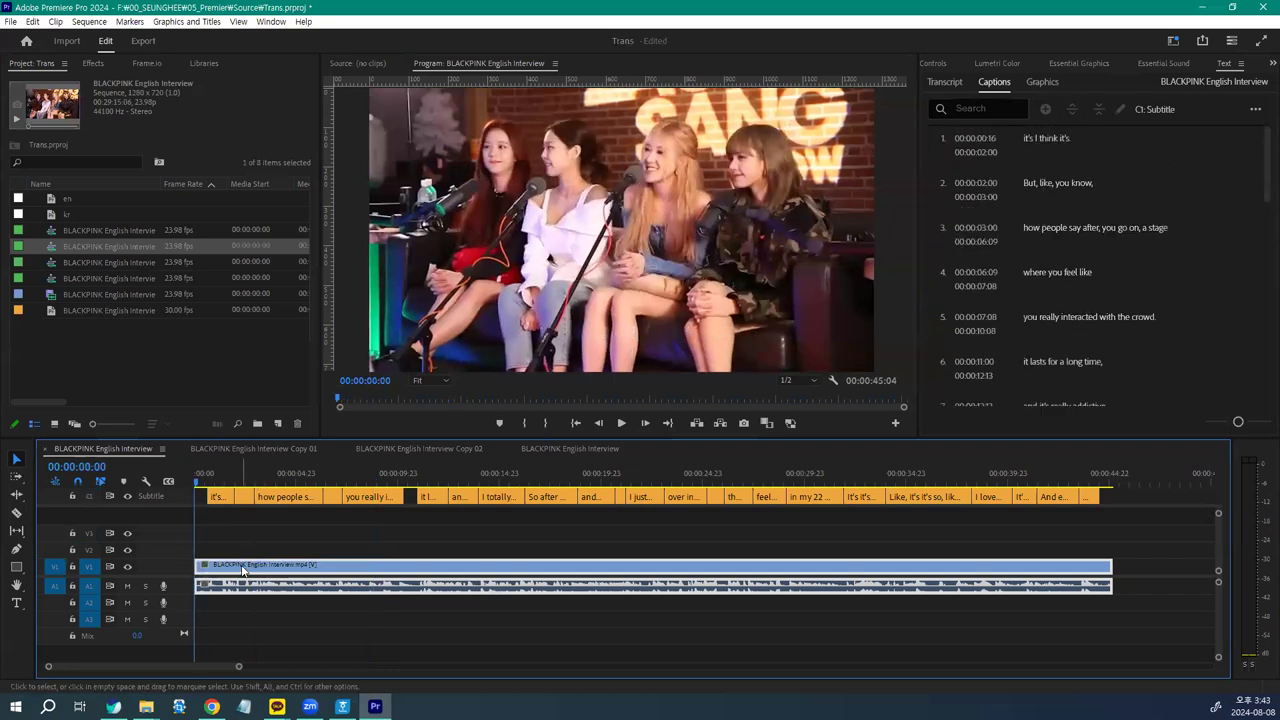
{"action": "left_click", "coordinate": [568, 449]}
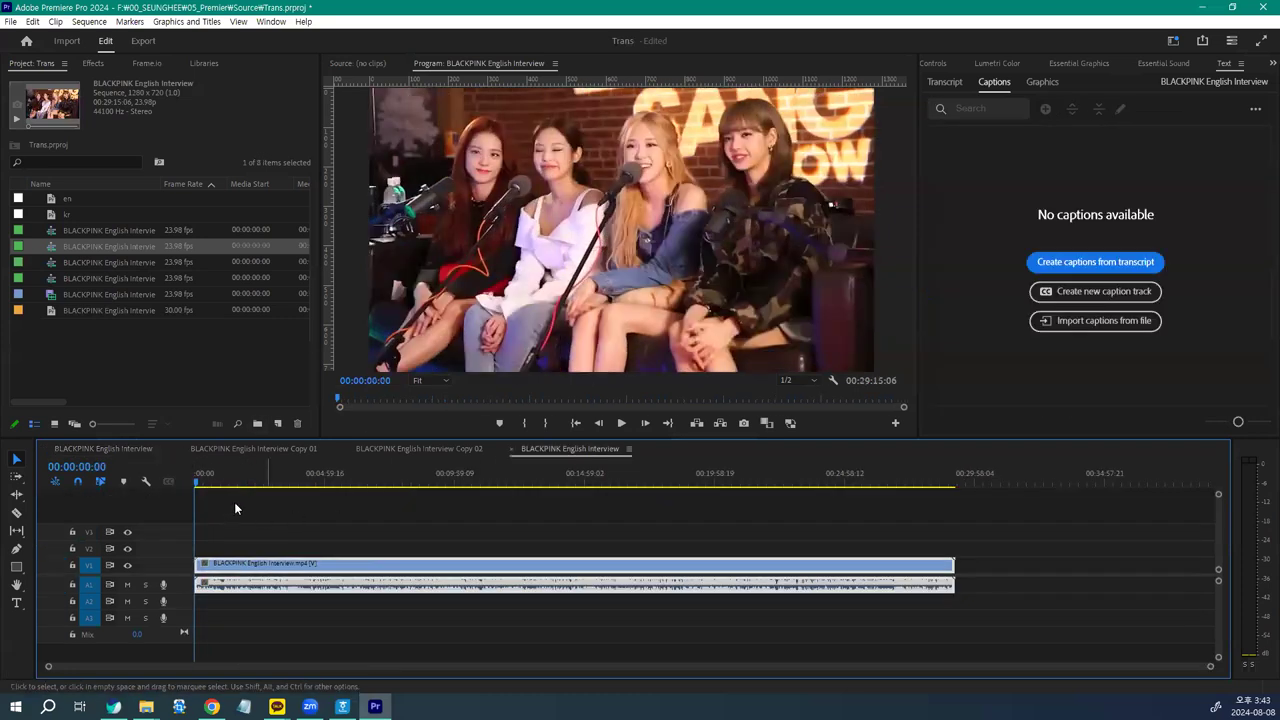
{"action": "left_click", "coordinate": [230, 484]}
{"action": "left_click", "coordinate": [231, 484]}
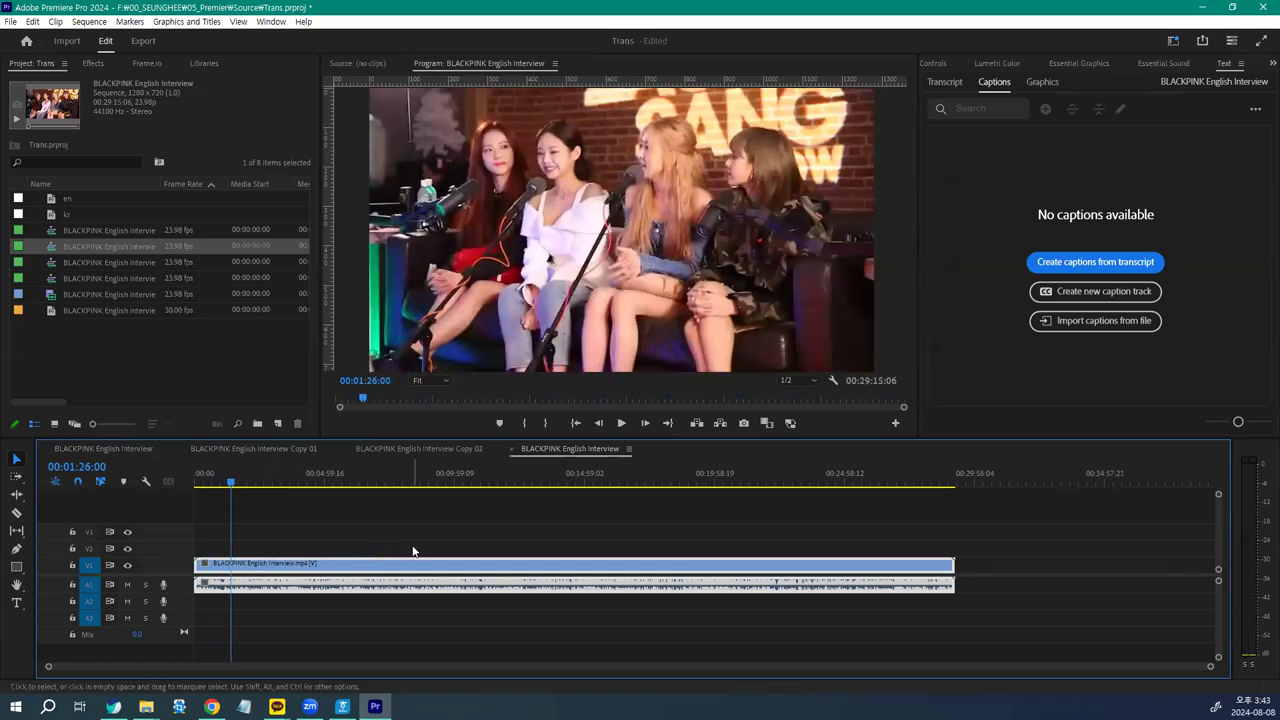
{"action": "key", "text": "Left"}
{"action": "key", "text": "Left"}
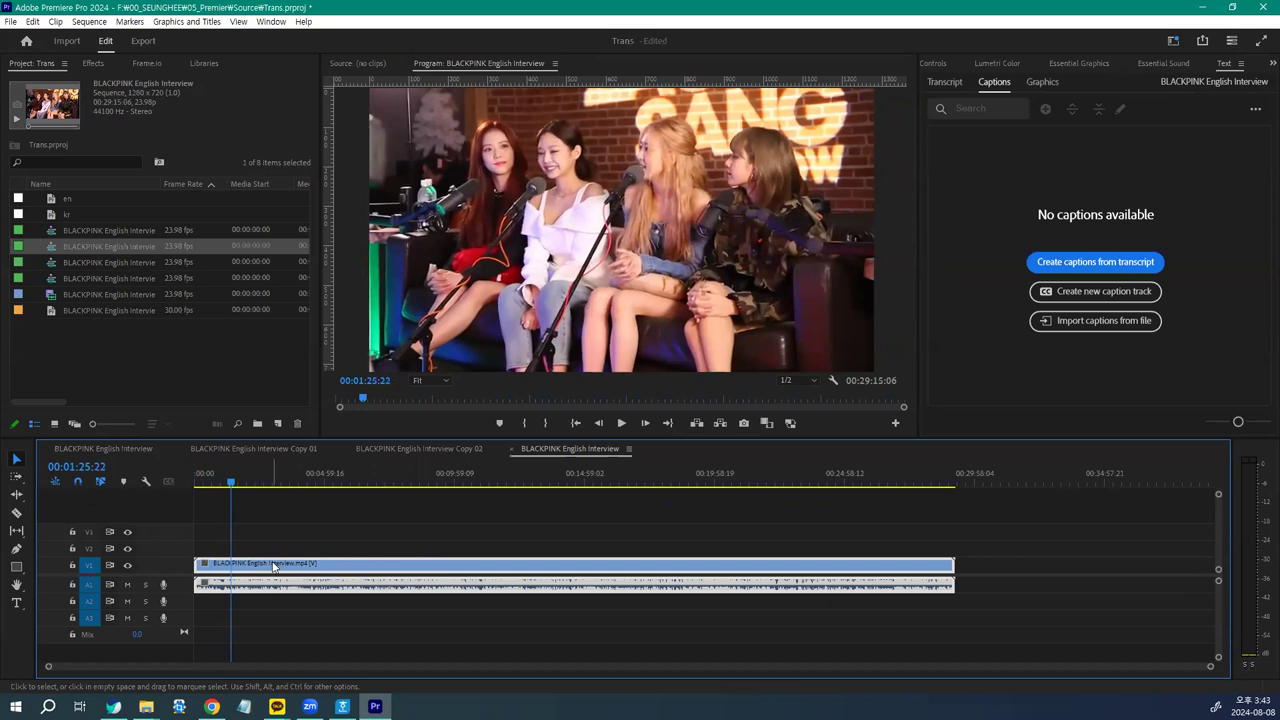
{"action": "key", "text": "ctrl+k"}
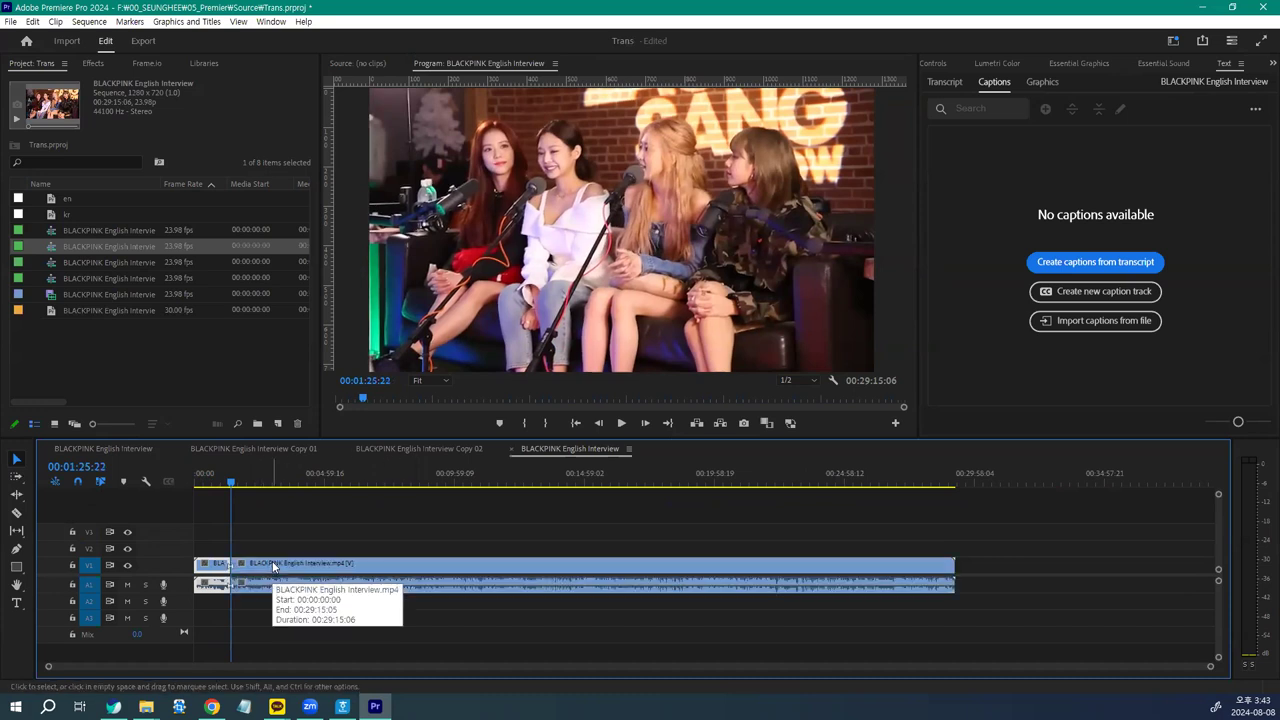
{"action": "left_click", "coordinate": [218, 568]}
Step: Ripple-delete the opening piece, then split at 00:01:17:12 and delete everything after
{"action": "key", "text": "shift+Delete"}
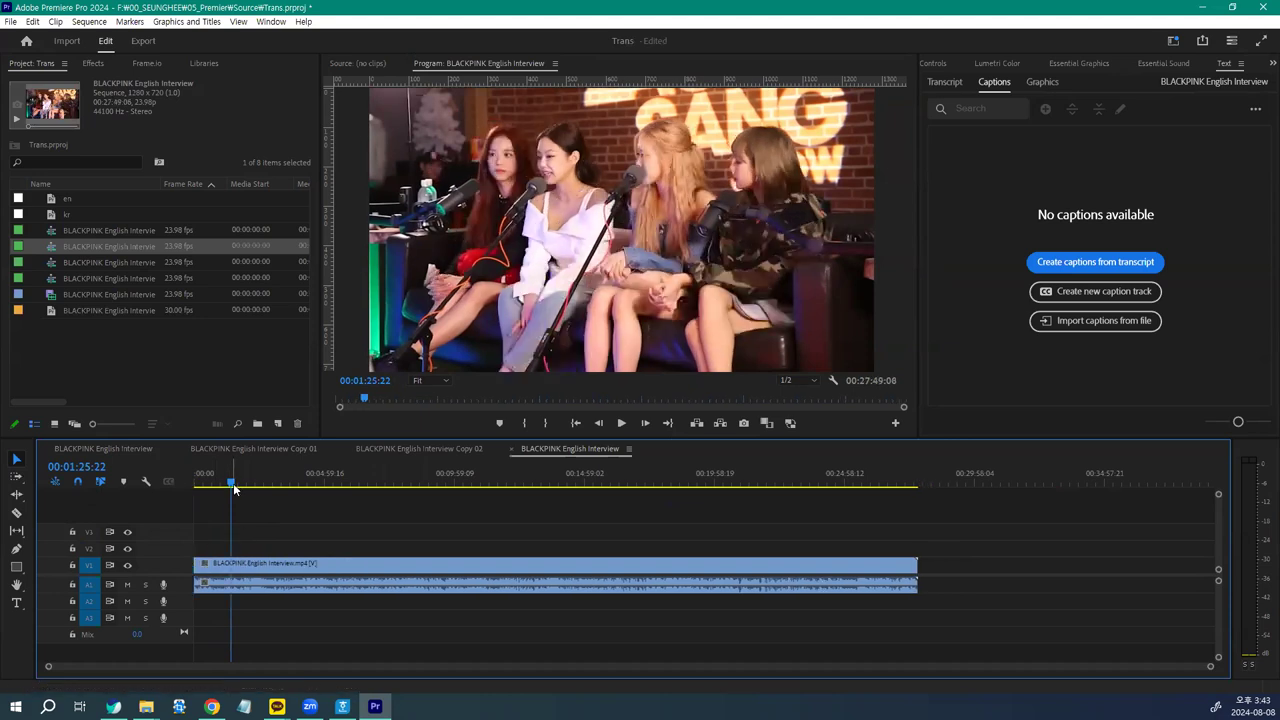
{"action": "mouse_move", "coordinate": [231, 486]}
{"action": "left_mouse_down"}
{"action": "mouse_move", "coordinate": [268, 494]}
{"action": "mouse_move", "coordinate": [241, 490]}
{"action": "left_mouse_up"}
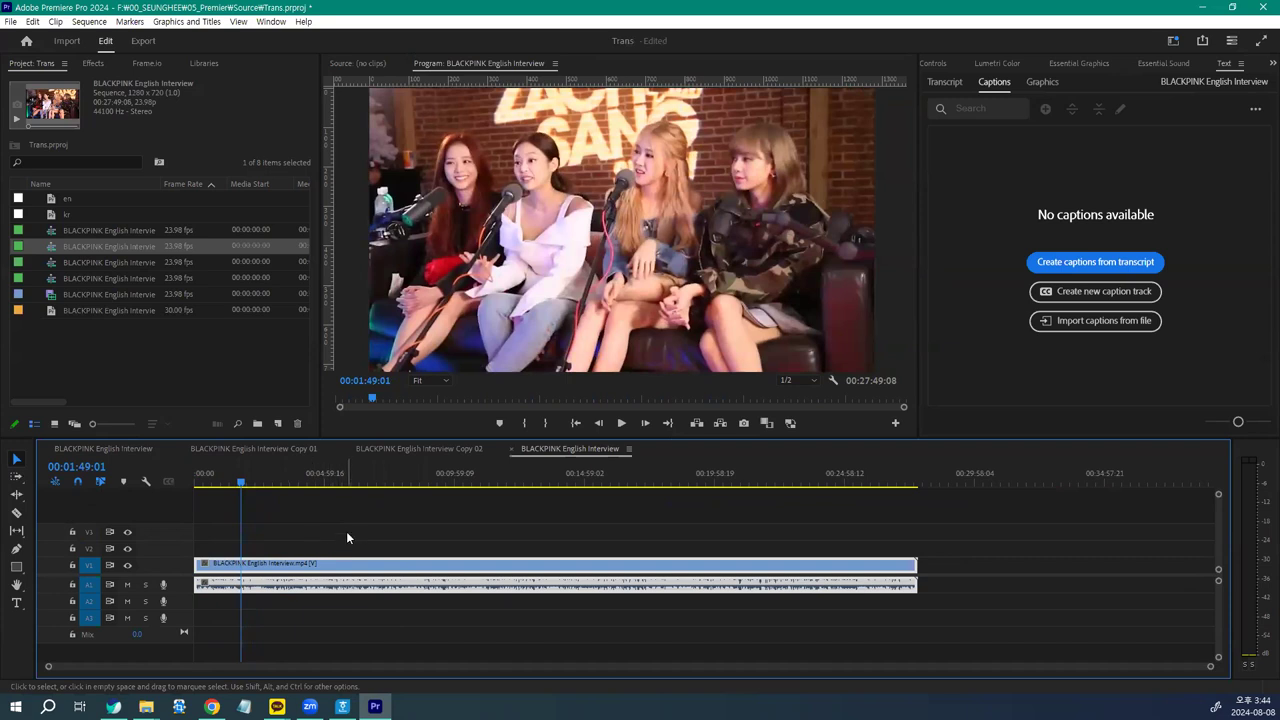
{"action": "key", "text": "Right"}
{"action": "key", "text": "Right"}
{"action": "key", "text": "Right"}
{"action": "key", "text": "Right"}
{"action": "key", "text": "Right"}
{"action": "key", "text": "Right"}
{"action": "key", "text": "Right"}
{"action": "key", "text": "Right"}
{"action": "key", "text": "Right"}
{"action": "key", "text": "Right"}
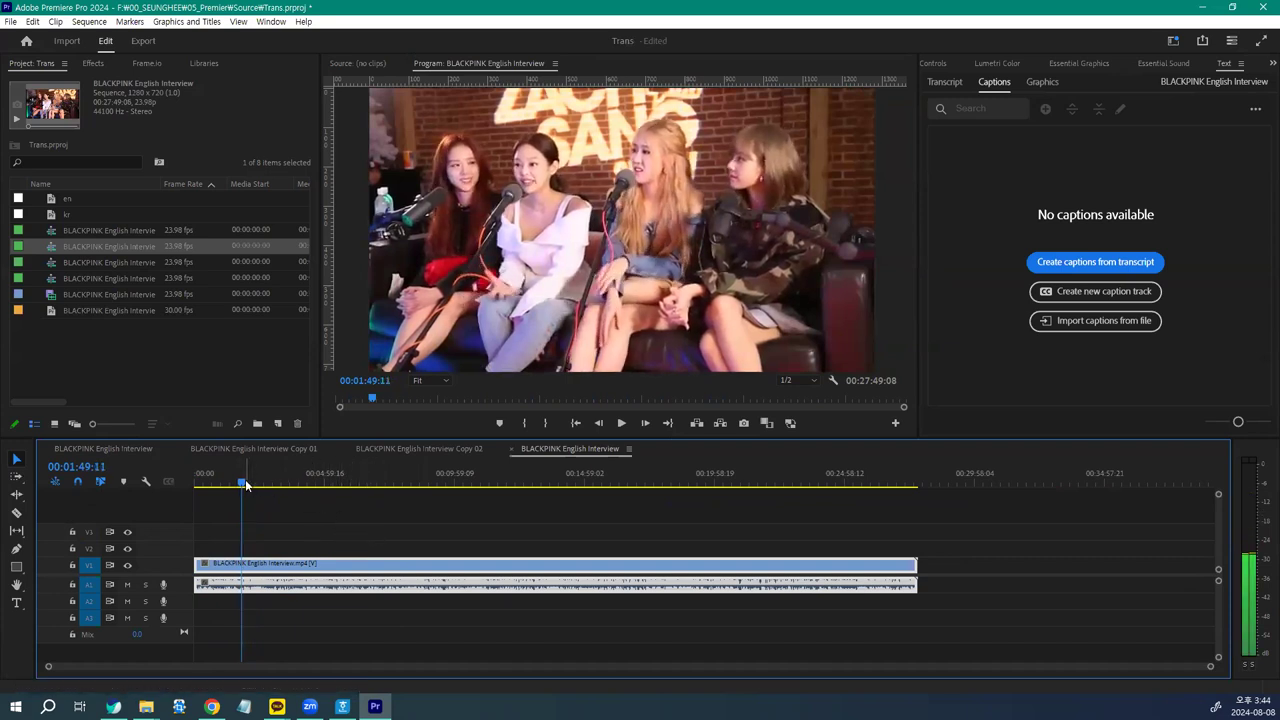
{"action": "left_click_drag", "start_coordinate": [242, 487], "coordinate": [228, 494]}
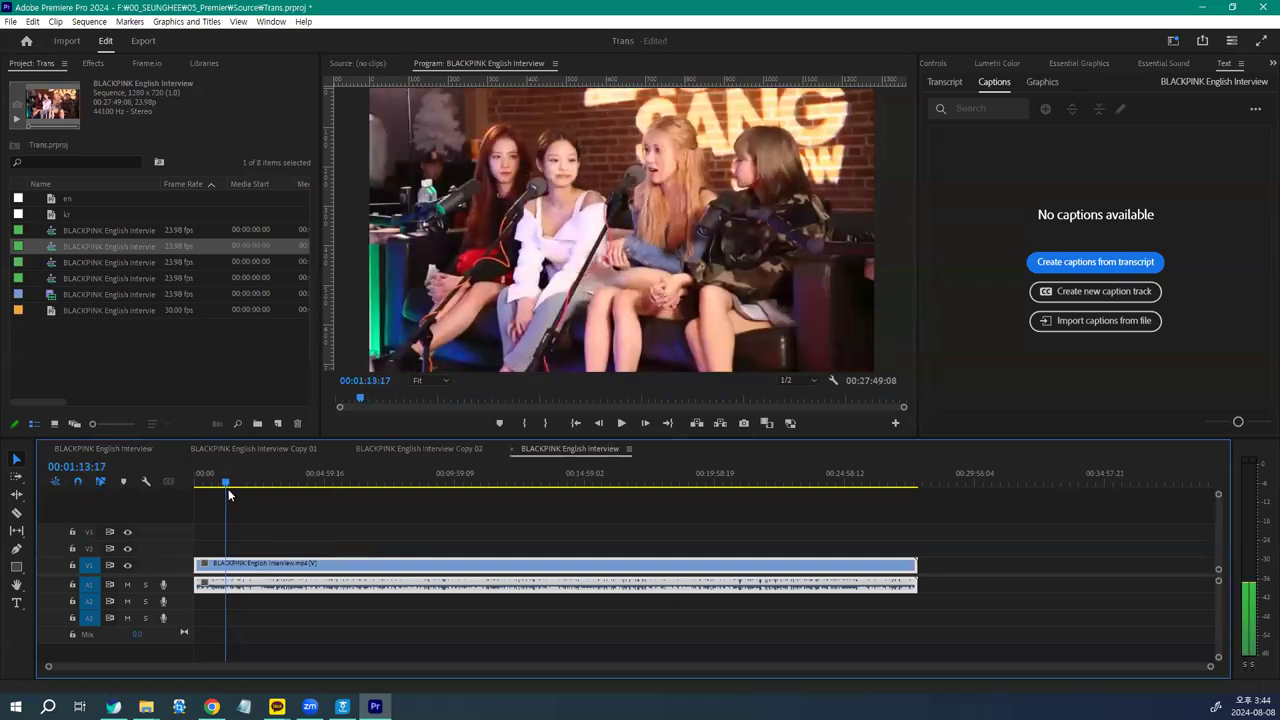
{"action": "key", "text": "space"}
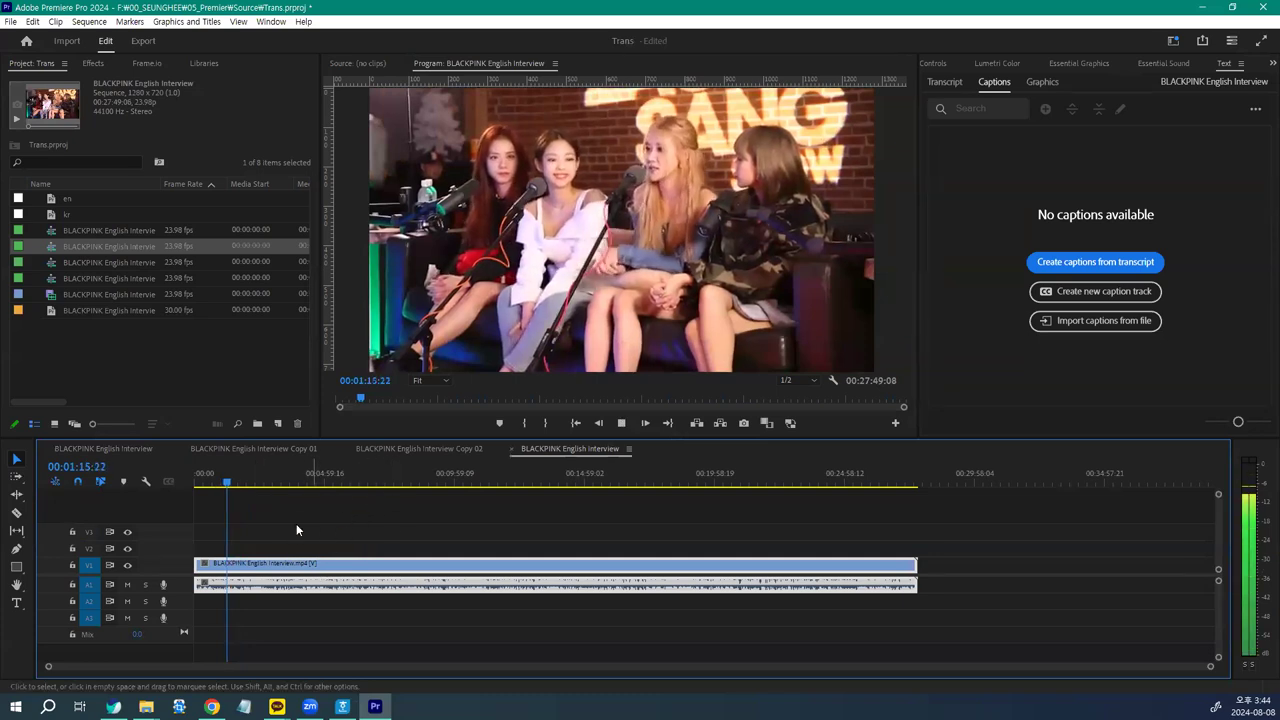
{"action": "key", "text": "space"}
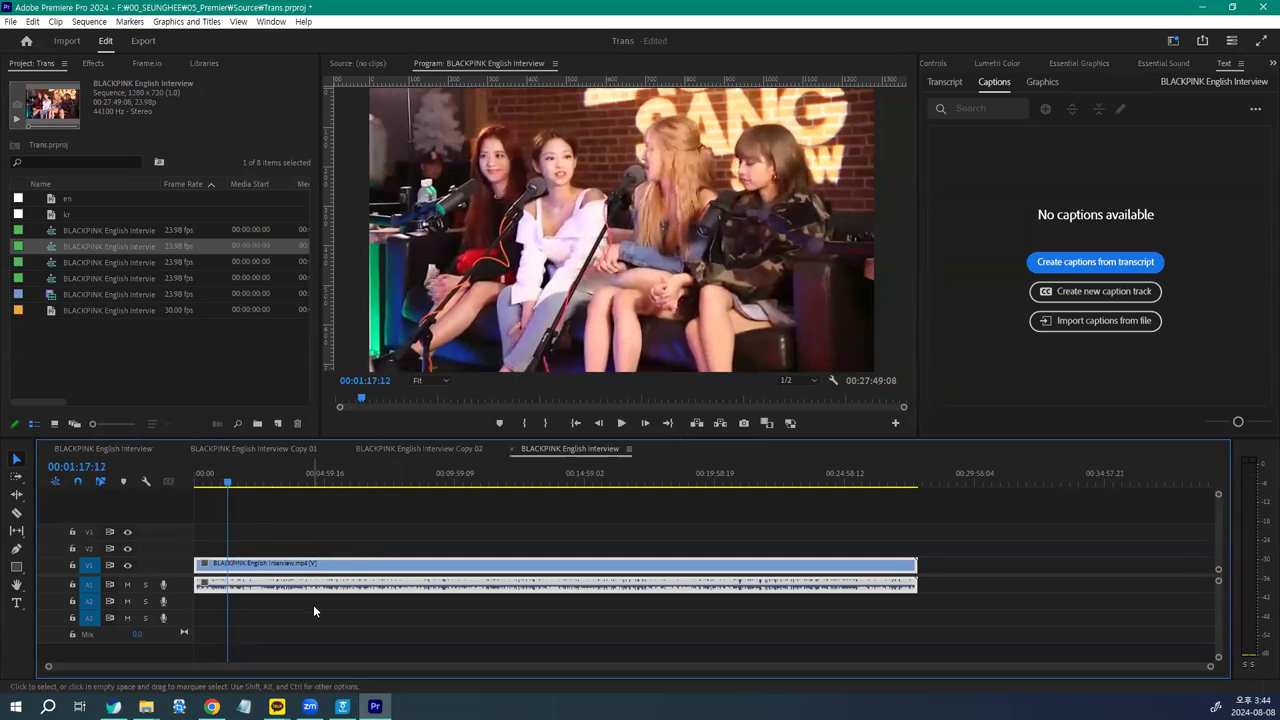
{"action": "key", "text": "ctrl+k"}
{"action": "left_click", "coordinate": [290, 563]}
{"action": "key", "text": "Delete"}
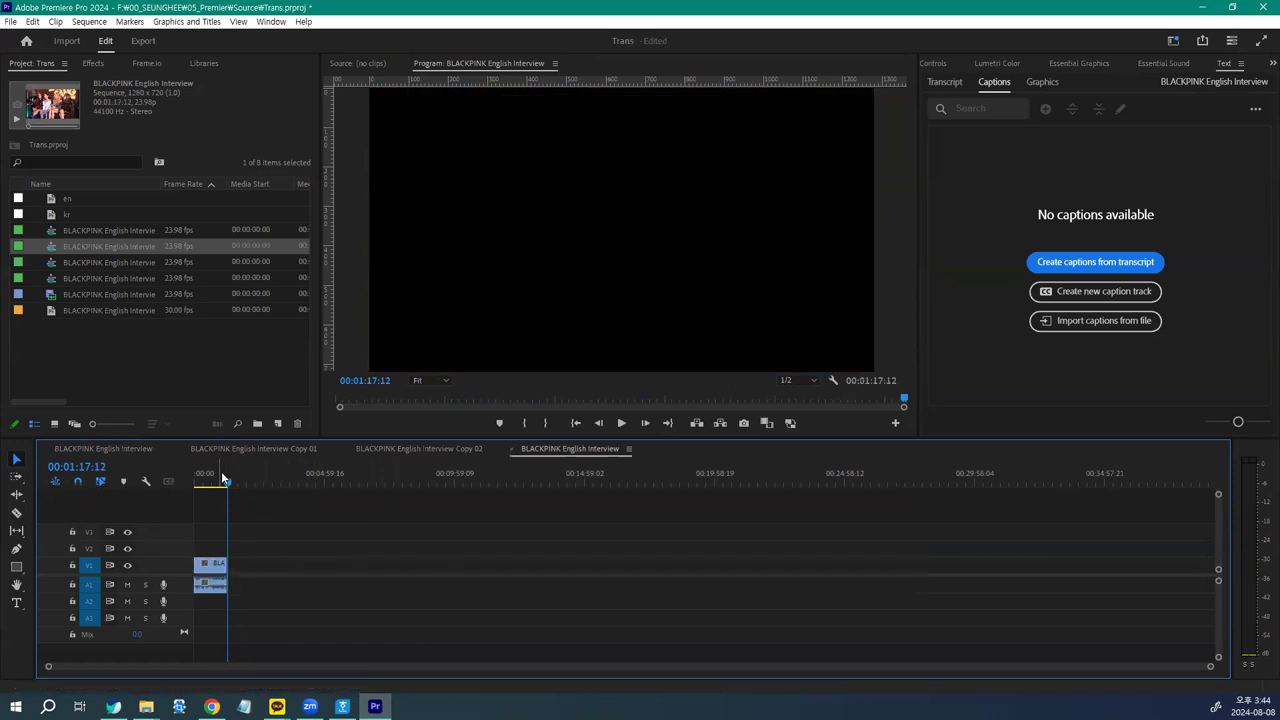
Step: Undo an accidental delete, then split at 00:00:43:04 and remove everything after
{"action": "key", "text": "Home"}
{"action": "key", "text": "Delete"}
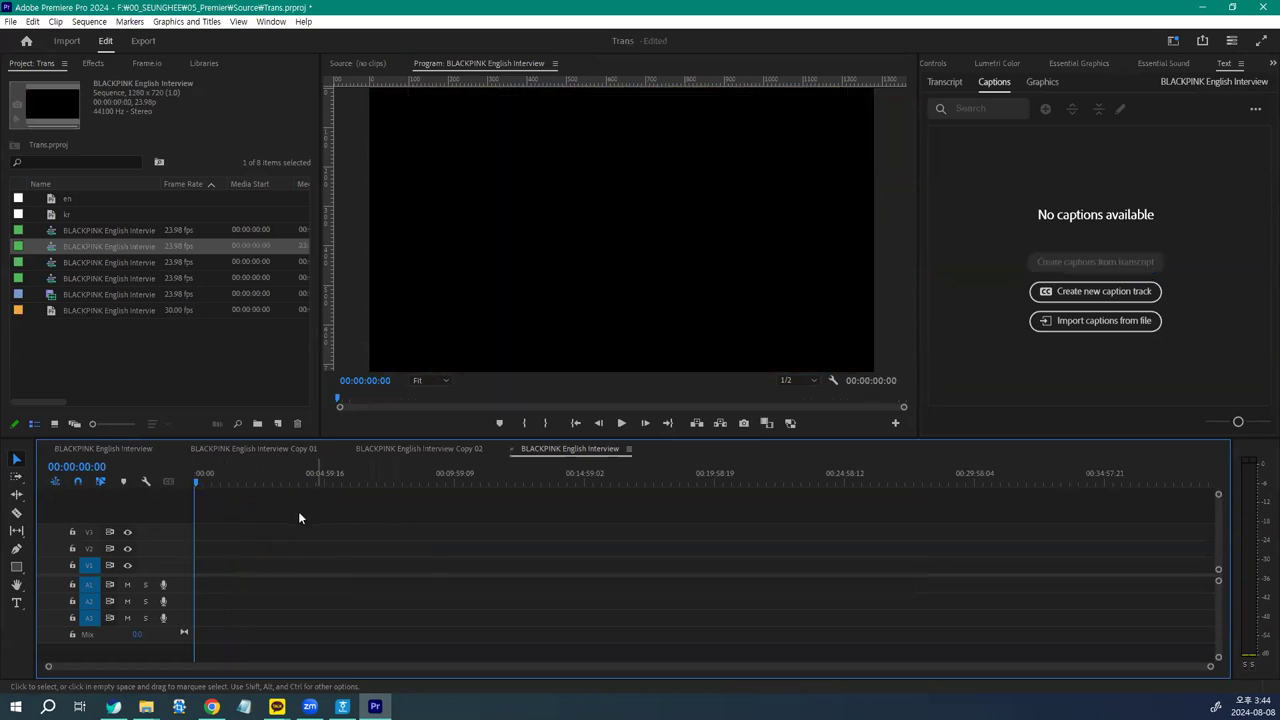
{"action": "key", "text": "ctrl+z"}
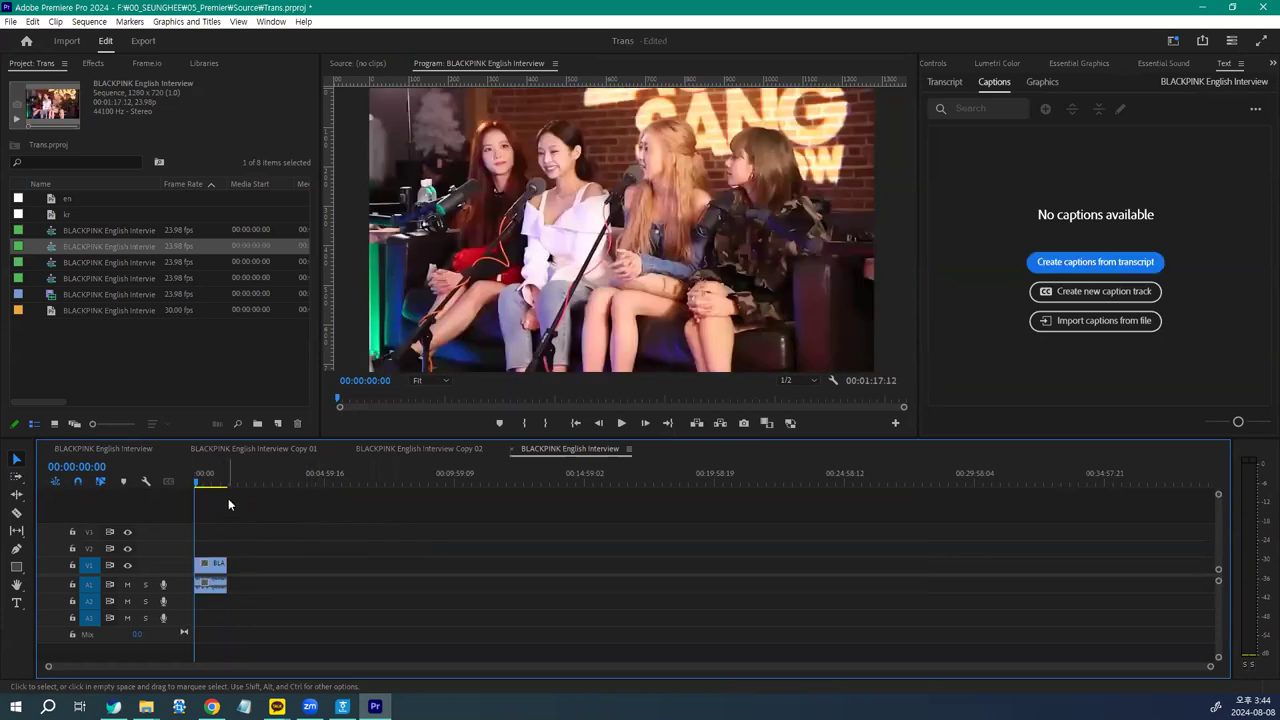
{"action": "key", "text": "backslash"}
{"action": "left_click_drag", "start_coordinate": [315, 475], "coordinate": [706, 574]}
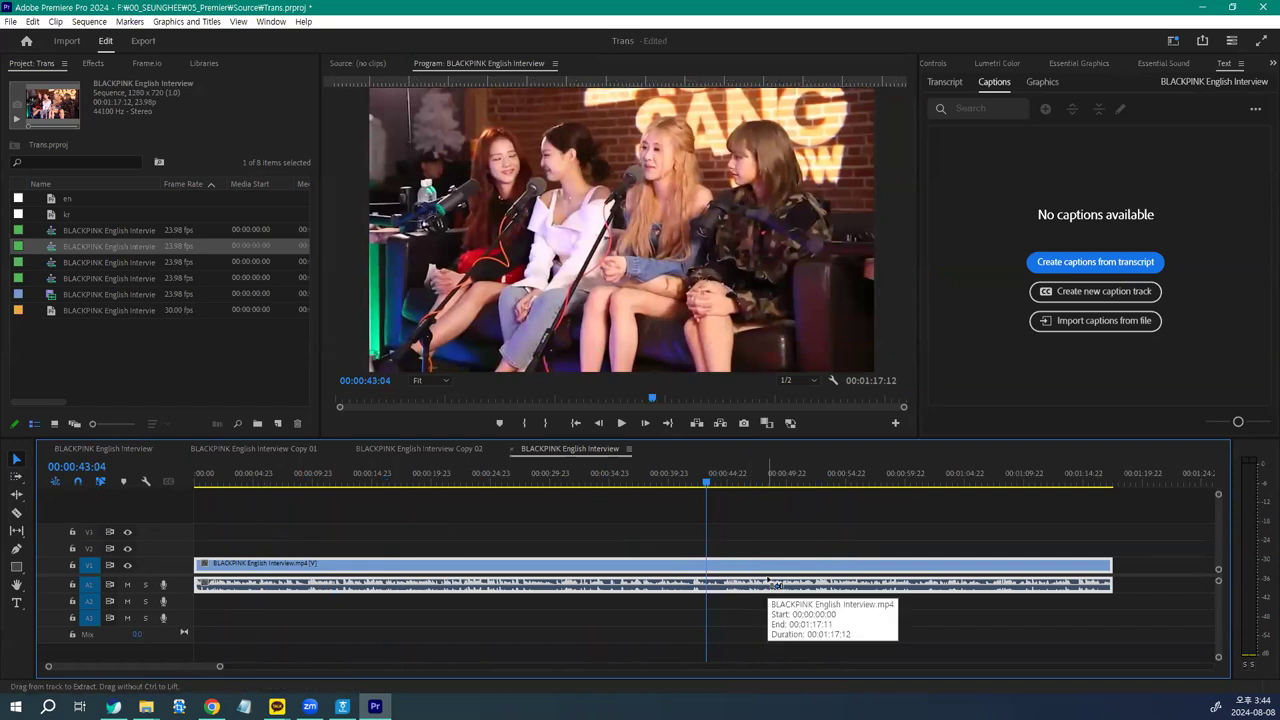
{"action": "key", "text": "ctrl+k"}
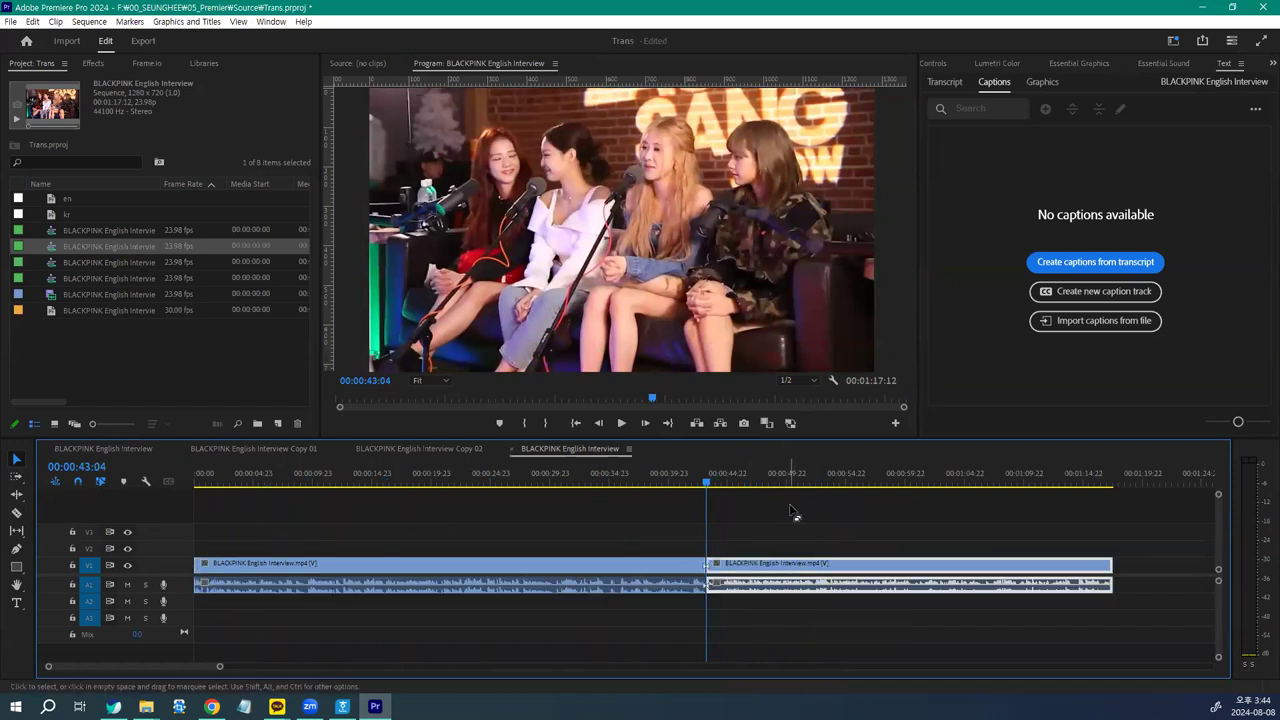
{"action": "key", "text": "Delete"}
{"action": "left_click_drag", "start_coordinate": [669, 485], "coordinate": [185, 508]}
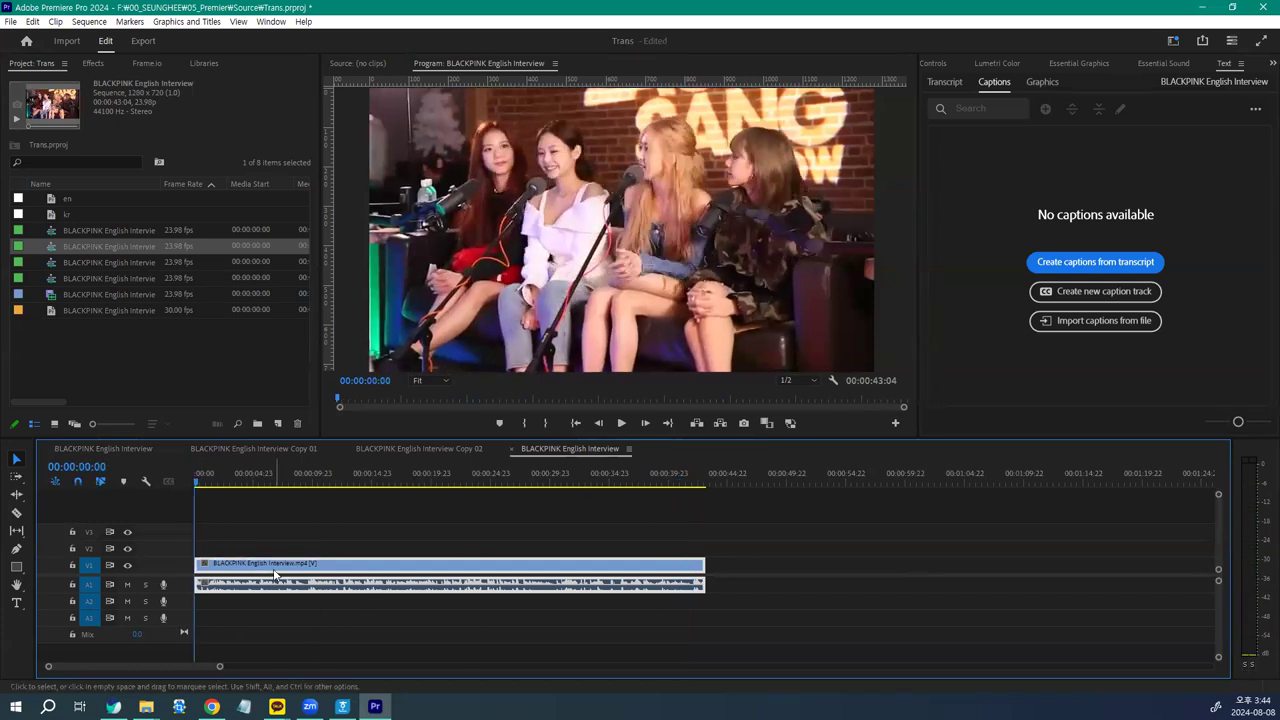
Step: Show the Text panel from the Window menu and switch to its Captions tab
{"action": "left_click", "coordinate": [270, 21]}
{"action": "left_click", "coordinate": [285, 495]}
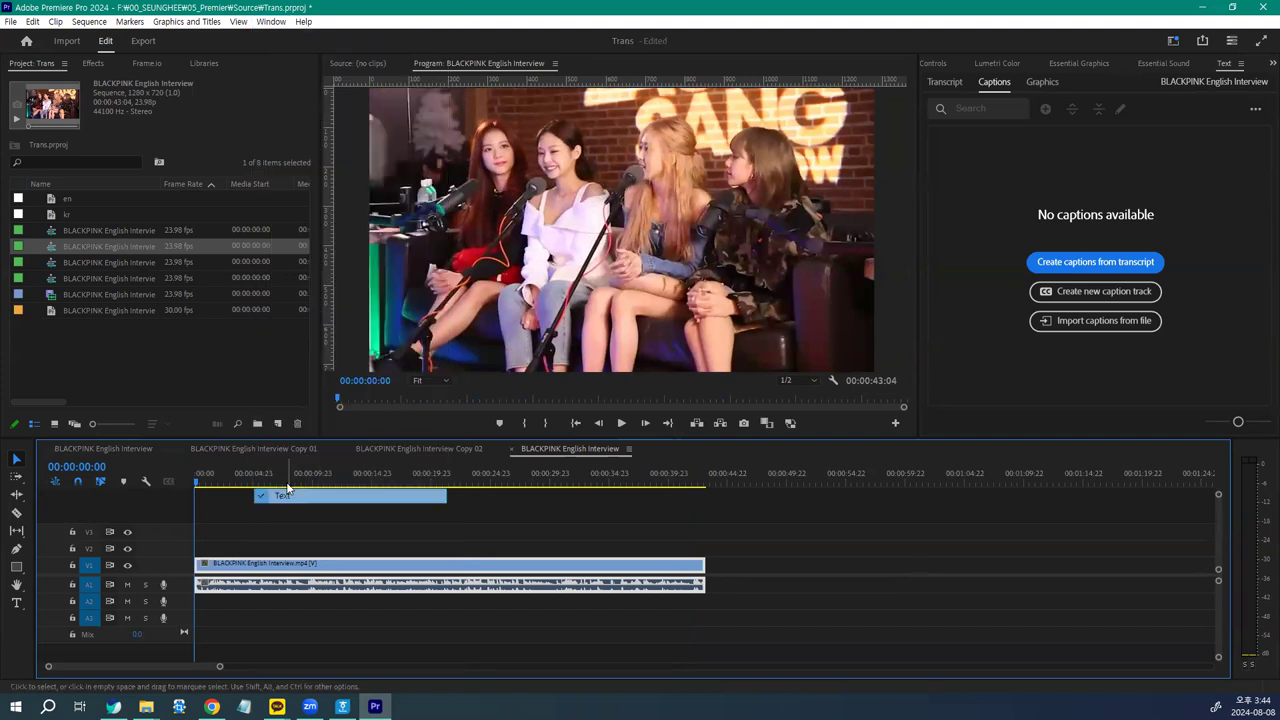
{"action": "left_click", "coordinate": [272, 22]}
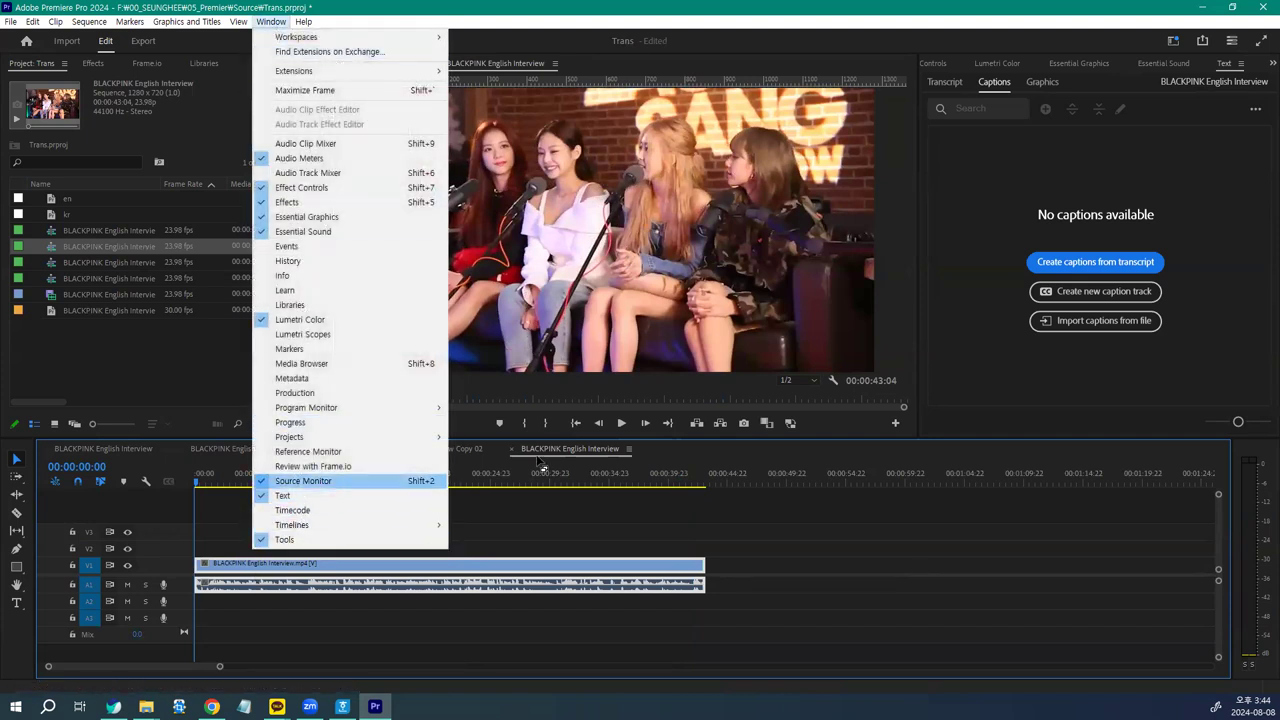
{"action": "left_click", "coordinate": [1016, 88]}
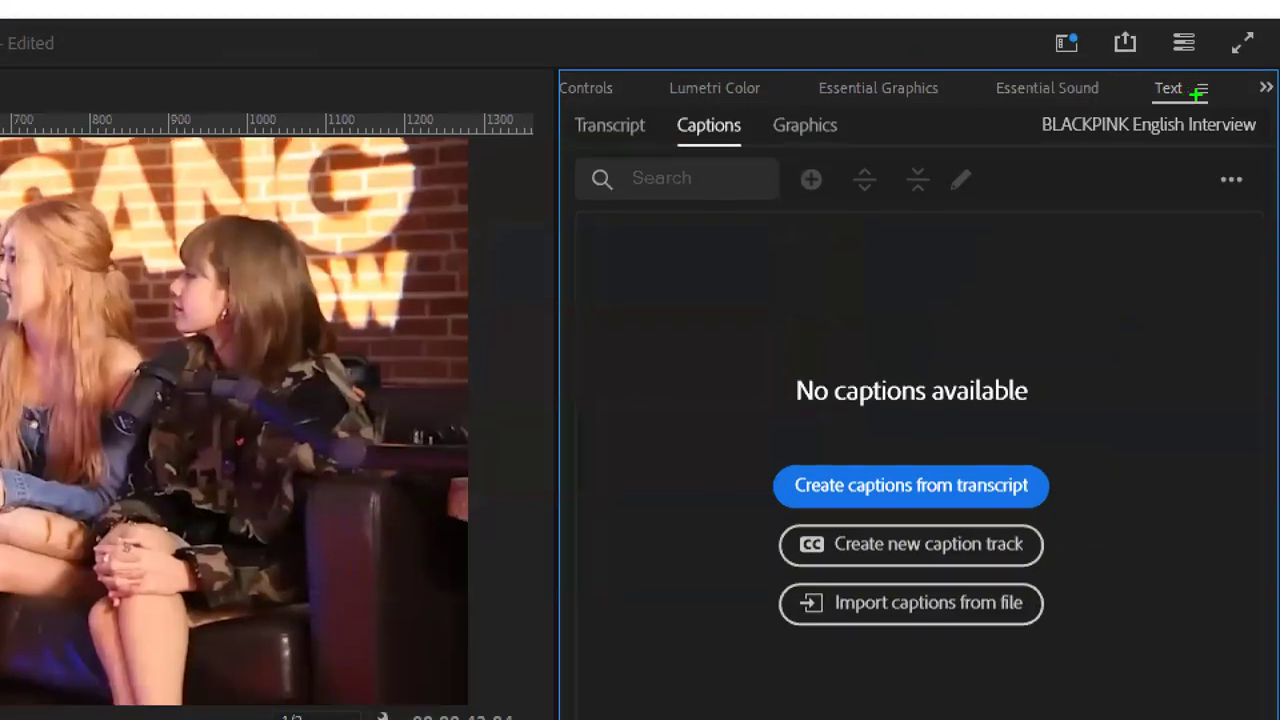
{"action": "left_click_drag", "start_coordinate": [1209, 106], "coordinate": [1194, 92]}
{"action": "left_click_drag", "start_coordinate": [652, 141], "coordinate": [587, 145]}
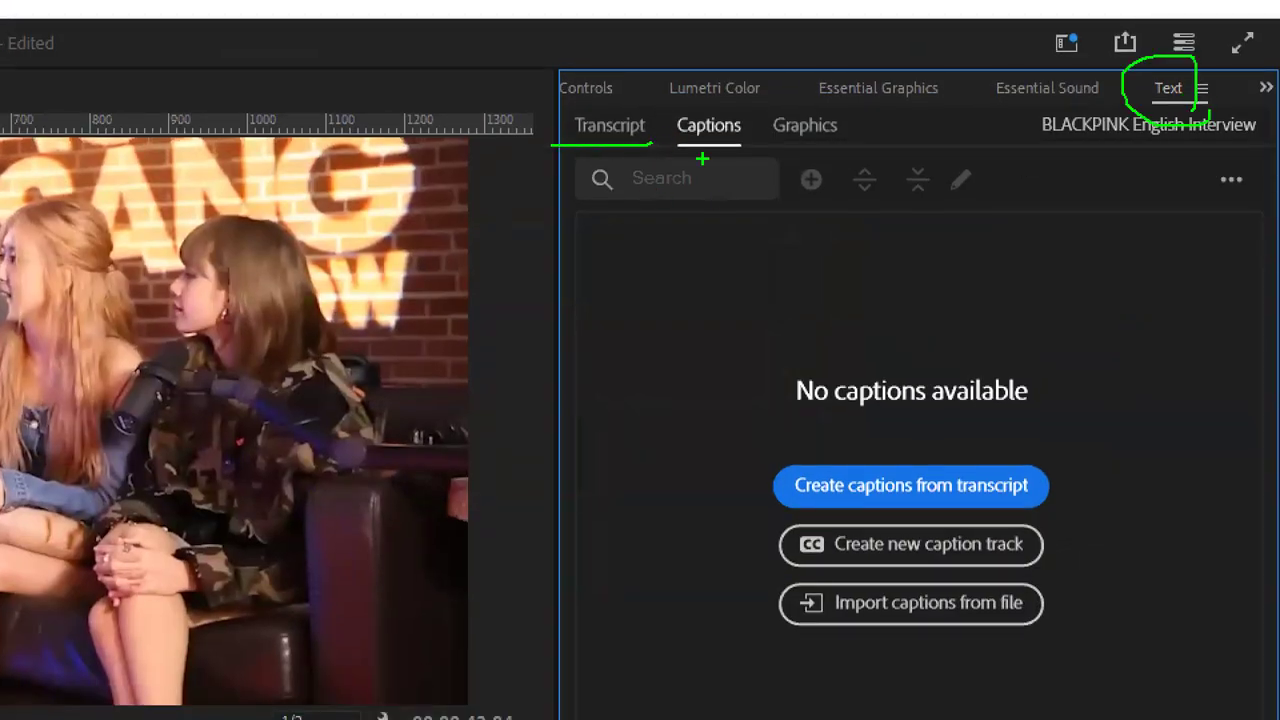
{"action": "left_click_drag", "start_coordinate": [757, 153], "coordinate": [755, 112]}
{"action": "mouse_move", "coordinate": [822, 154]}
{"action": "left_mouse_down"}
{"action": "mouse_move", "coordinate": [768, 135]}
{"action": "mouse_move", "coordinate": [848, 132]}
{"action": "left_mouse_up"}
{"action": "left_click_drag", "start_coordinate": [760, 420], "coordinate": [748, 500]}
{"action": "mouse_move", "coordinate": [752, 448]}
{"action": "left_mouse_down"}
{"action": "mouse_move", "coordinate": [1030, 441]}
{"action": "mouse_move", "coordinate": [1062, 494]}
{"action": "mouse_move", "coordinate": [746, 483]}
{"action": "left_mouse_up"}
{"action": "key", "text": "Escape"}
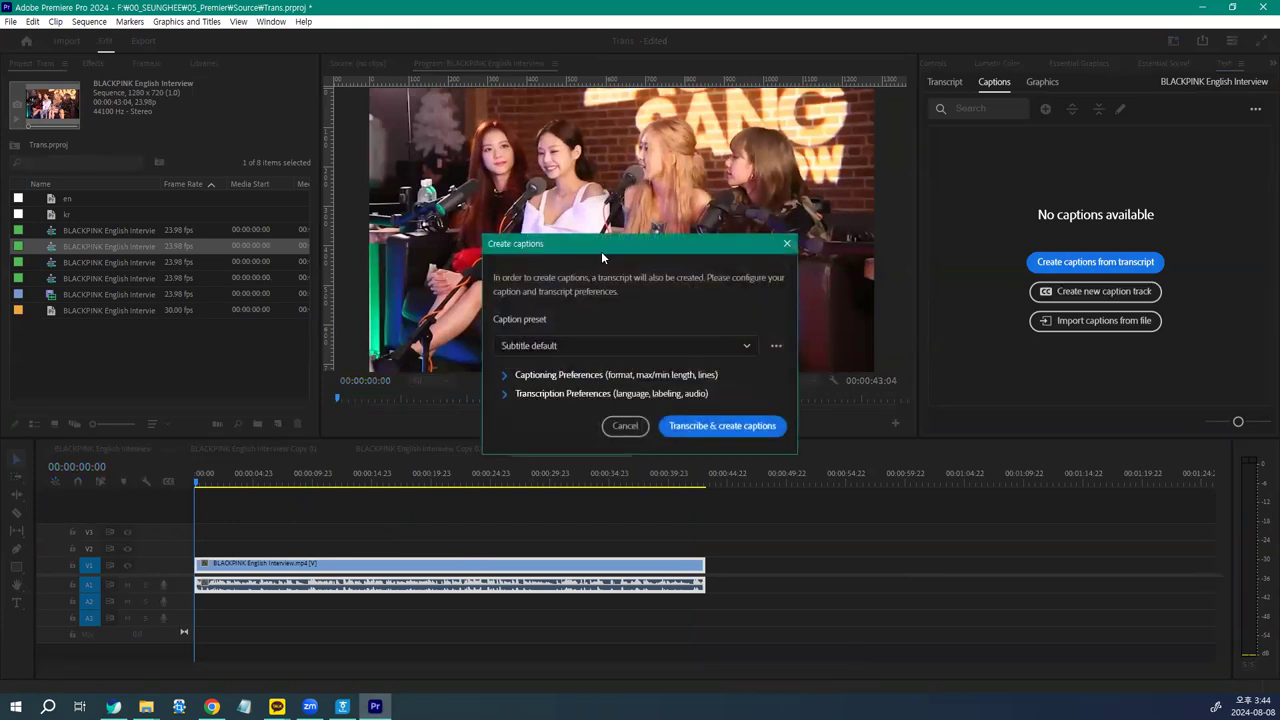
Step: Set caption transcription to English with separate speakers and audio from the Mix track
{"action": "left_click_drag", "start_coordinate": [601, 251], "coordinate": [466, 143]}
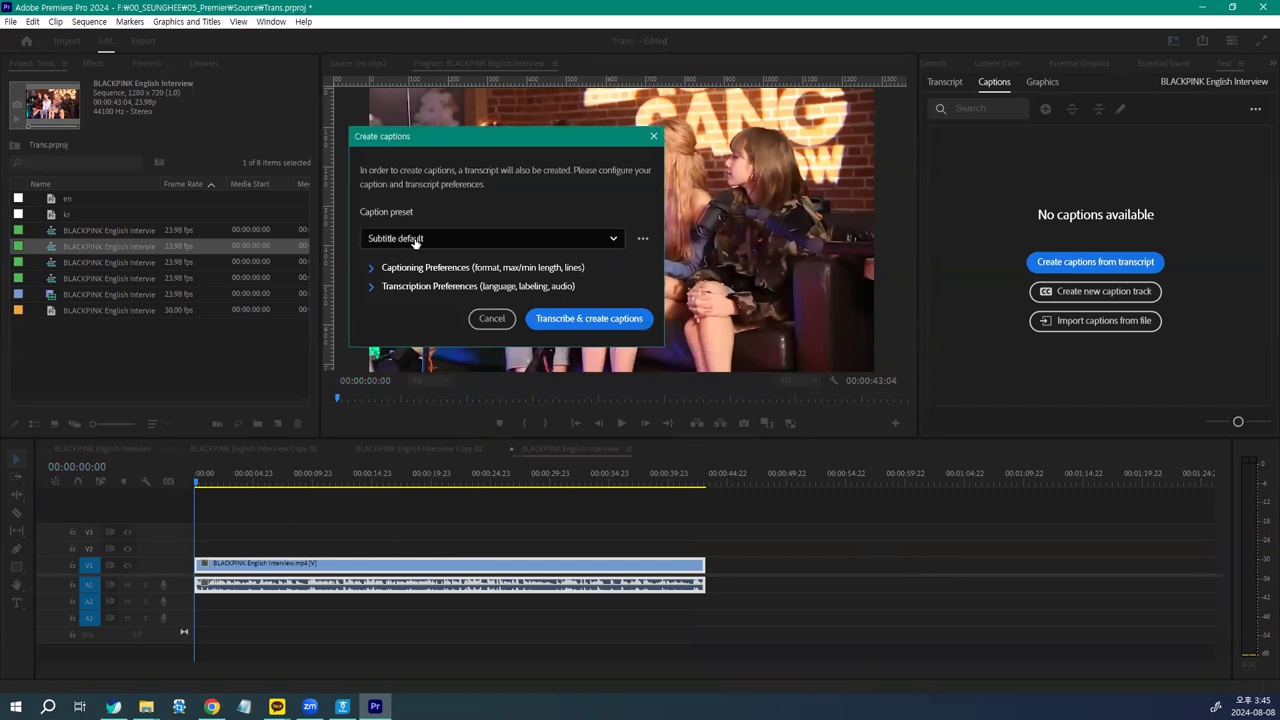
{"action": "left_click", "coordinate": [372, 268]}
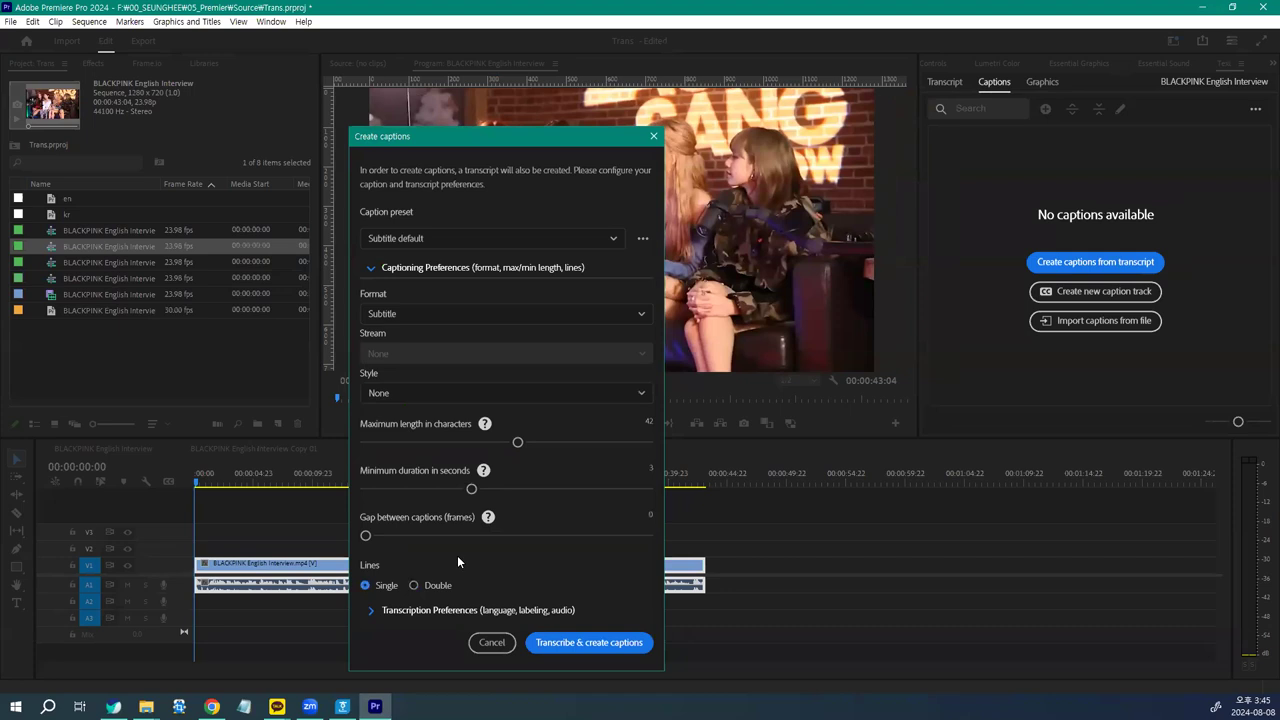
{"action": "left_click", "coordinate": [368, 611]}
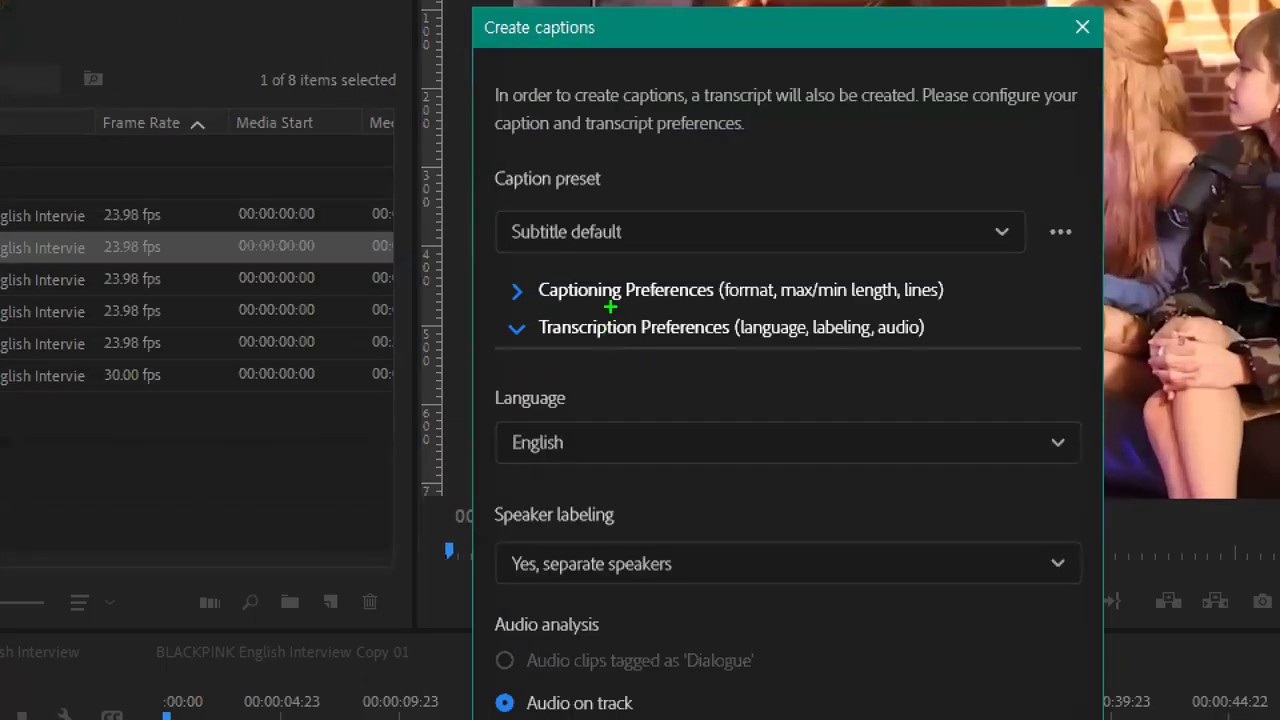
{"action": "mouse_move", "coordinate": [610, 307]}
{"action": "left_mouse_down"}
{"action": "mouse_move", "coordinate": [502, 345]}
{"action": "mouse_move", "coordinate": [906, 358]}
{"action": "mouse_move", "coordinate": [690, 312]}
{"action": "mouse_move", "coordinate": [548, 320]}
{"action": "left_mouse_up"}
{"action": "mouse_move", "coordinate": [592, 452]}
{"action": "left_mouse_down"}
{"action": "mouse_move", "coordinate": [477, 457]}
{"action": "mouse_move", "coordinate": [572, 426]}
{"action": "mouse_move", "coordinate": [590, 455]}
{"action": "left_mouse_up"}
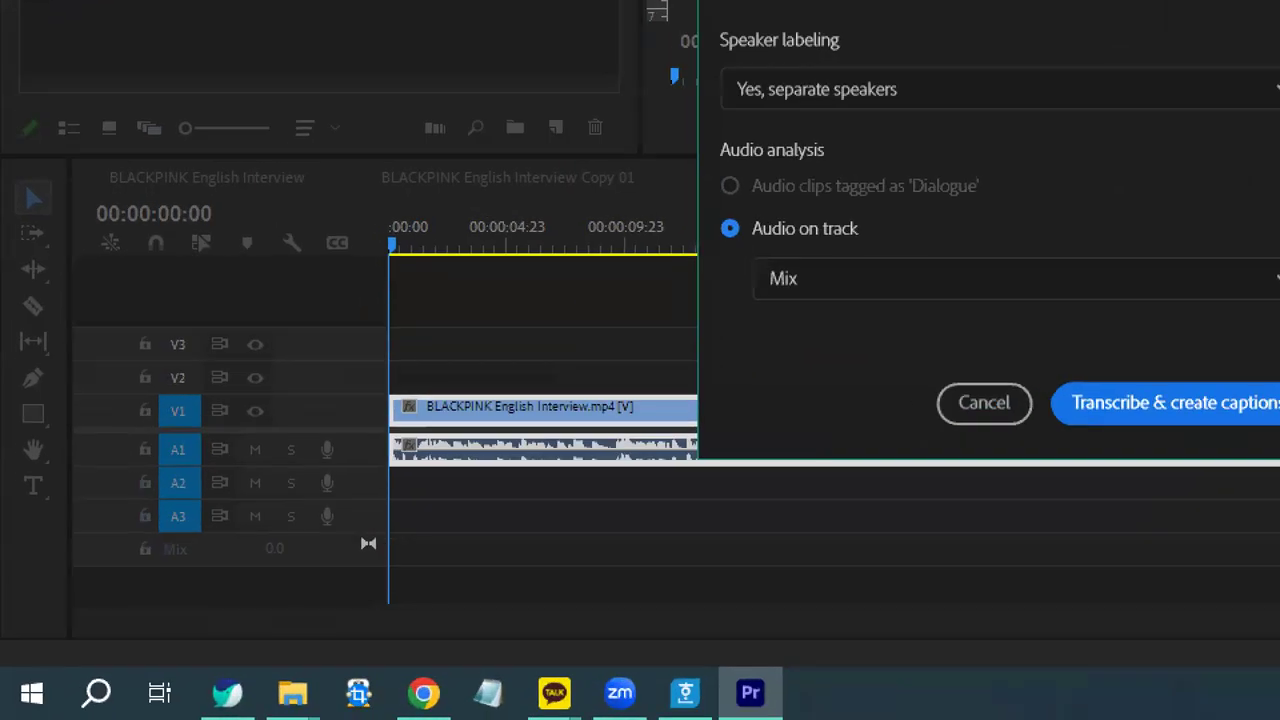
{"action": "left_click_drag", "start_coordinate": [200, 582], "coordinate": [187, 599]}
{"action": "left_click_drag", "start_coordinate": [372, 517], "coordinate": [368, 545]}
{"action": "mouse_move", "coordinate": [440, 575]}
{"action": "left_mouse_down"}
{"action": "mouse_move", "coordinate": [383, 450]}
{"action": "mouse_move", "coordinate": [541, 499]}
{"action": "mouse_move", "coordinate": [397, 552]}
{"action": "left_mouse_up"}
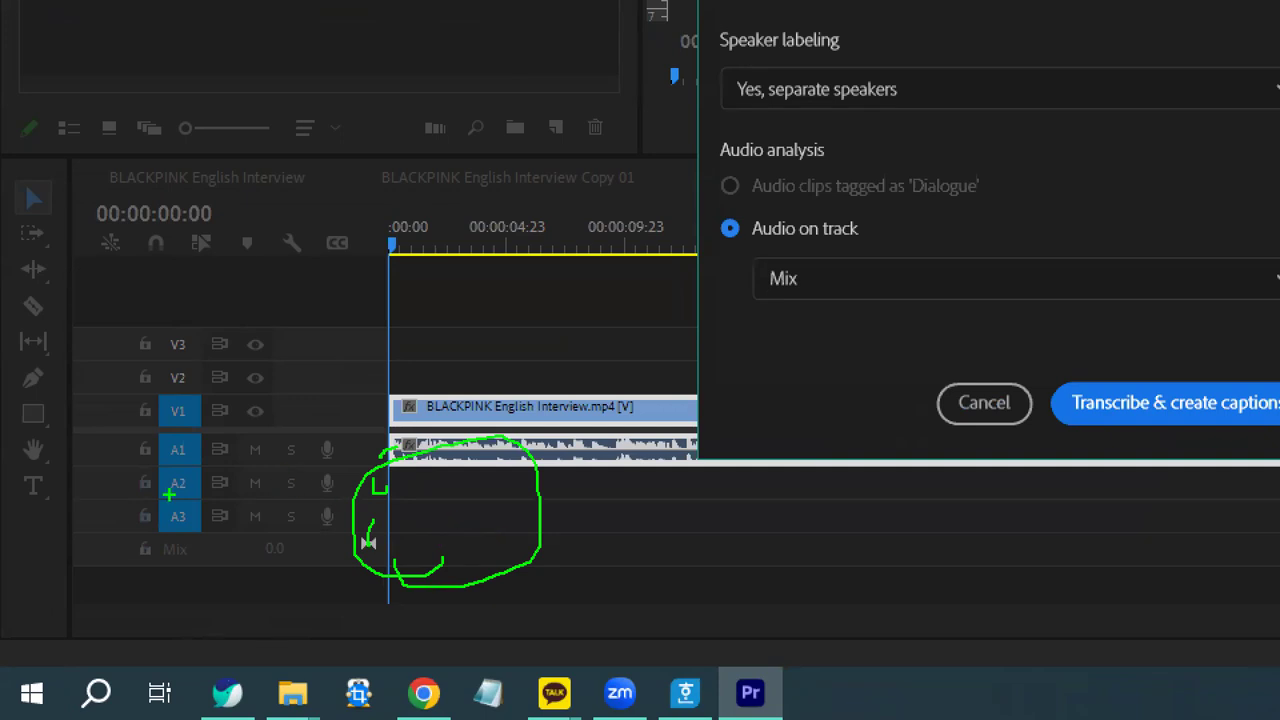
{"action": "left_click_drag", "start_coordinate": [183, 465], "coordinate": [146, 433]}
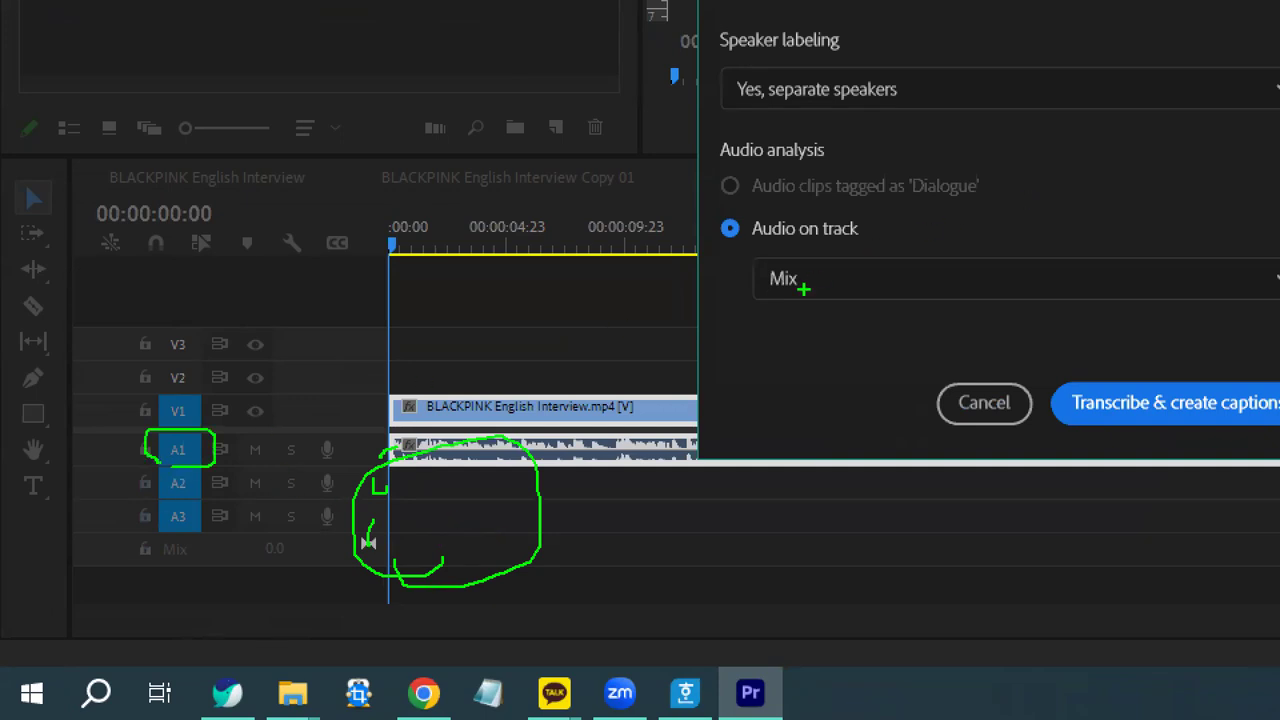
{"action": "left_click_drag", "start_coordinate": [818, 297], "coordinate": [745, 295]}
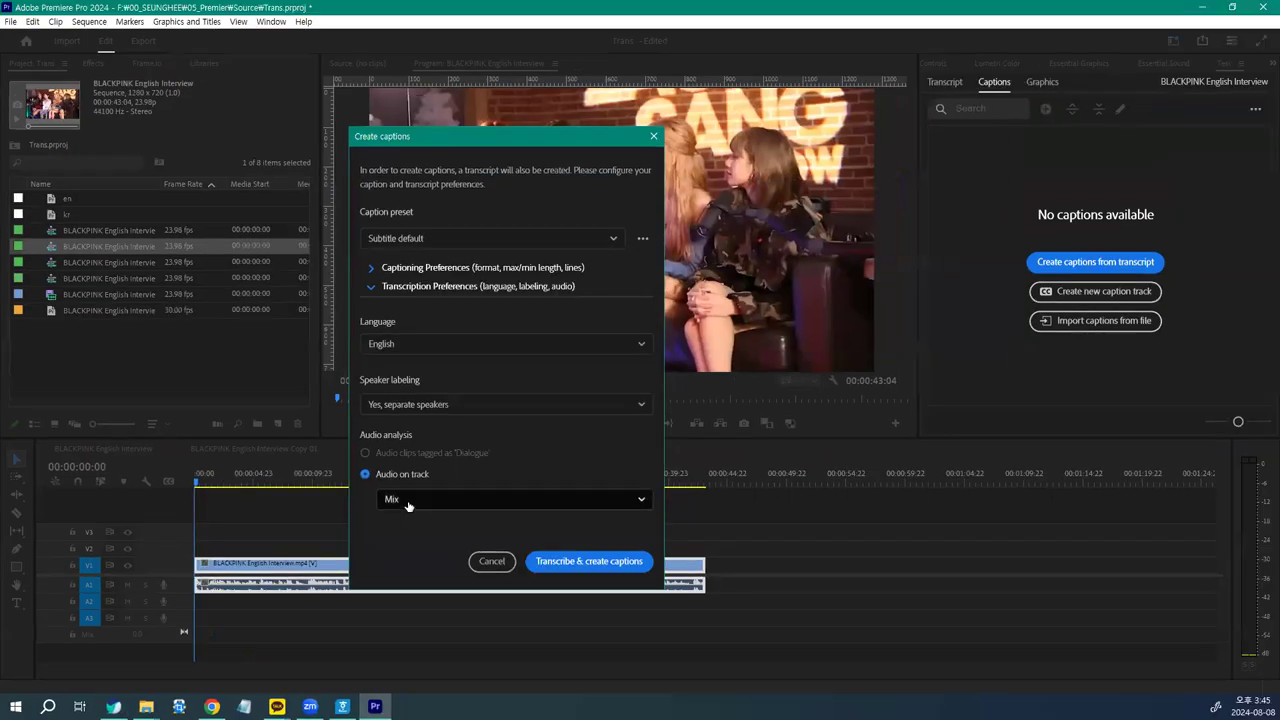
{"action": "left_click", "coordinate": [395, 499]}
{"action": "left_click", "coordinate": [397, 526]}
Step: Transcribe the interview audio into timed English subtitle captions
{"action": "left_click", "coordinate": [547, 562]}
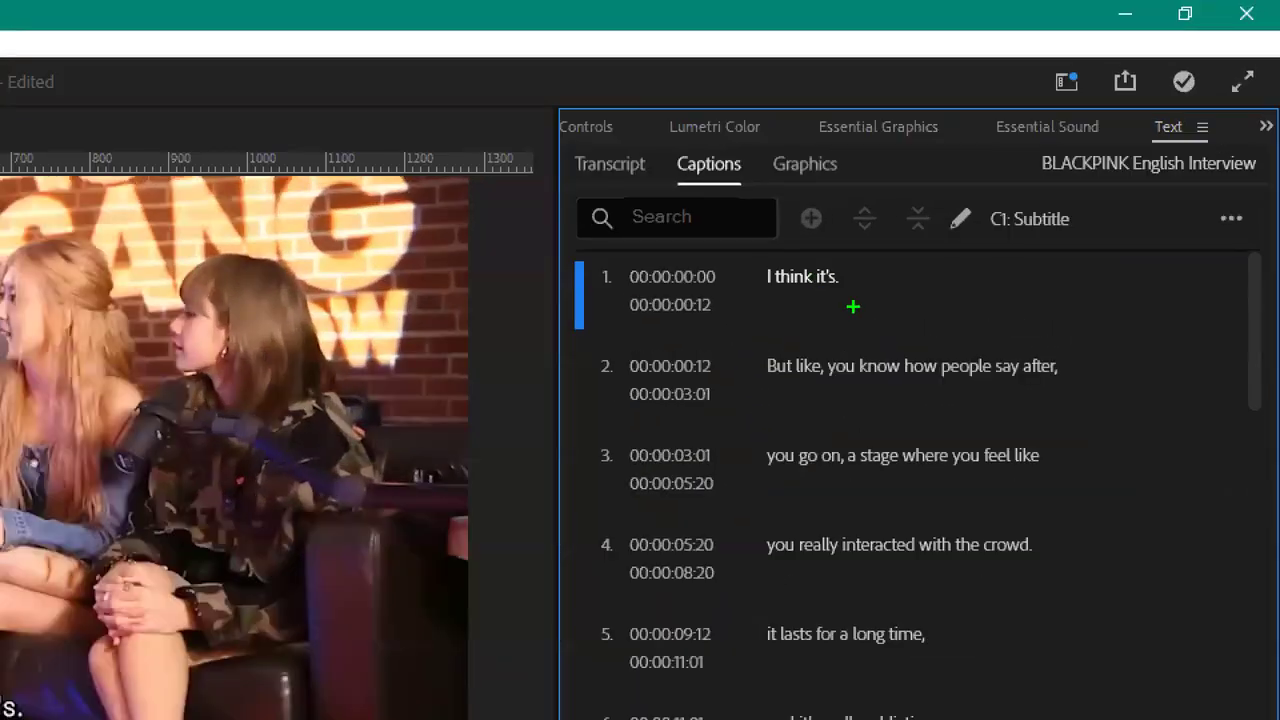
{"action": "left_click_drag", "start_coordinate": [1065, 151], "coordinate": [1068, 146]}
{"action": "left_click_drag", "start_coordinate": [754, 403], "coordinate": [1020, 406]}
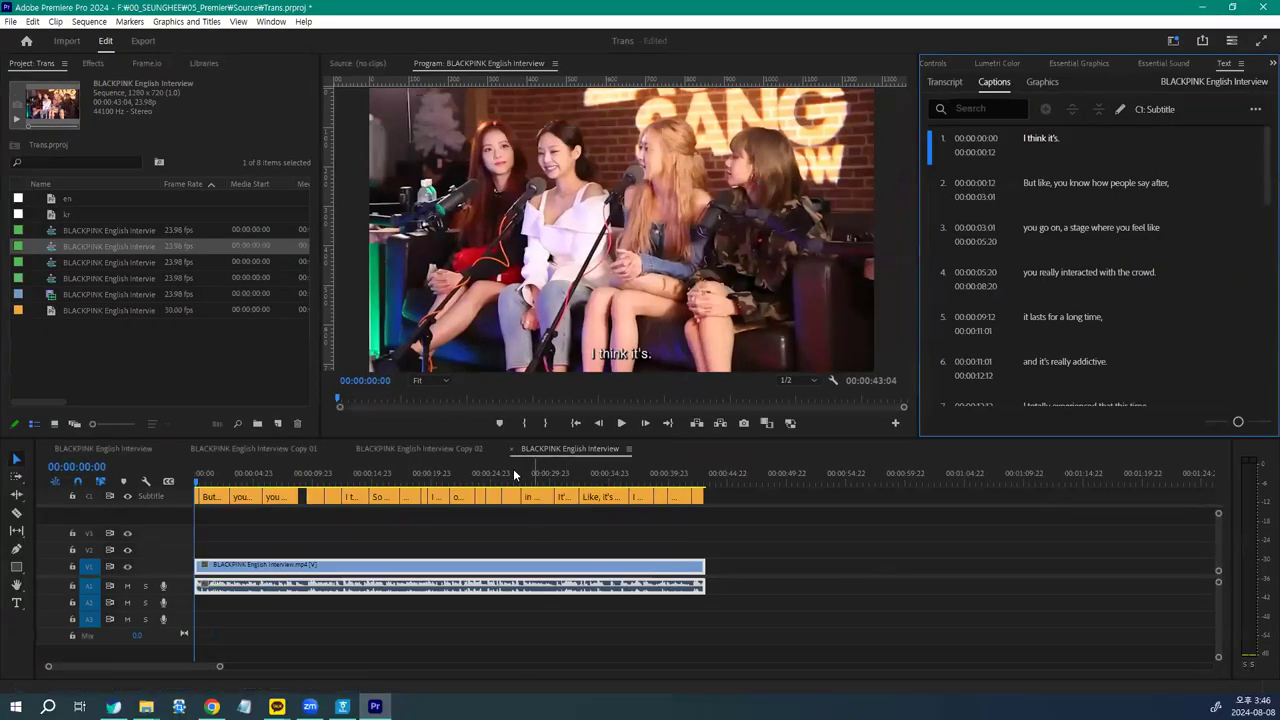
Step: Play back the new subtitles, then stop and return to the start
{"action": "key", "text": "space"}
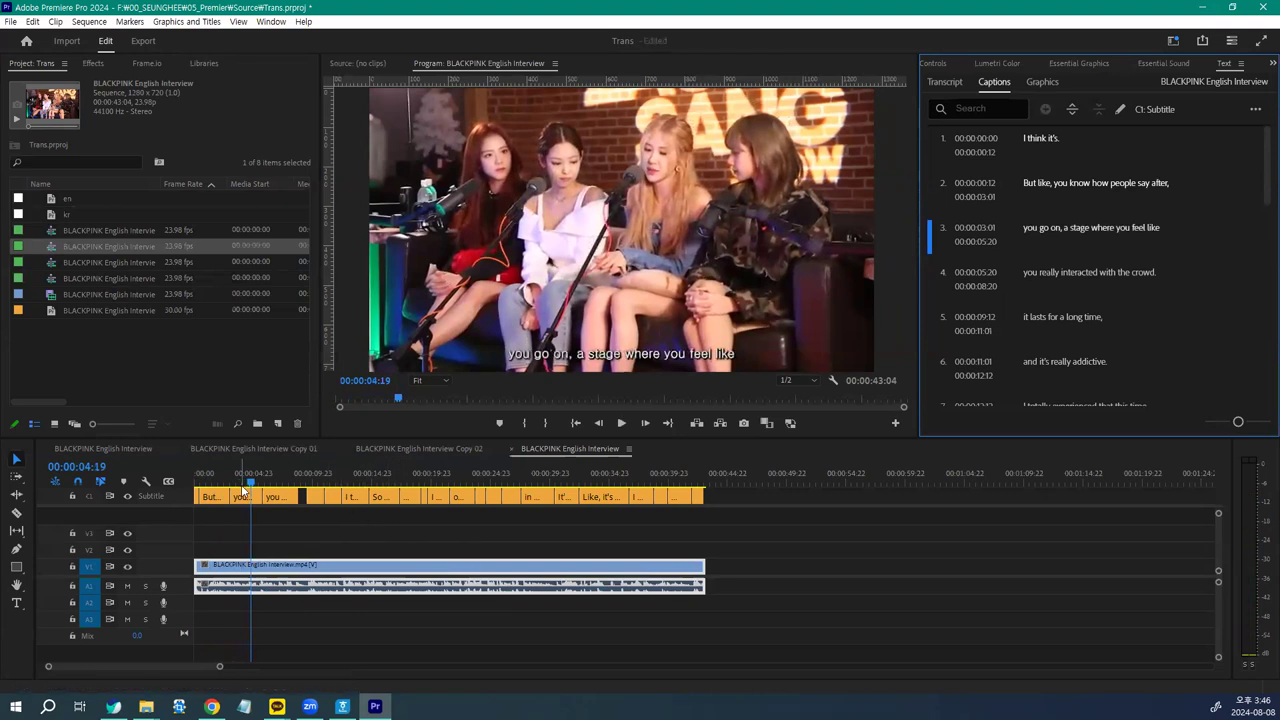
{"action": "left_click", "coordinate": [225, 511]}
{"action": "key", "text": "Home"}
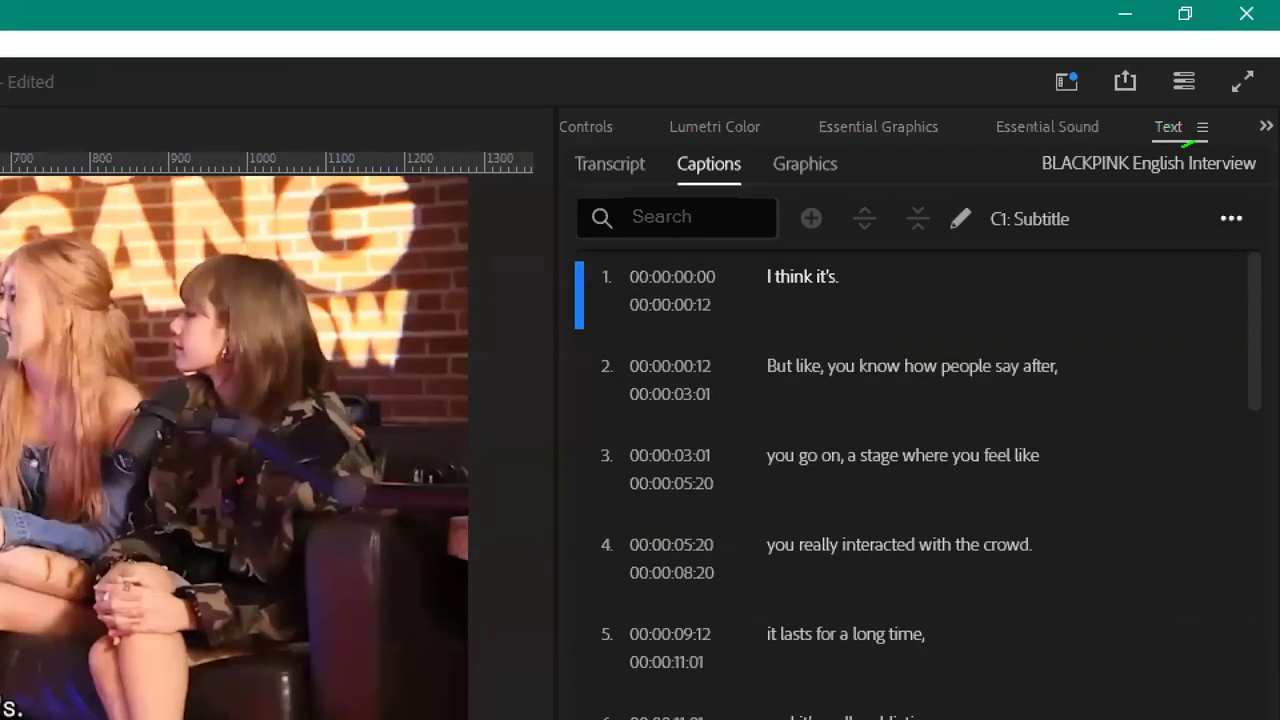
{"action": "left_click_drag", "start_coordinate": [1187, 143], "coordinate": [1208, 124]}
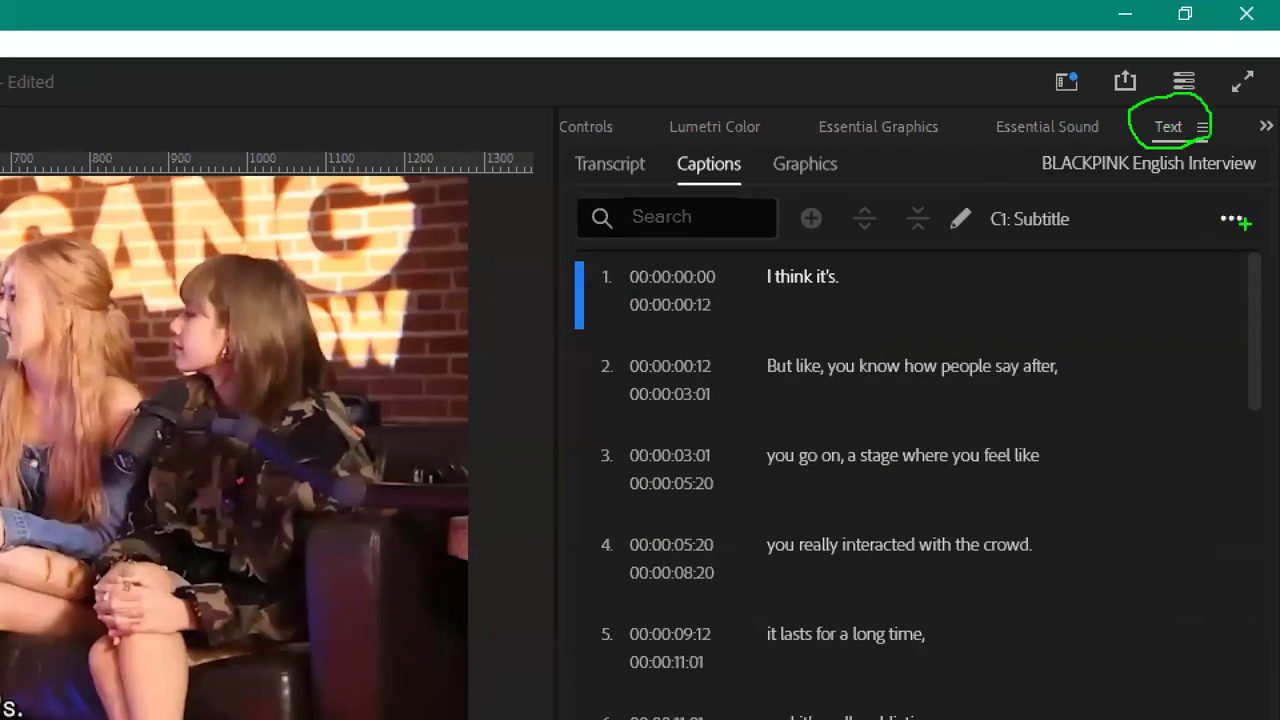
{"action": "mouse_move", "coordinate": [1240, 222]}
{"action": "left_mouse_down"}
{"action": "mouse_move", "coordinate": [1216, 208]}
{"action": "mouse_move", "coordinate": [1250, 228]}
{"action": "left_mouse_up"}
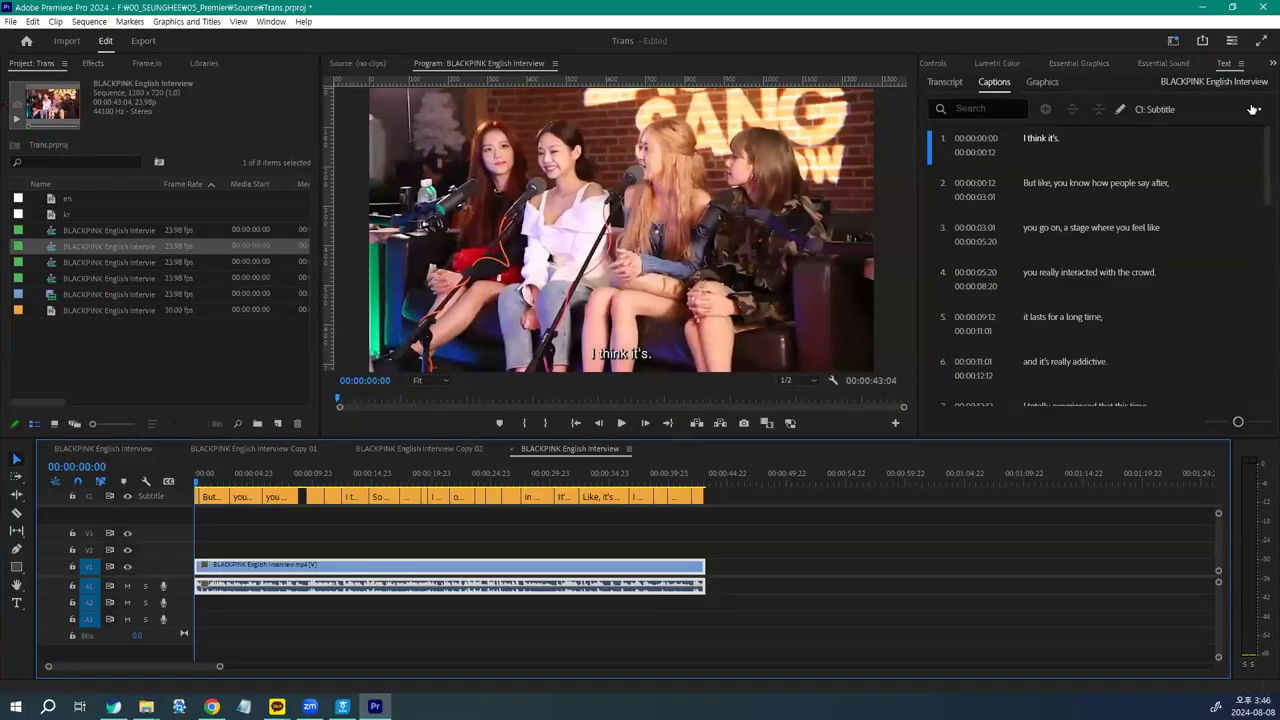
Step: Export the English captions to SRT, saving BLACKPINK English Interview.srt in the interview folder
{"action": "left_click", "coordinate": [1253, 109]}
{"action": "mouse_move", "coordinate": [1193, 183]}
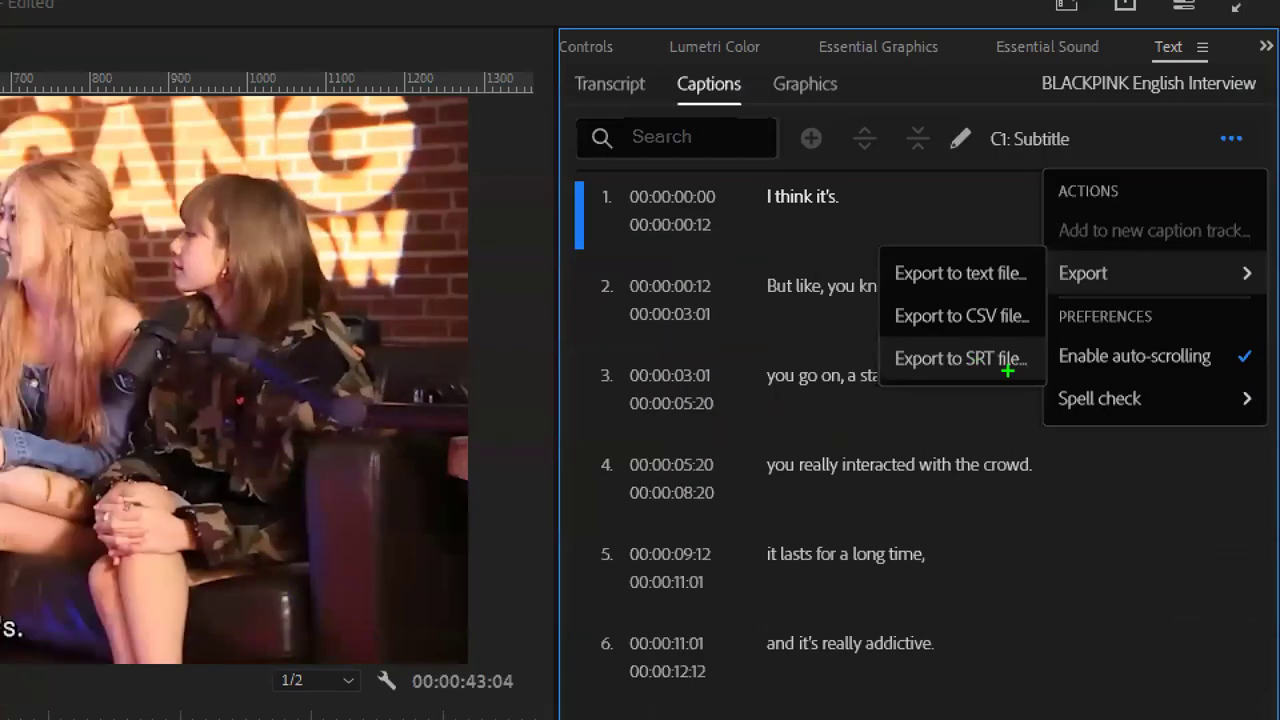
{"action": "mouse_move", "coordinate": [1009, 374]}
{"action": "left_mouse_down"}
{"action": "mouse_move", "coordinate": [964, 369]}
{"action": "mouse_move", "coordinate": [993, 346]}
{"action": "mouse_move", "coordinate": [986, 386]}
{"action": "left_mouse_up"}
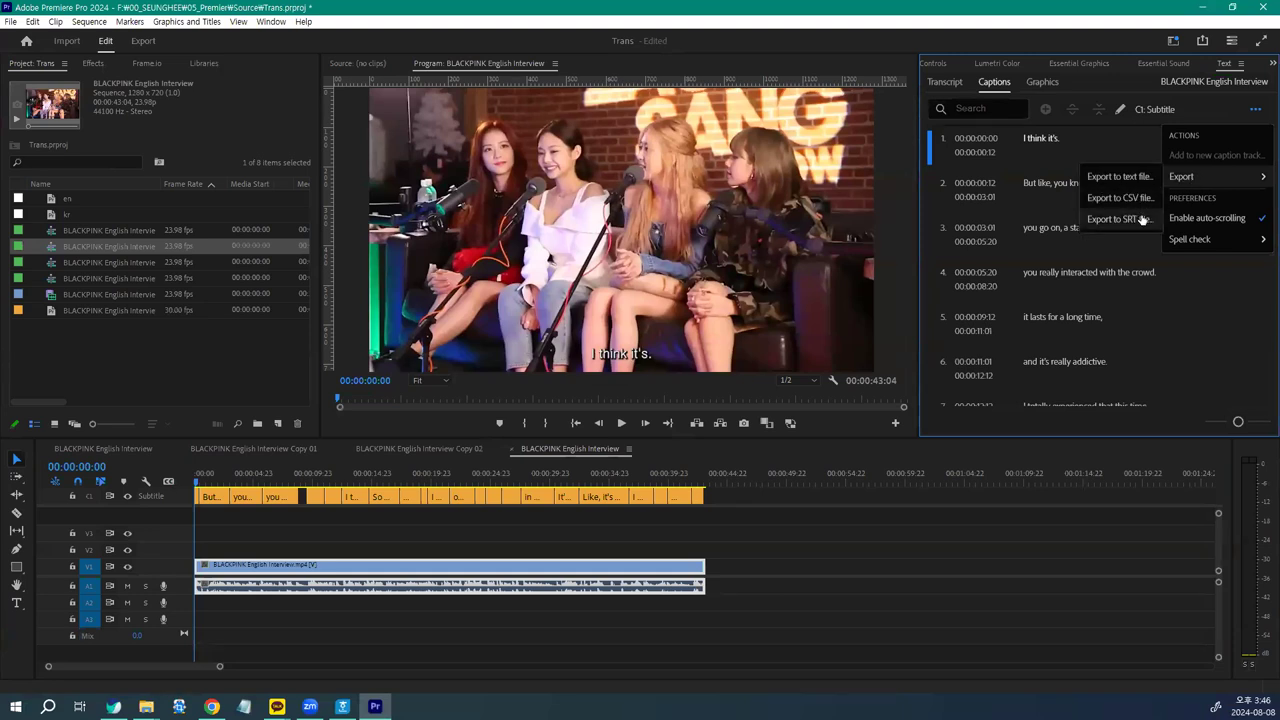
{"action": "left_click", "coordinate": [1120, 219]}
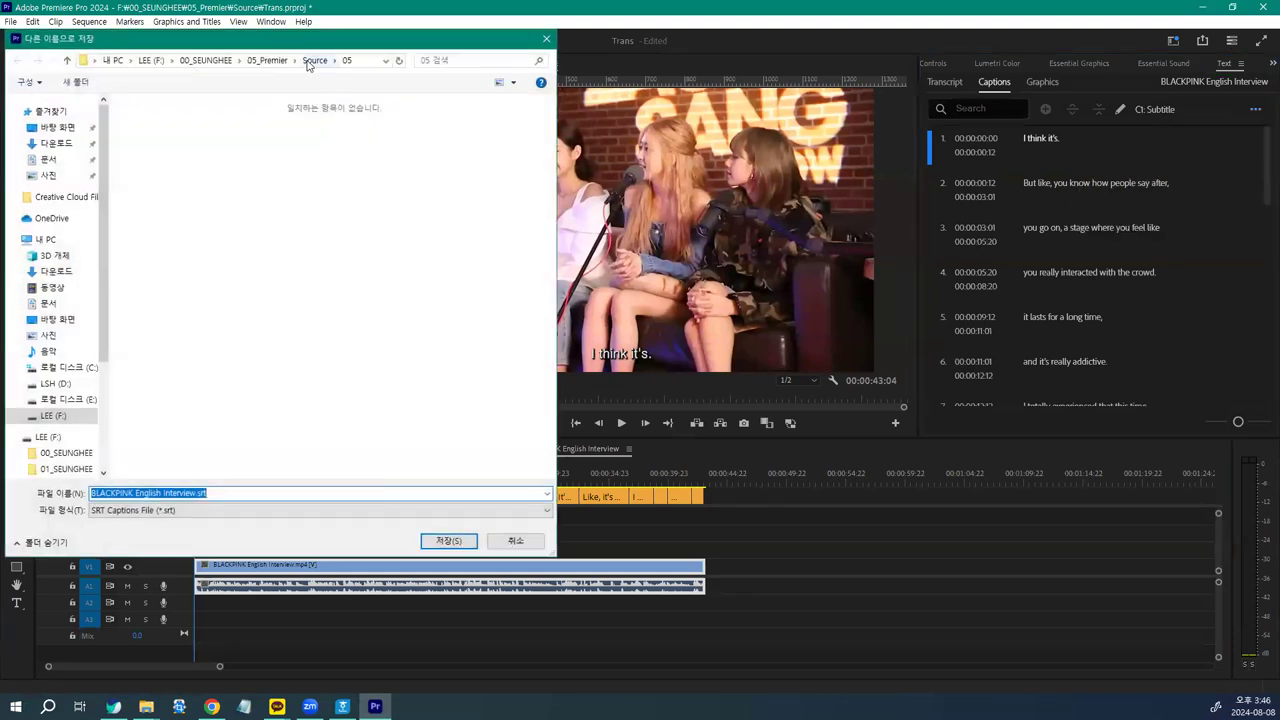
{"action": "left_click_drag", "start_coordinate": [310, 35], "coordinate": [153, 185]}
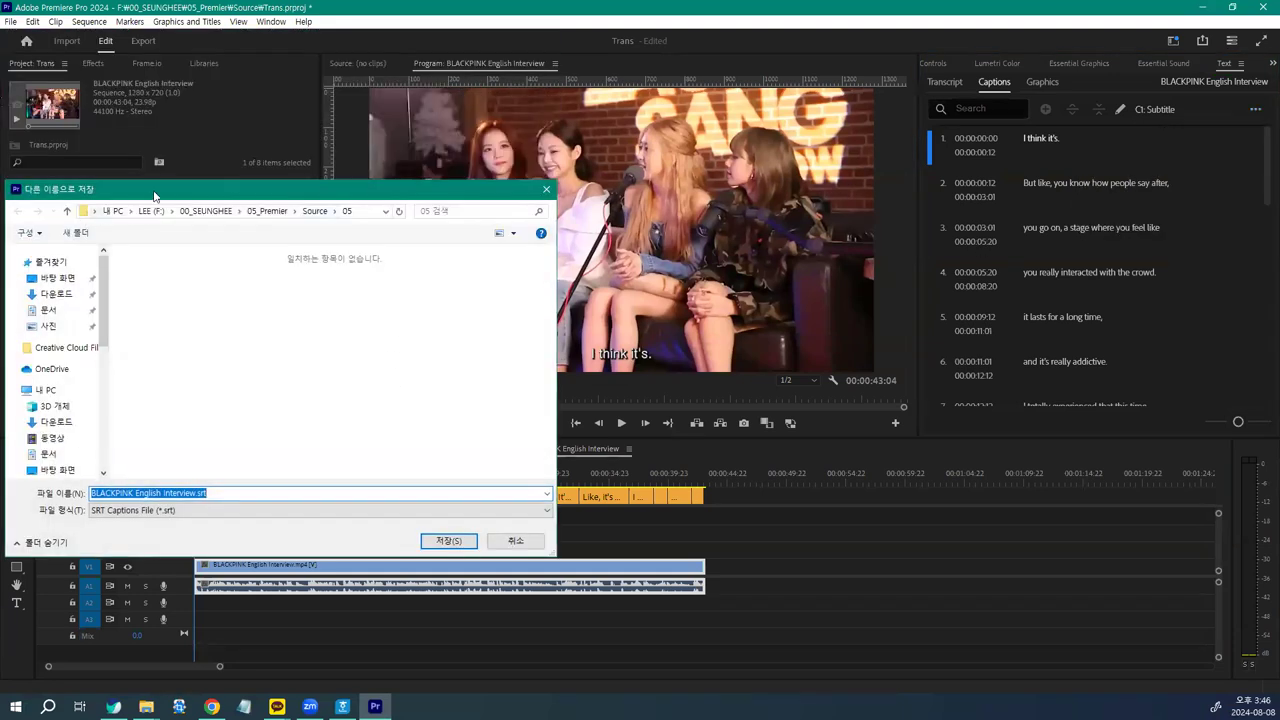
{"action": "key", "text": "Return"}
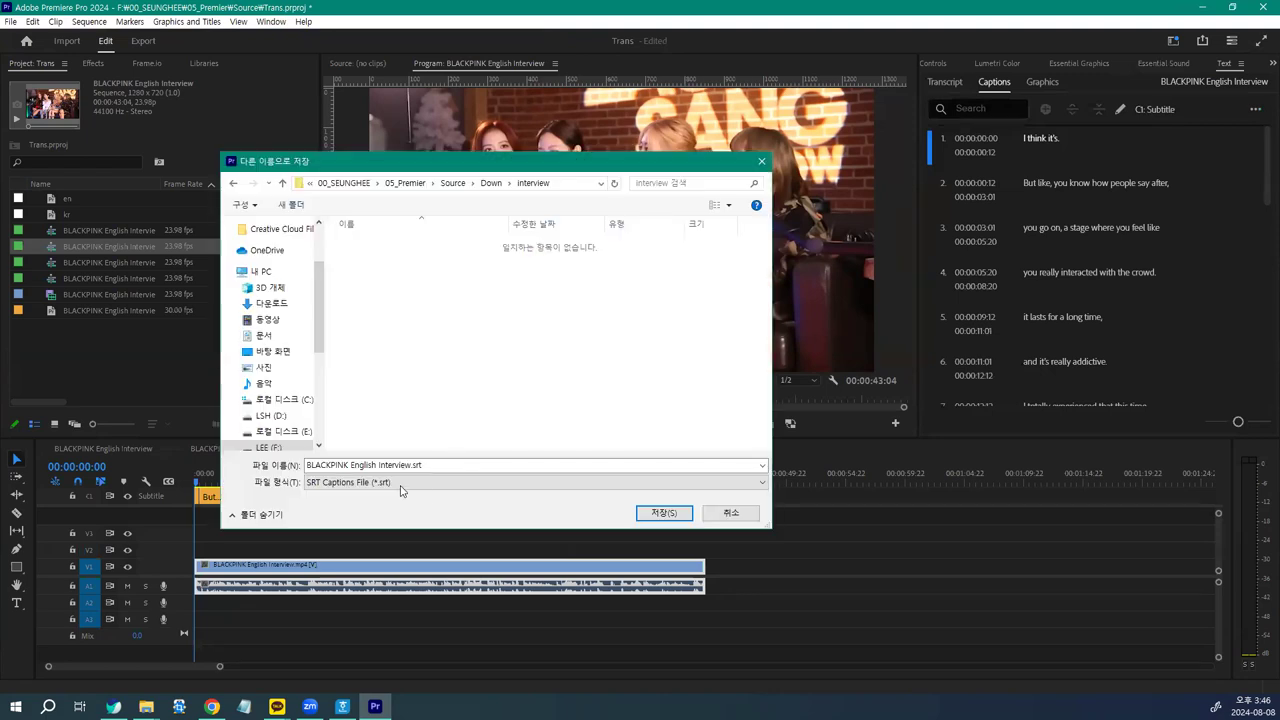
{"action": "left_click", "coordinate": [385, 465]}
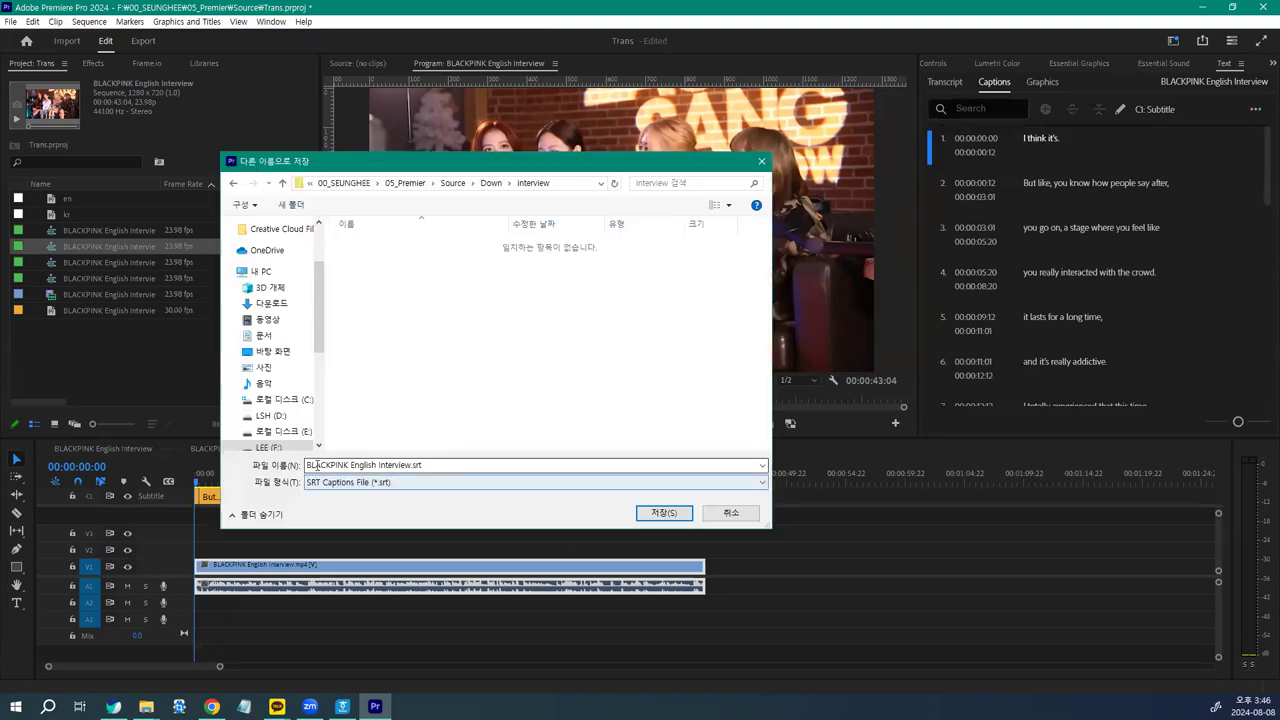
{"action": "left_click", "coordinate": [663, 512]}
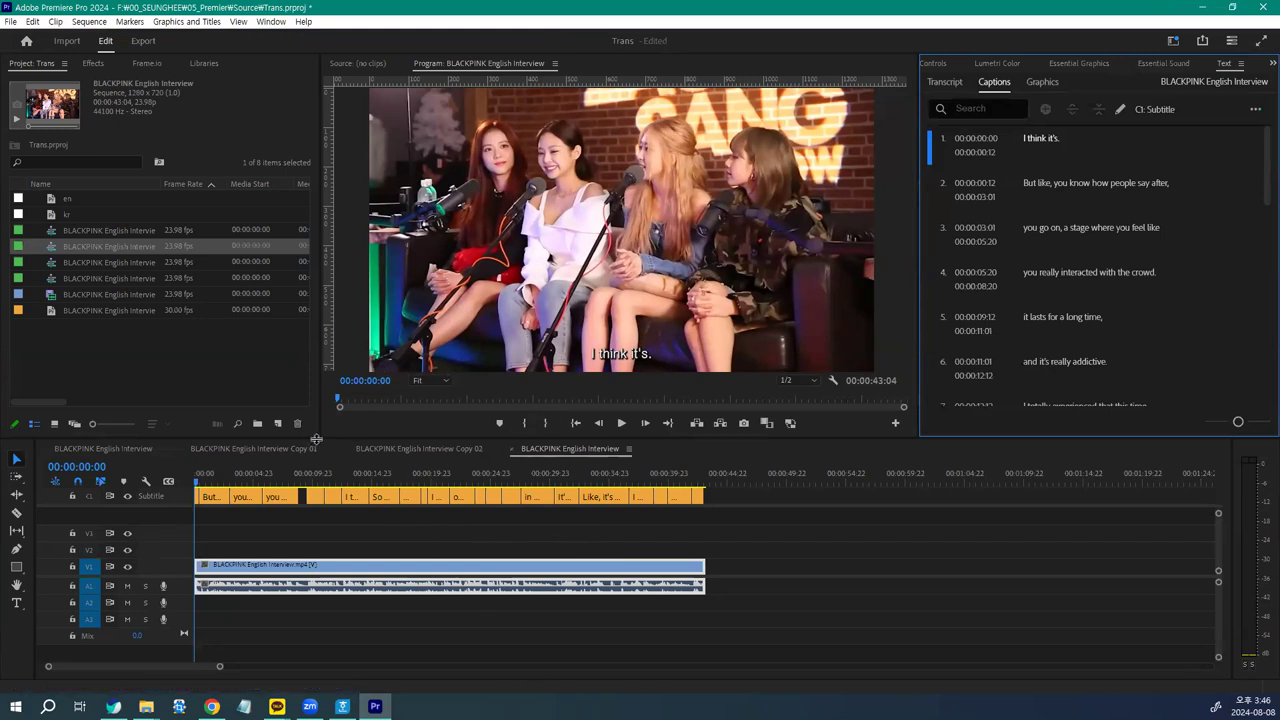
Step: Open BLACKPINK English Interview.srt from the interview folder in a maximized Chrome window
{"action": "left_click", "coordinate": [1201, 7]}
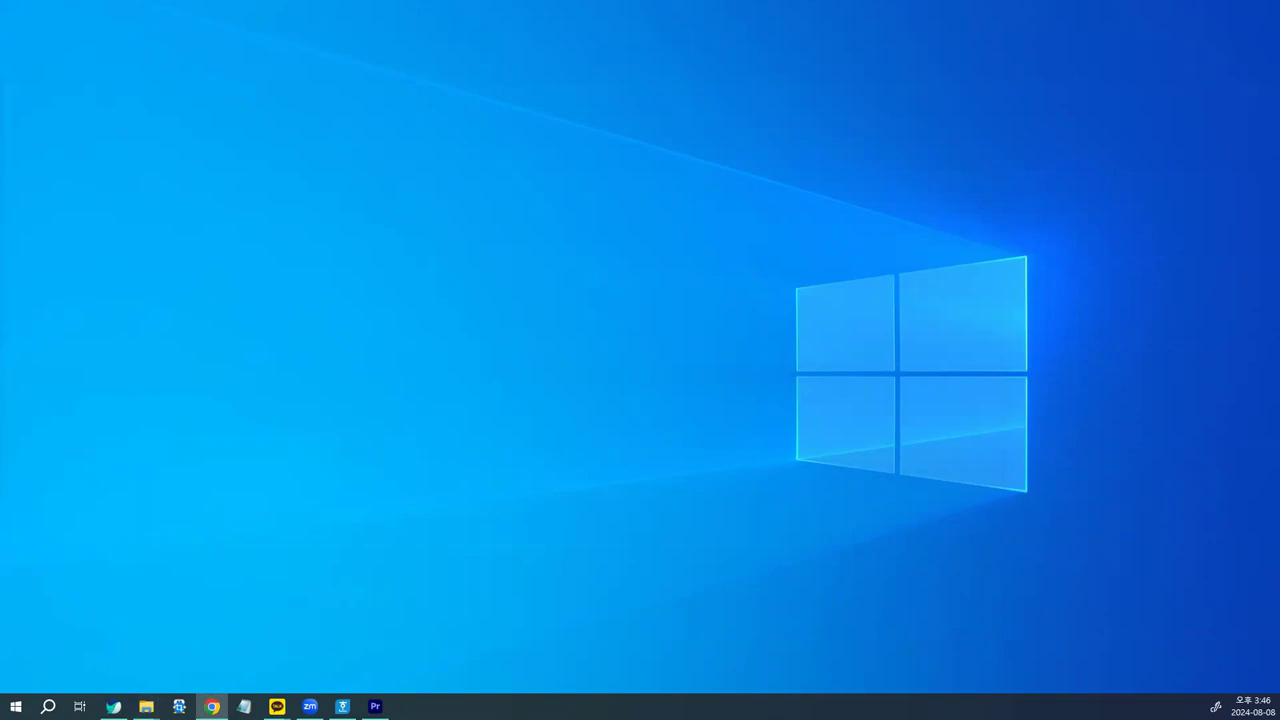
{"action": "left_click", "coordinate": [212, 706]}
{"action": "double_click", "coordinate": [536, 80]}
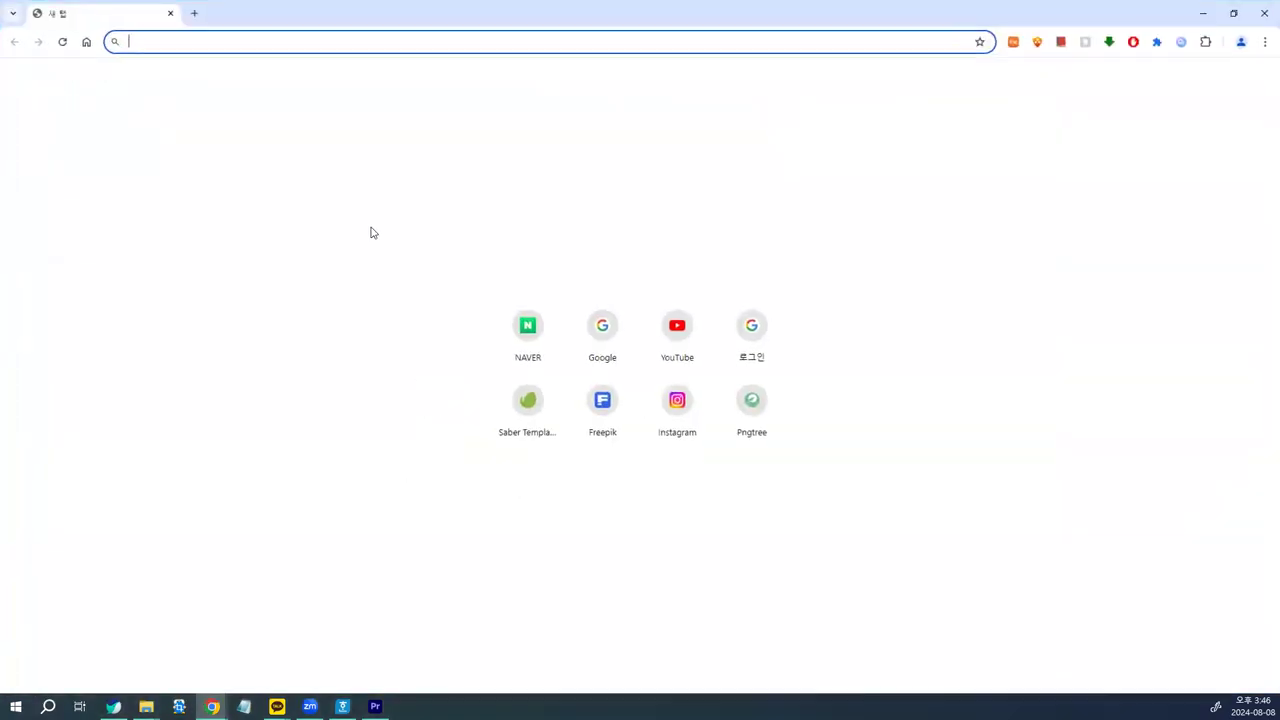
{"action": "key", "text": "ctrl+o"}
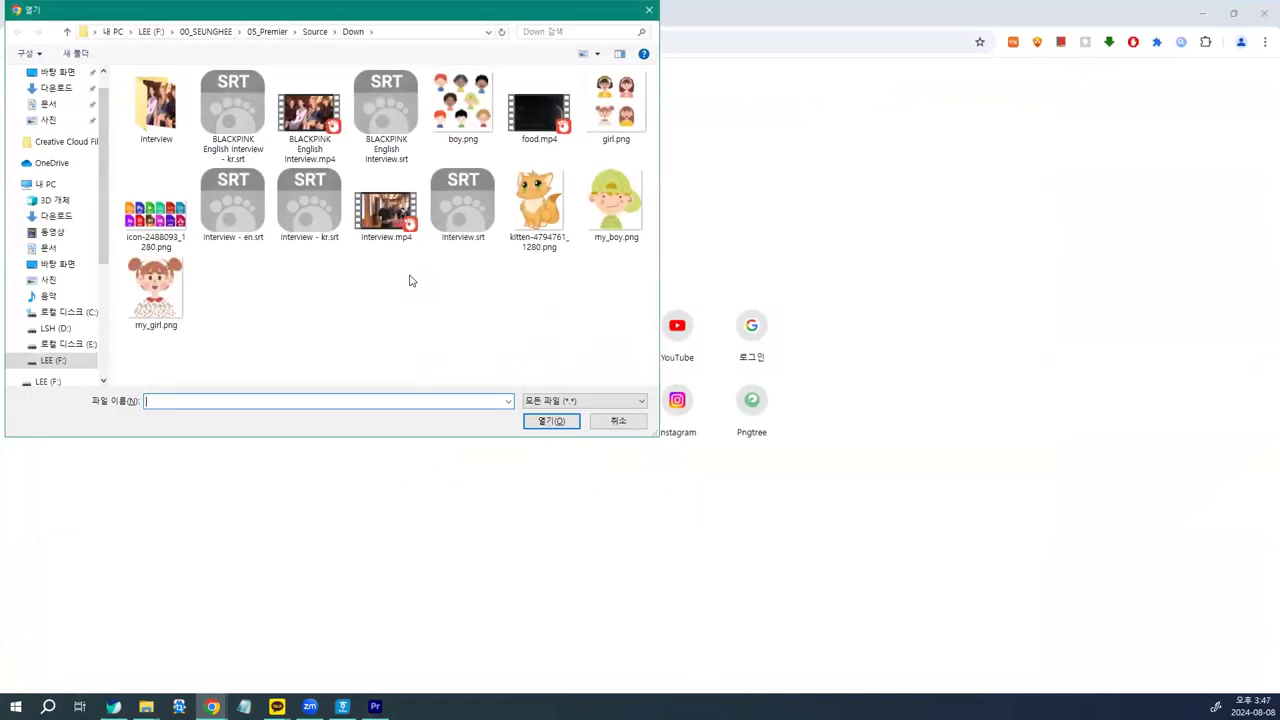
{"action": "double_click", "coordinate": [166, 108]}
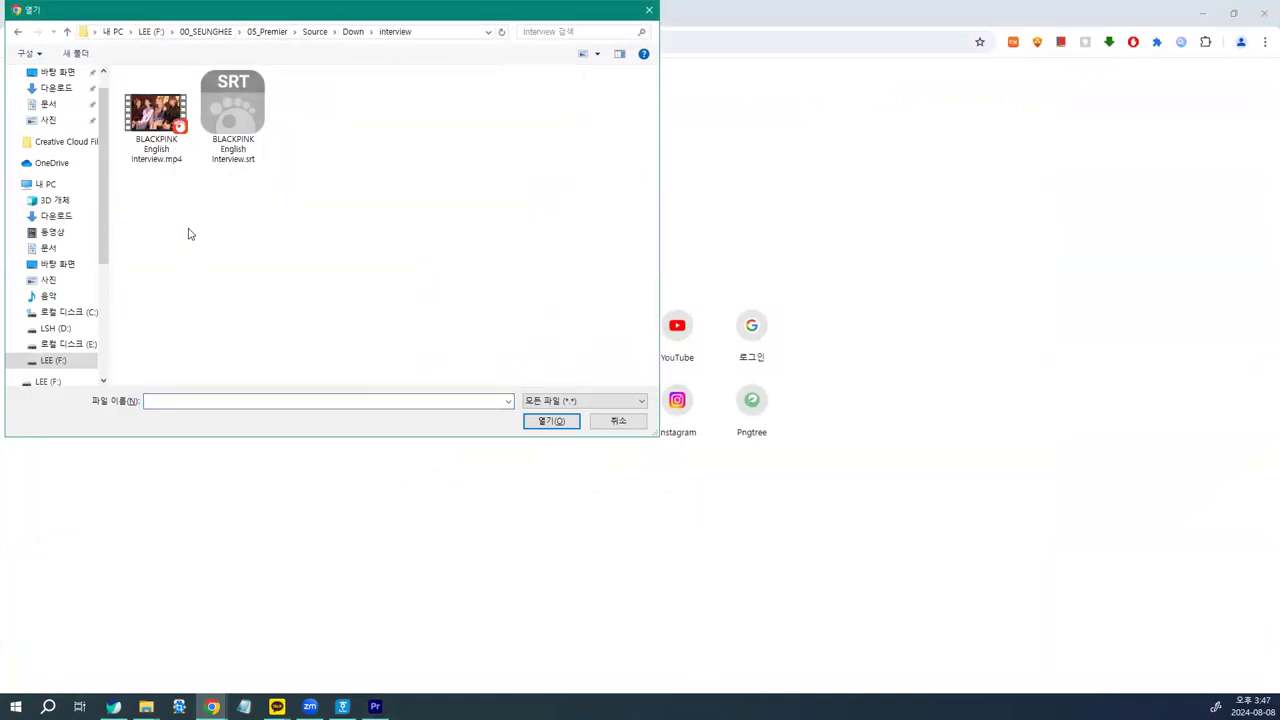
{"action": "double_click", "coordinate": [245, 108]}
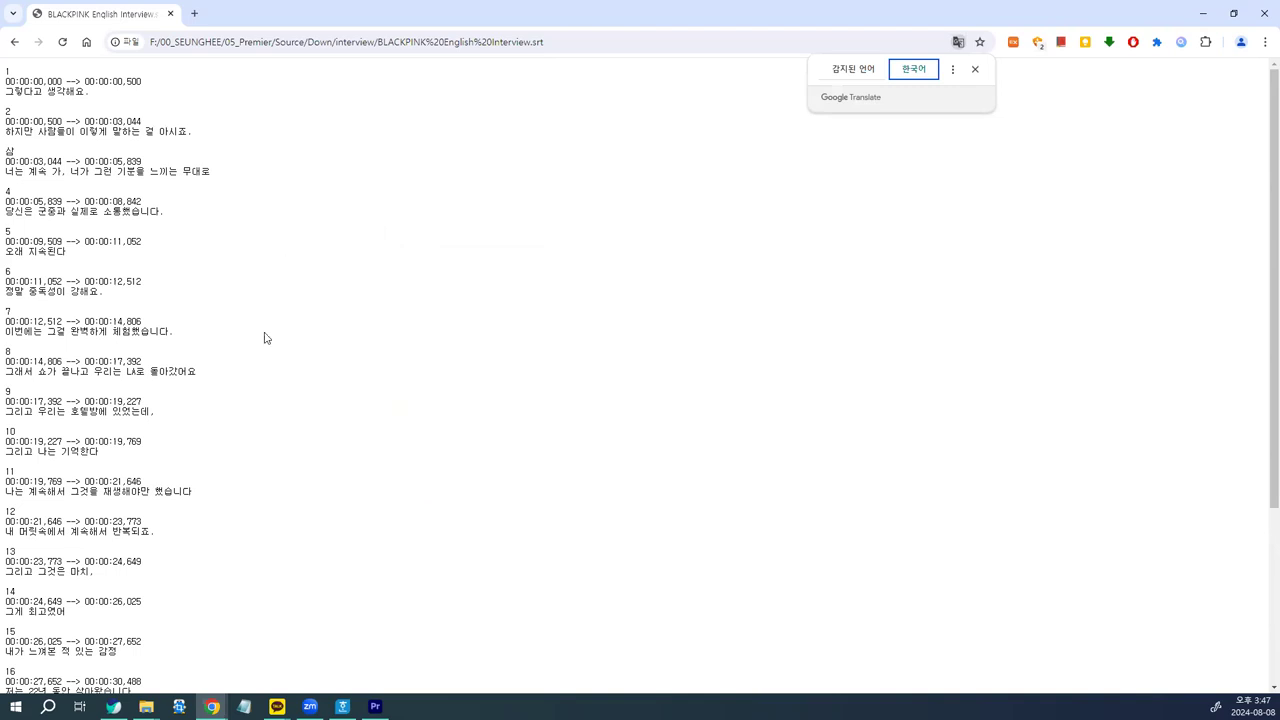
Step: Duplicate the SRT file and rename the copy to BLACKPINK English Interview - kr.srt
{"action": "left_click", "coordinate": [146, 706]}
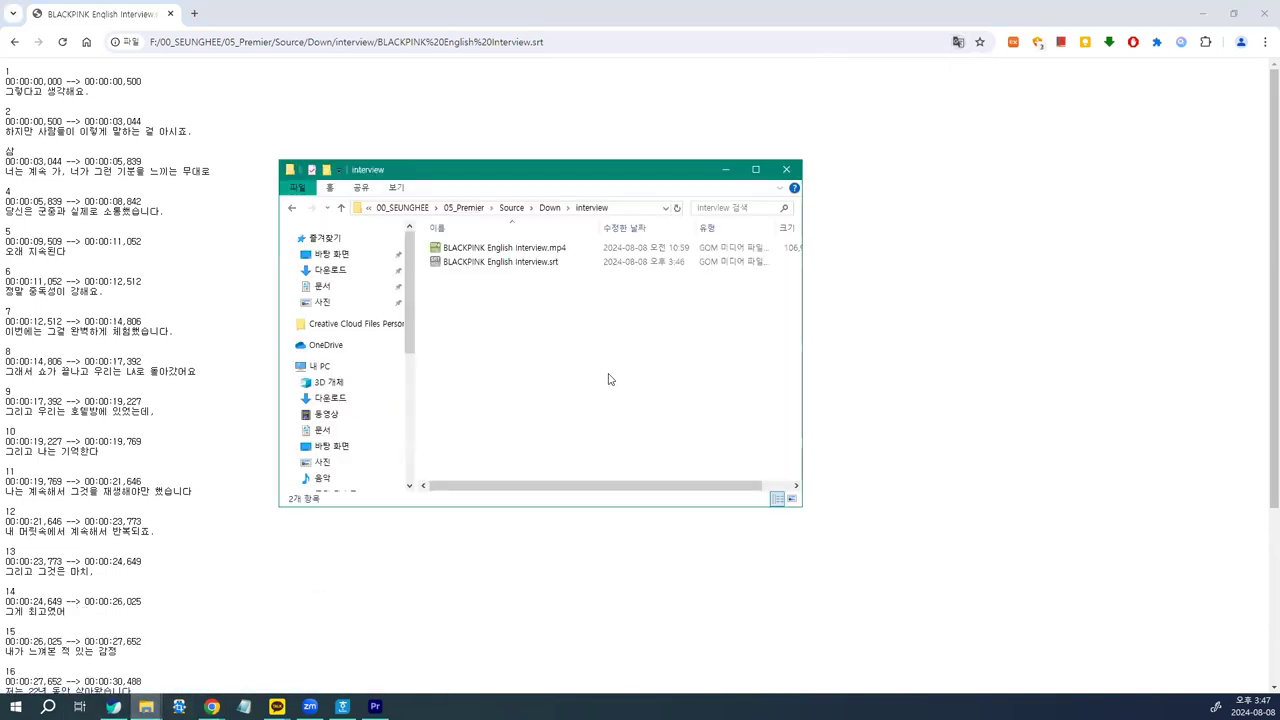
{"action": "left_click", "coordinate": [528, 265]}
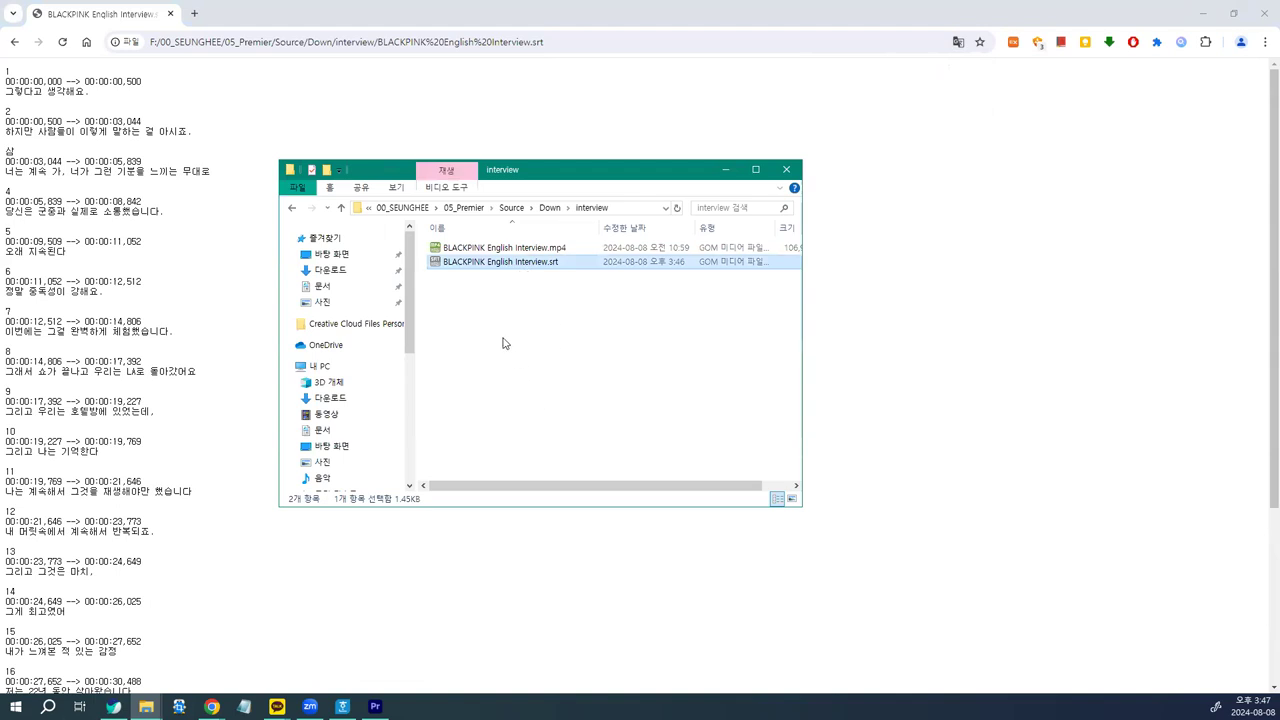
{"action": "key", "text": "ctrl+v"}
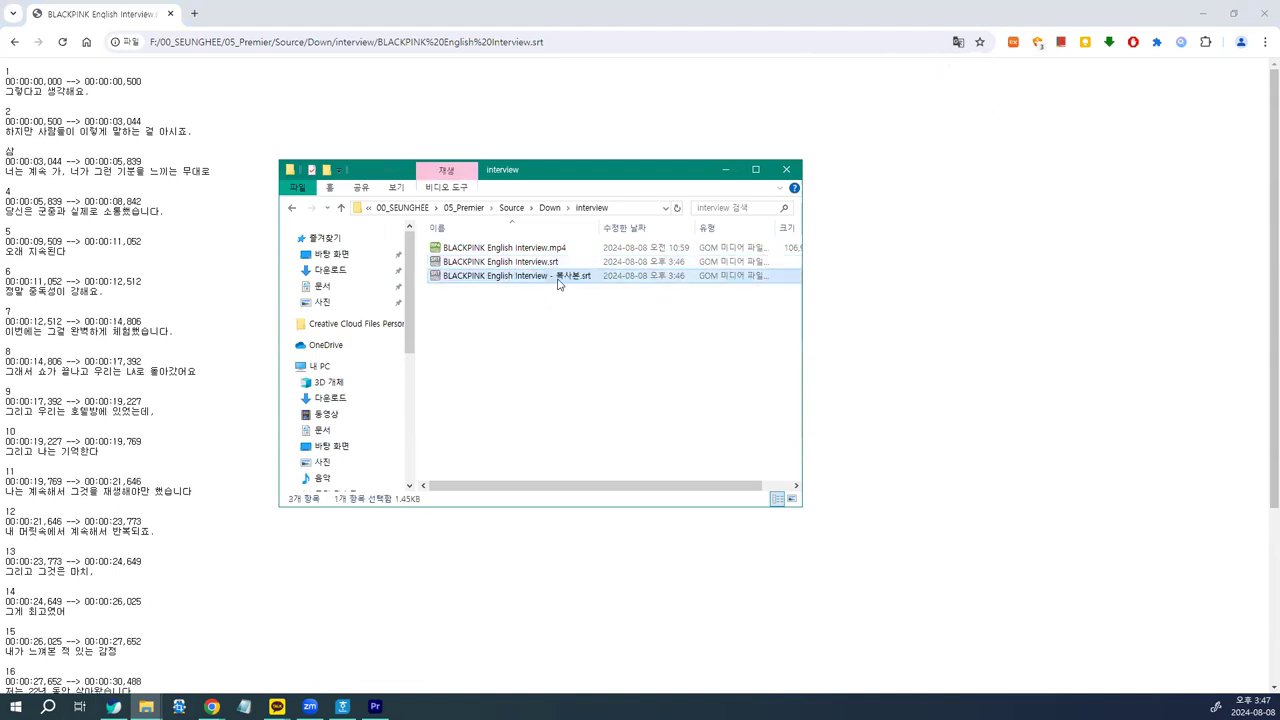
{"action": "key", "text": "F2"}
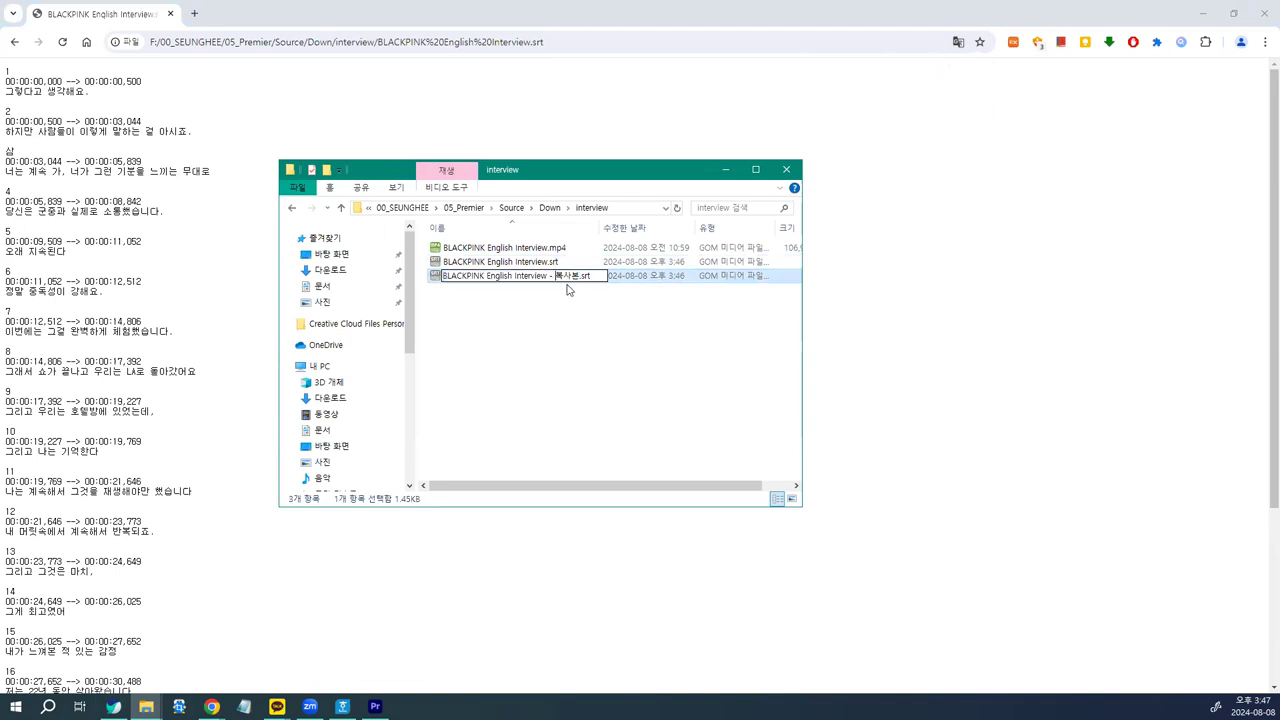
{"action": "key", "text": "Right"}
{"action": "key", "text": "BackSpace"}
{"action": "key", "text": "BackSpace"}
{"action": "key", "text": "BackSpace"}
{"action": "type", "text": "kr"}
{"action": "key", "text": "Return"}
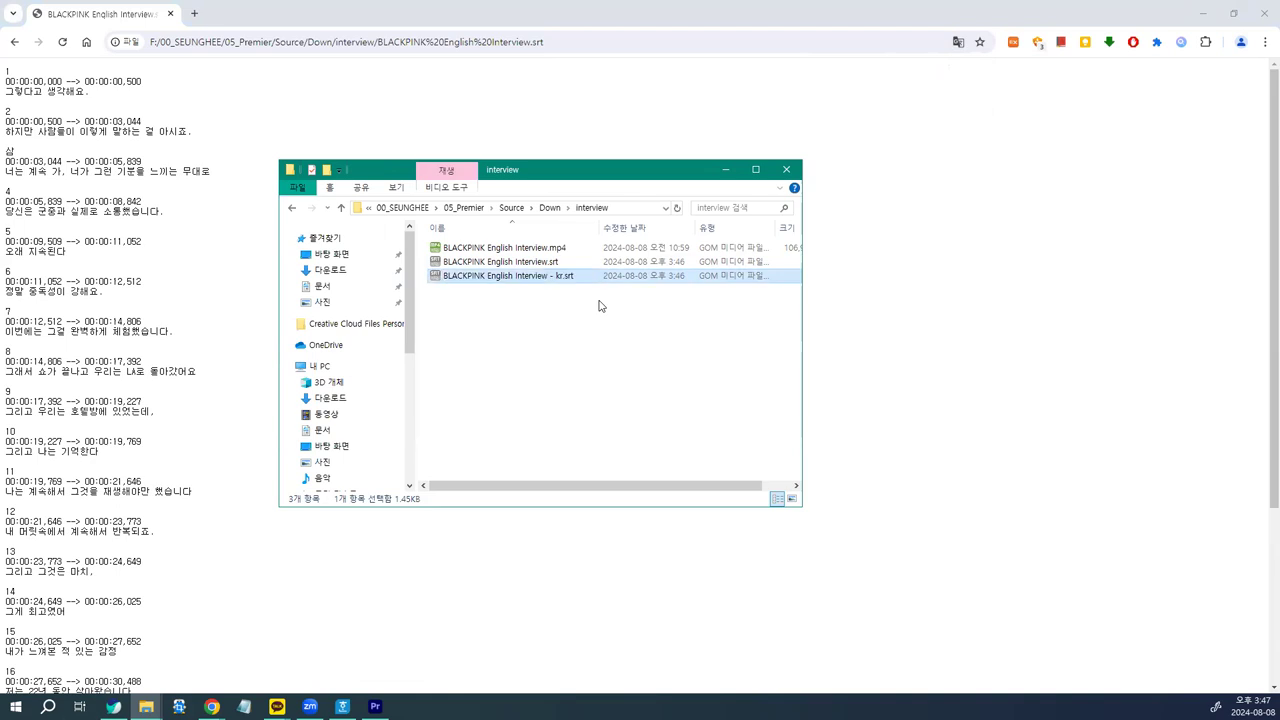
{"action": "left_click", "coordinate": [589, 337]}
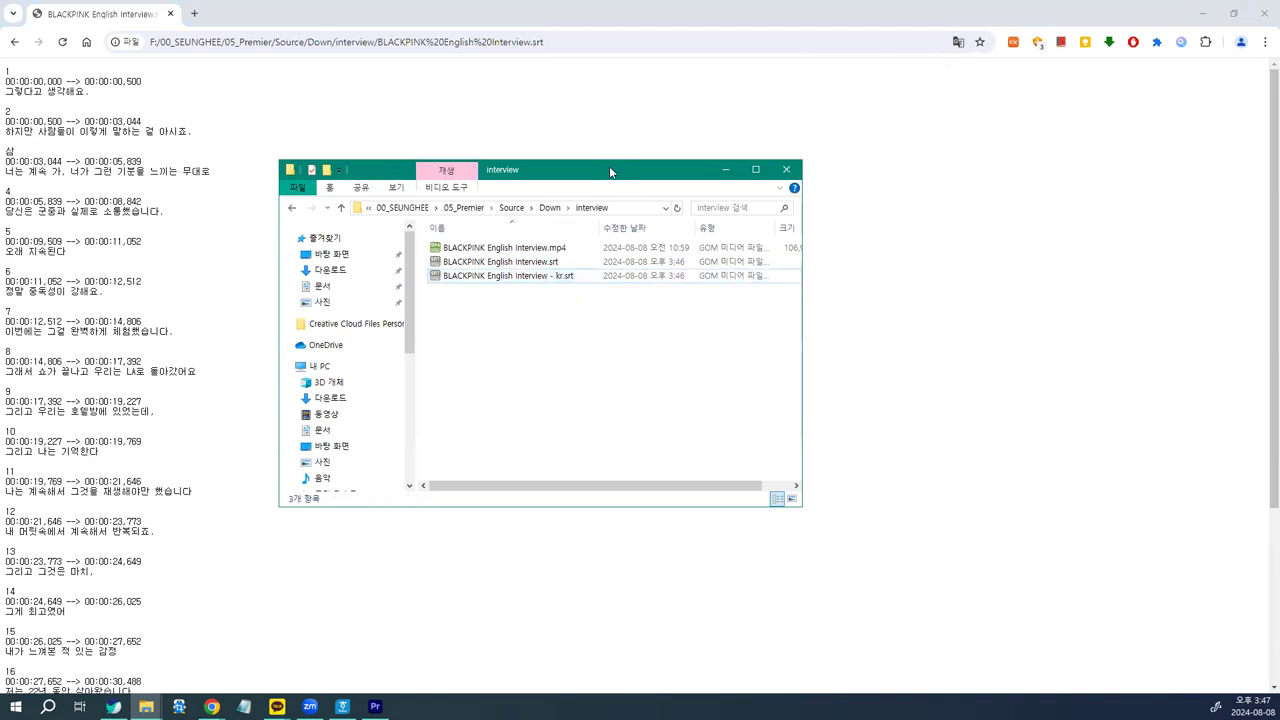
{"action": "left_click_drag", "start_coordinate": [610, 172], "coordinate": [636, 135]}
{"action": "left_click", "coordinate": [561, 241]}
Step: Open BLACKPINK English Interview - kr.srt in Notepad using the All files filter
{"action": "left_click", "coordinate": [243, 706]}
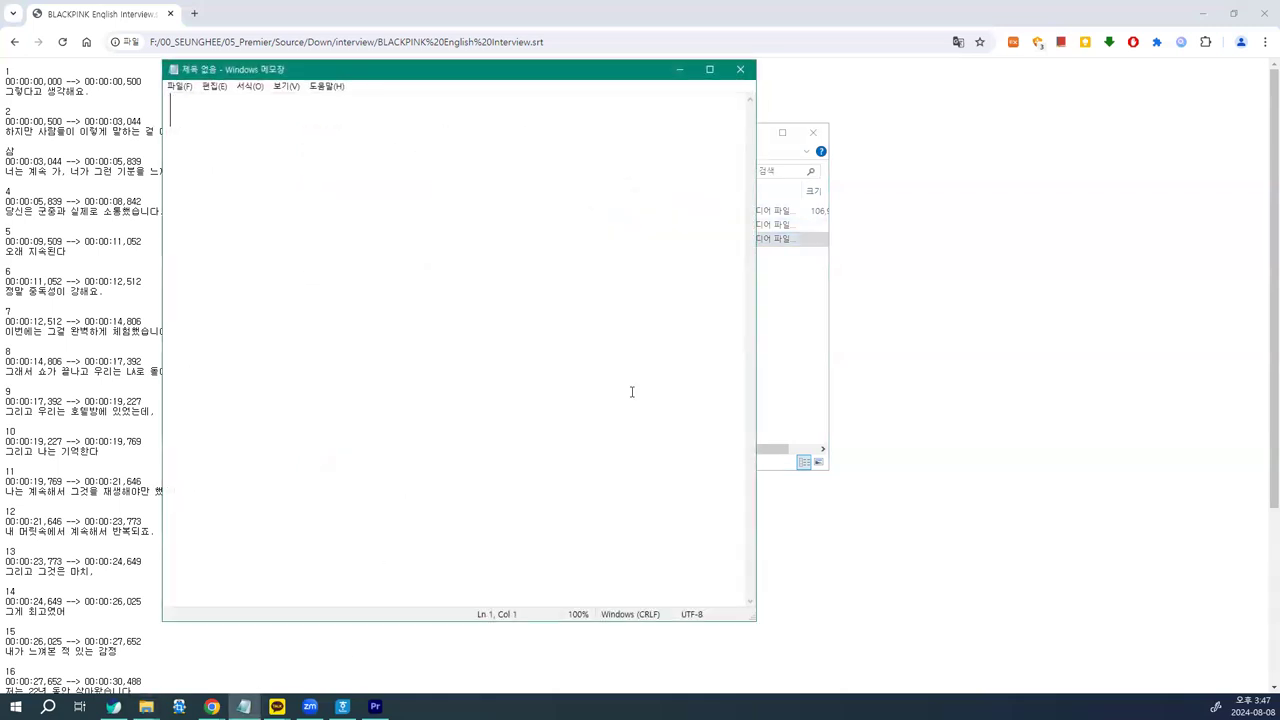
{"action": "key", "text": "ctrl+o"}
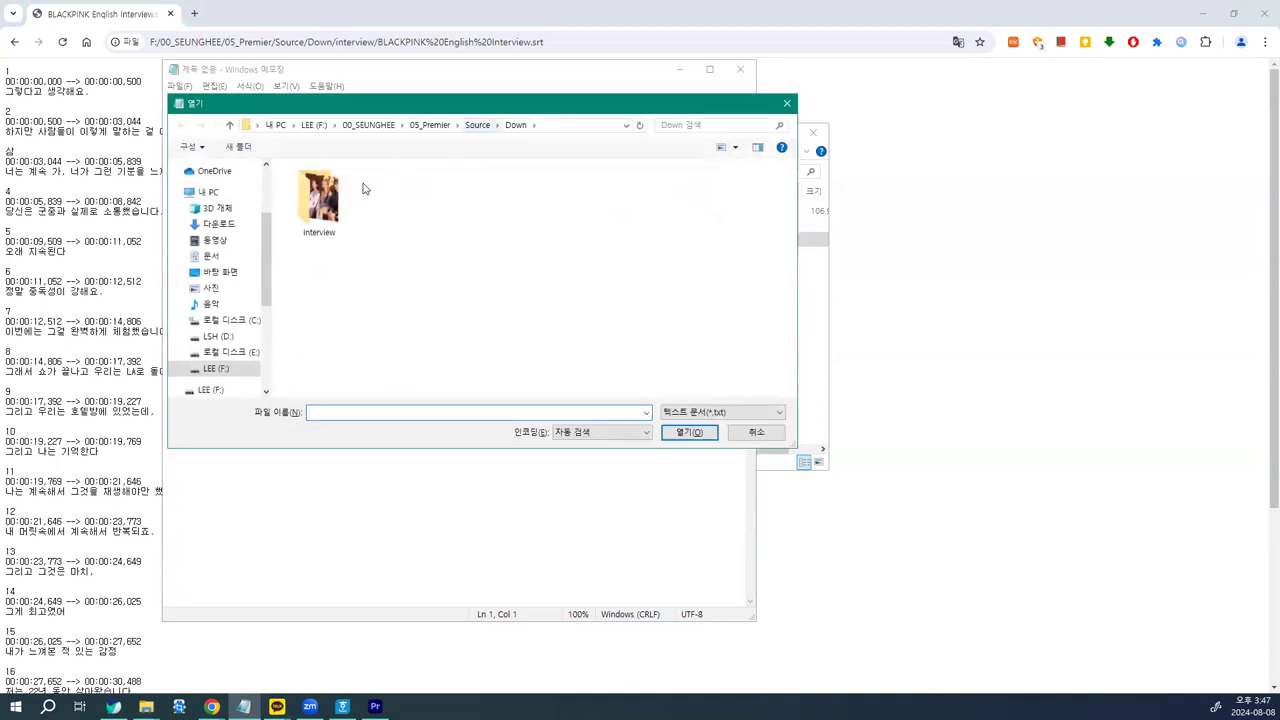
{"action": "double_click", "coordinate": [340, 195]}
{"action": "left_click", "coordinate": [695, 416]}
{"action": "left_click", "coordinate": [694, 435]}
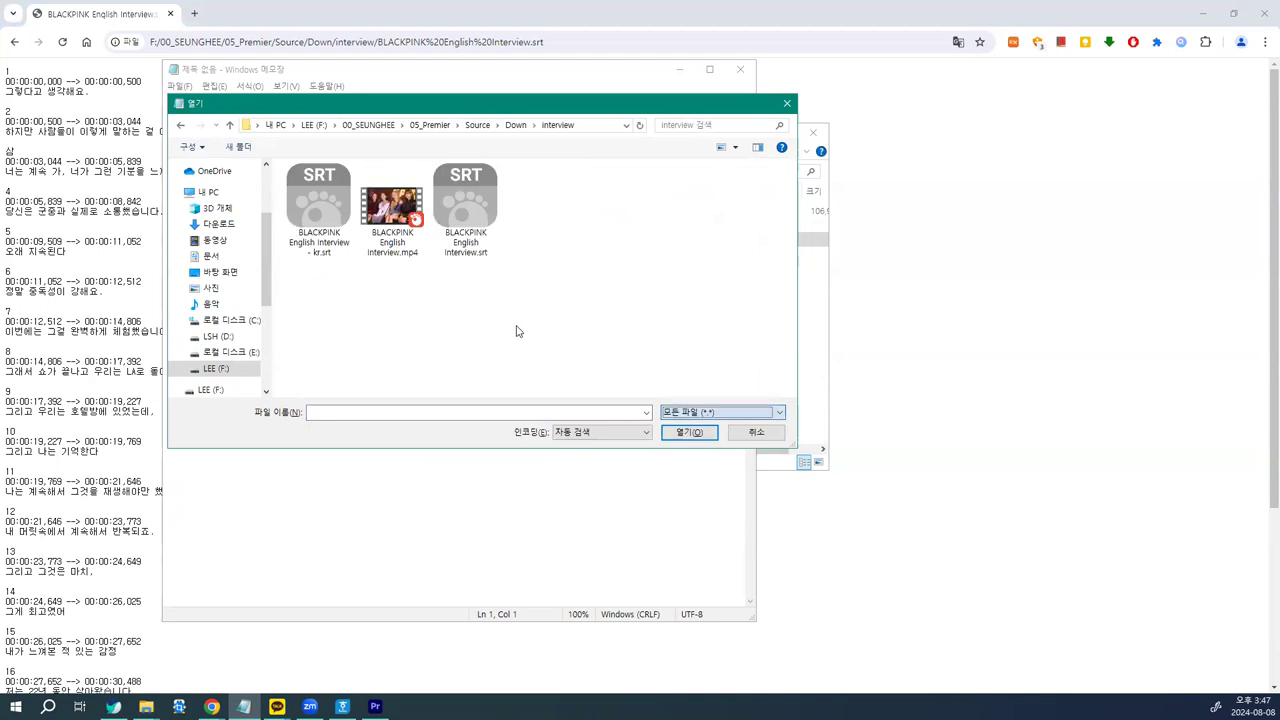
{"action": "left_click", "coordinate": [333, 219]}
{"action": "left_click", "coordinate": [688, 432]}
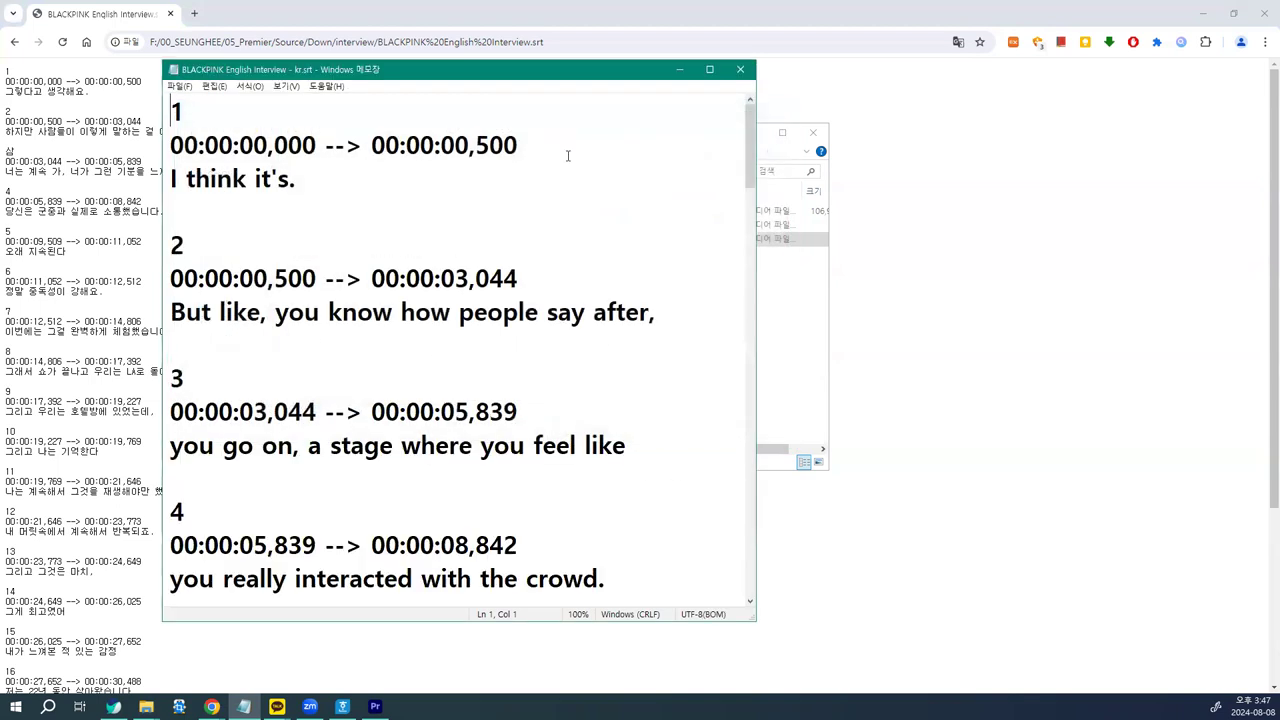
{"action": "left_click_drag", "start_coordinate": [534, 76], "coordinate": [903, 67]}
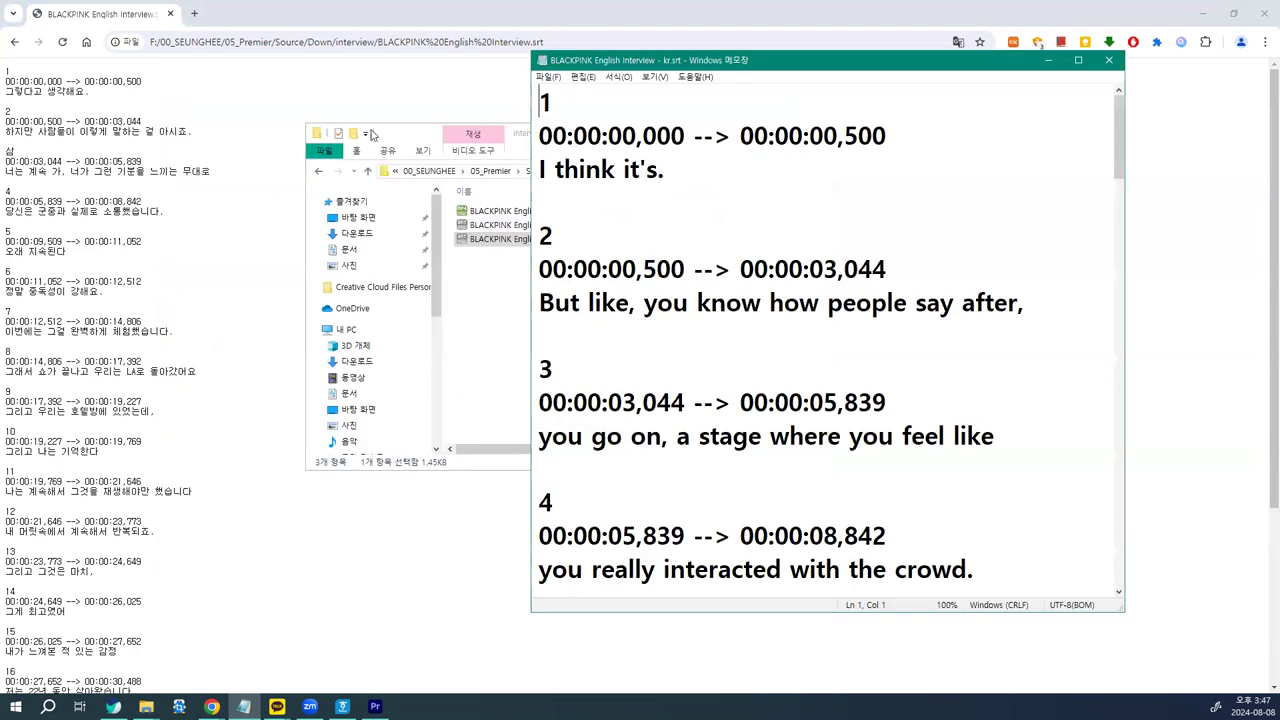
Step: Replace the English subtitle text in Notepad with the Korean text copied from Chrome
{"action": "left_click", "coordinate": [146, 706]}
{"action": "left_click", "coordinate": [146, 706]}
{"action": "left_click", "coordinate": [215, 251]}
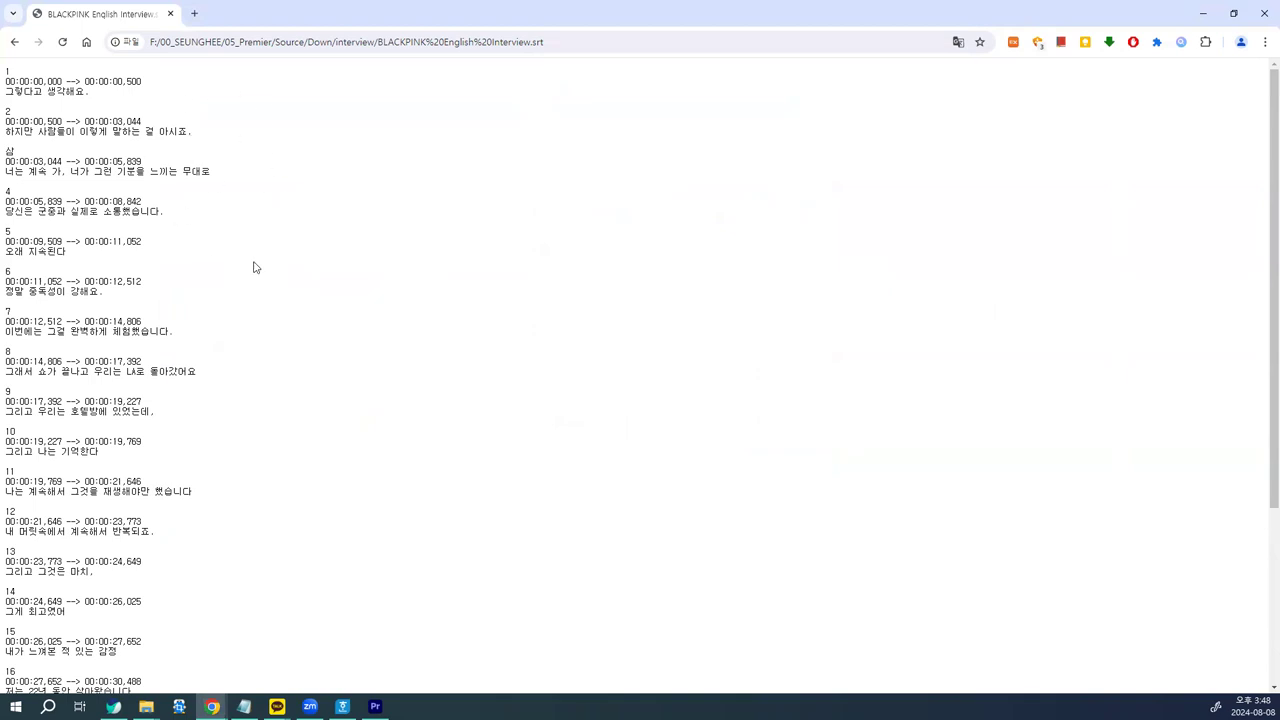
{"action": "key", "text": "ctrl+a"}
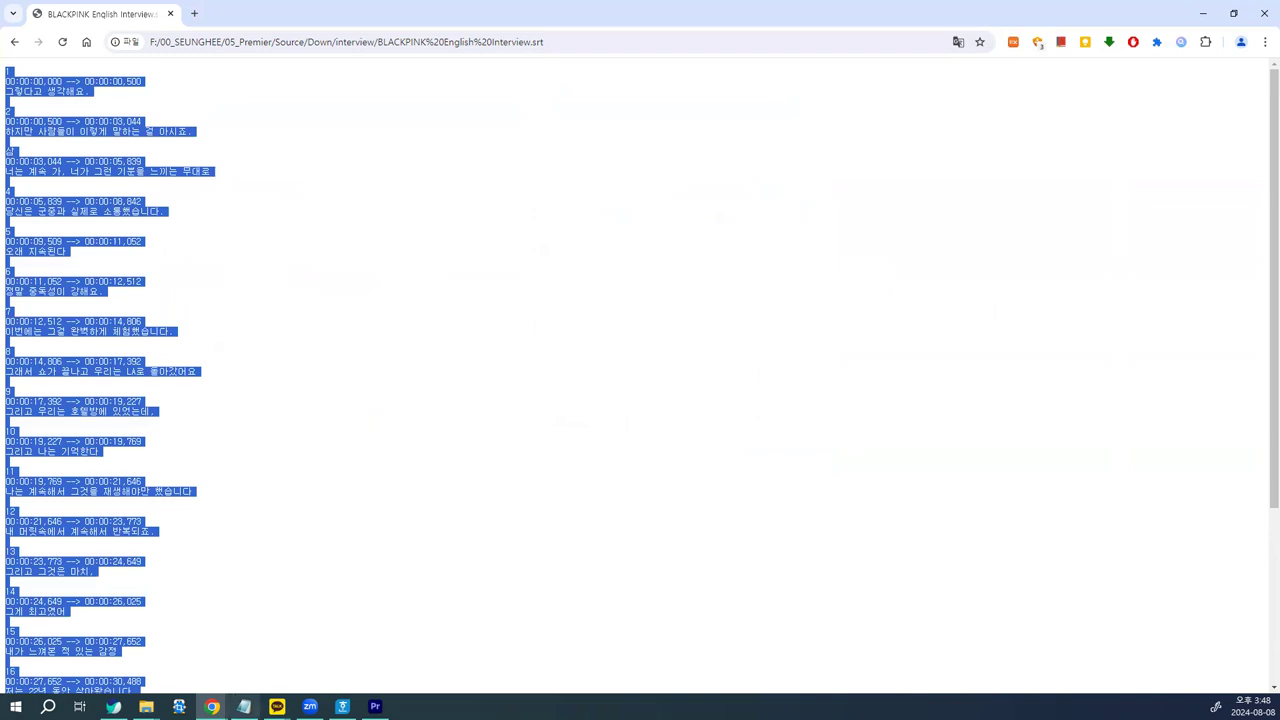
{"action": "left_click", "coordinate": [244, 706]}
{"action": "left_click", "coordinate": [726, 482]}
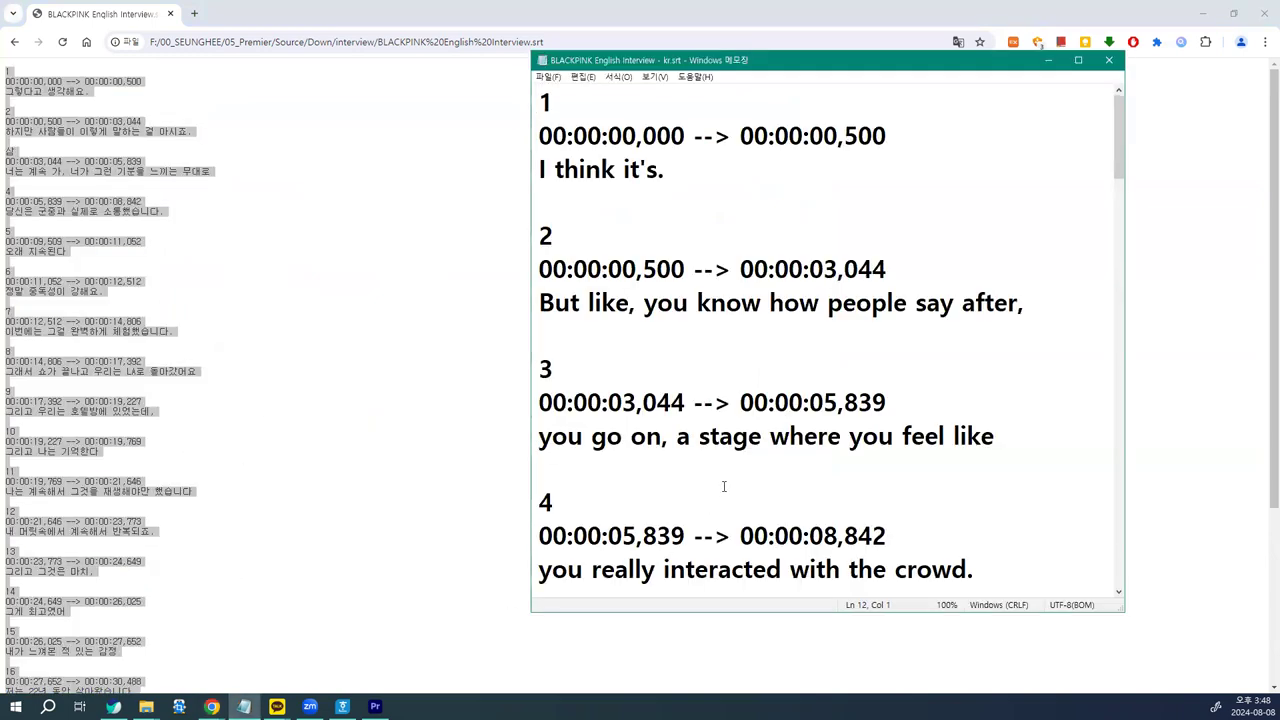
{"action": "key", "text": "ctrl+a"}
{"action": "type", "text": "1 00:00:00,000 --> 00:00:00,500 그렇다고 생각해요.  2 00:00:00,500 --> 00:00:03,044 하지만 사람들이 이렇게 말하는 걸 아시죠.  3 00:00:03,044 --> 00:00:05,839 너는 계속 가. 너가 그런 기분을 느끼는 무대로  4 00:00:05,839 --> 00:00:08,842 당신은 군중과 실제로 소통했습니다.  5 00:00:09,509 --> 00:00:11,052 오래 지속된다  6 00:00:11,052 --> 00:00:12,512 정말 중독성이 강해요.  7 00:00:12,512 --> 00:00:14,806 이번에는 그걸 완벽하게 체험했습니다.  8 00:00:14,806 --> 00:00:17,392 그래서 쇼가 끝나고 우리는 LA로 돌아갔어요  9 00:00:17,392 --> 00:00:19,227 그리고 우리는 호텔방에 있었는데,  10 00:00:19,227 --> 00:00:19,769 그리고 나는 기억한다  11 00:00:19,769 --> 00:00:21,646 나는 계속해서 그것을 재생해야만 했습니다  12 00:00:21,646 --> 00:00:23,773 내 머릿속에서 계속해서 반복되죠.  13 00:00:23,773 --> 00:00:24,649 그리고 그것은 마치,  14 00:00:24,649 --> 00:00:26,025 그게 최고였어  15 00:00:26,025 --> 00:00:27,652 내가 느껴본 적 있는 감정  16 00:00:27,652 --> 00:00:30,488 저는 22년 동안 살아왔습니다.  17 00:00:30,488 --> 00:00:32,532 정말, 정말 초현실적이에요.  18 00:00:32,532 --> 00:00:36,745 정말, 인생이 바뀌는 일이에요.  19 00:00:36,786 --> 00:00:38,830 저는 그 경험 전부를 정말 좋아했습니다.  20 00:00:38,830 --> 00:00:39,998 정말 아름다워요.  21 00:00:39,998 --> 00:00:42,041 그리고 모두가 정말 놀랍습니다.  22 00:00:42,041 --> 00:00:43,084 군중 속의 모든 사람."}
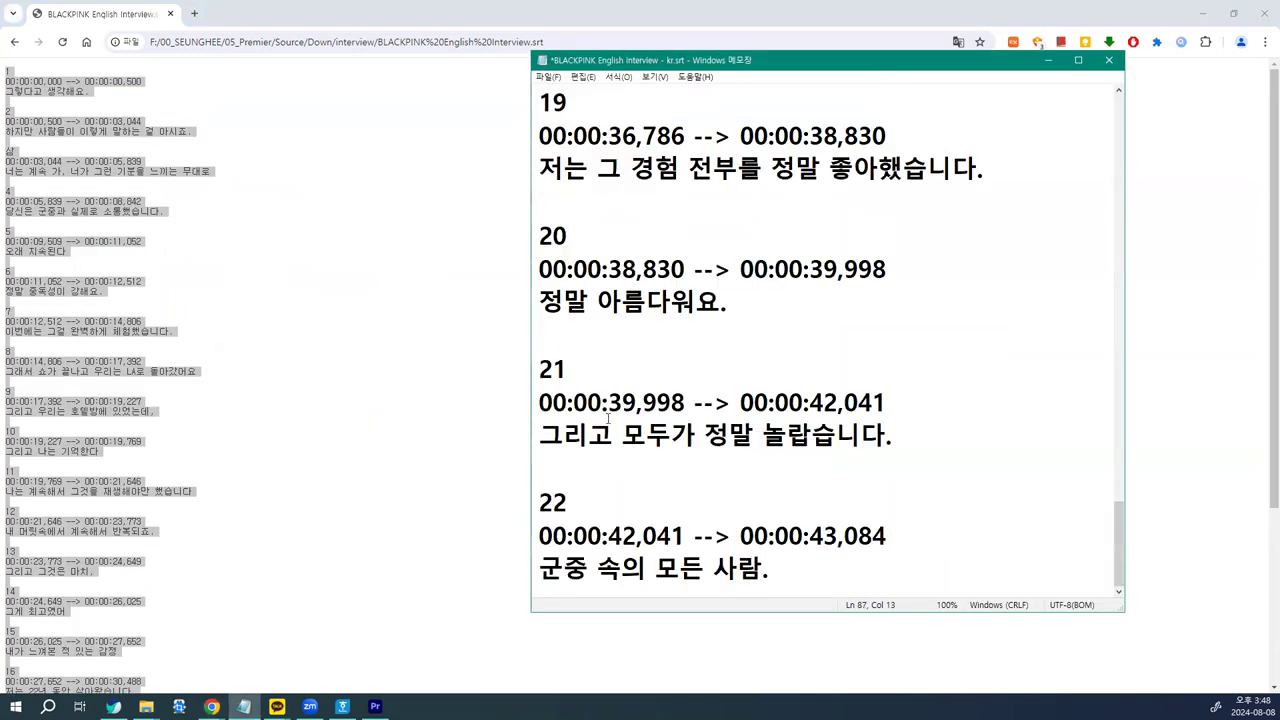
Step: Save the Korean subtitle file and close Notepad
{"action": "scroll", "coordinate": [724, 487], "scroll_direction": "up", "scroll_amount": 17}
{"action": "scroll", "coordinate": [641, 237], "scroll_direction": "up", "scroll_amount": 7}
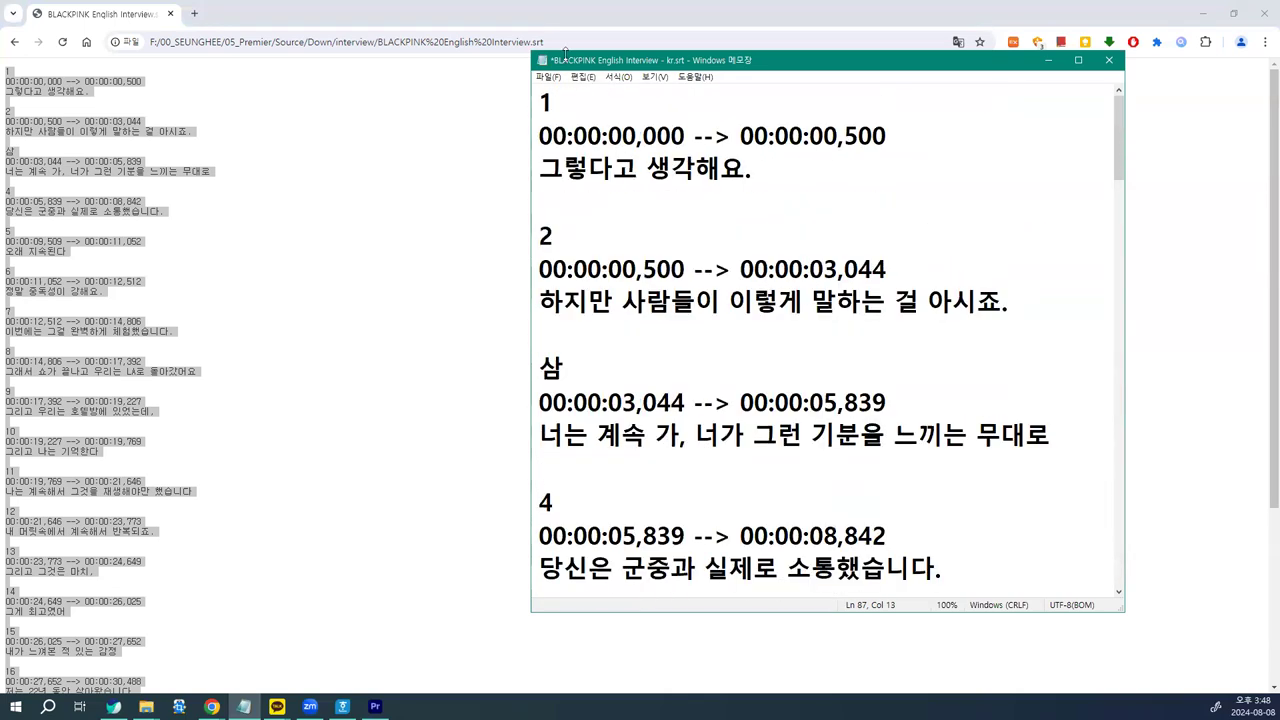
{"action": "left_click", "coordinate": [548, 77]}
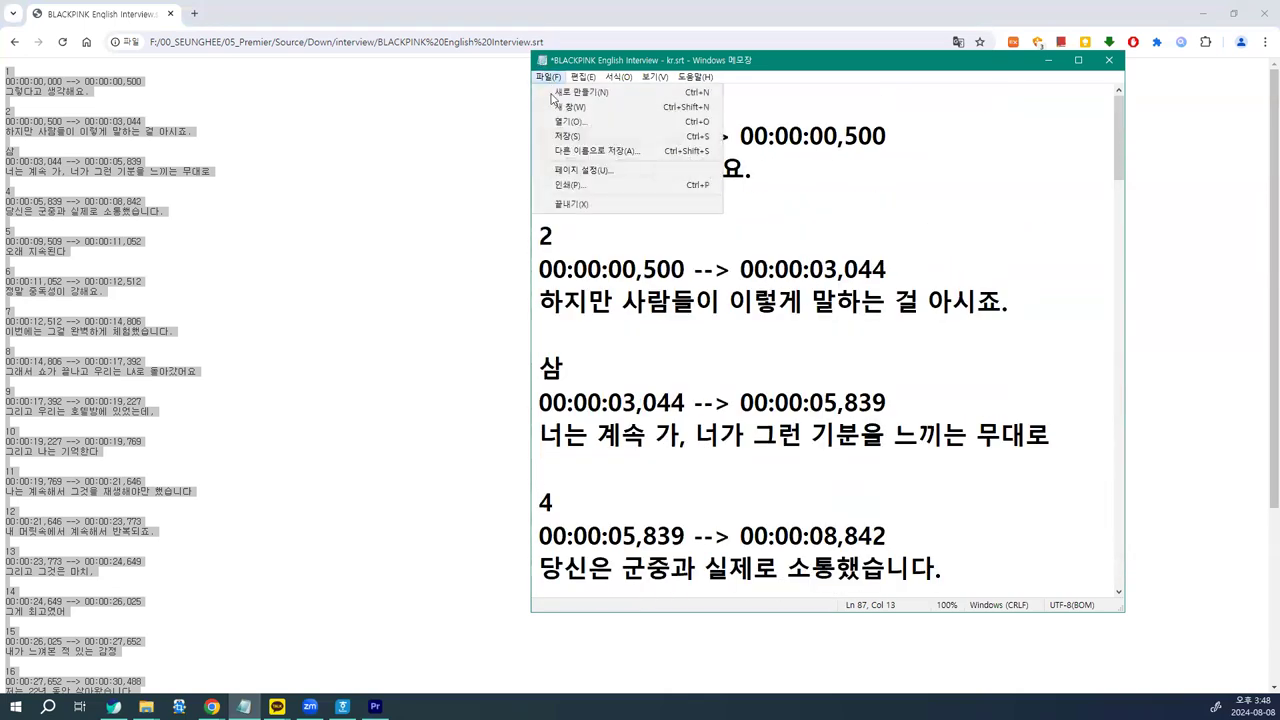
{"action": "left_click", "coordinate": [579, 137]}
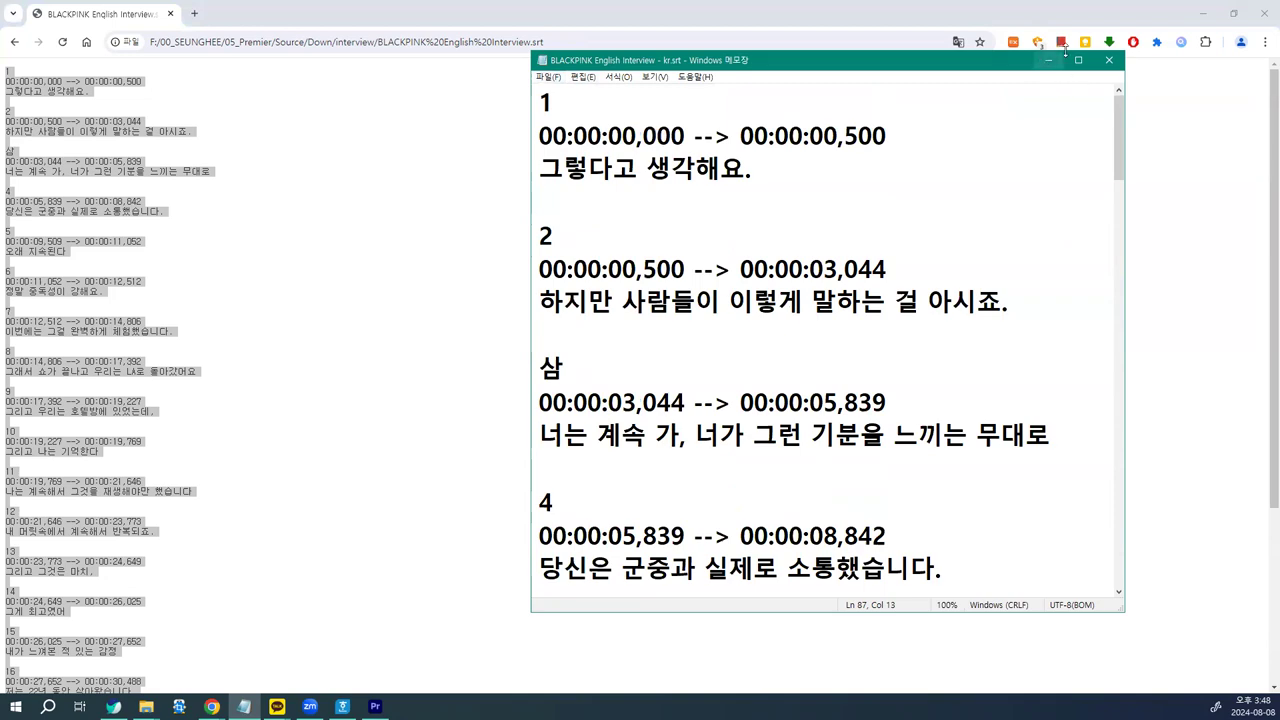
{"action": "left_click", "coordinate": [1109, 60]}
{"action": "left_click", "coordinate": [1203, 13]}
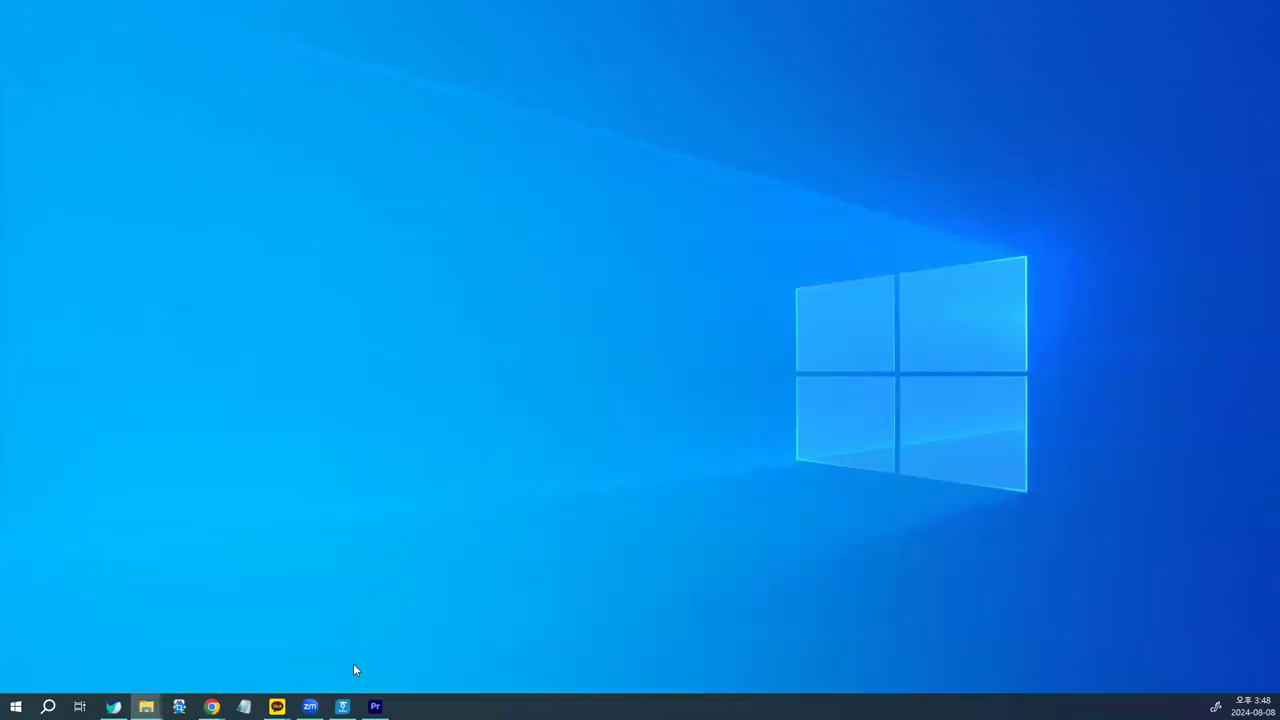
Step: Return to Premiere Pro and widen the Project panel's Name column so BLACKPINK English Interview - kr.srt reads in full
{"action": "left_click", "coordinate": [375, 706]}
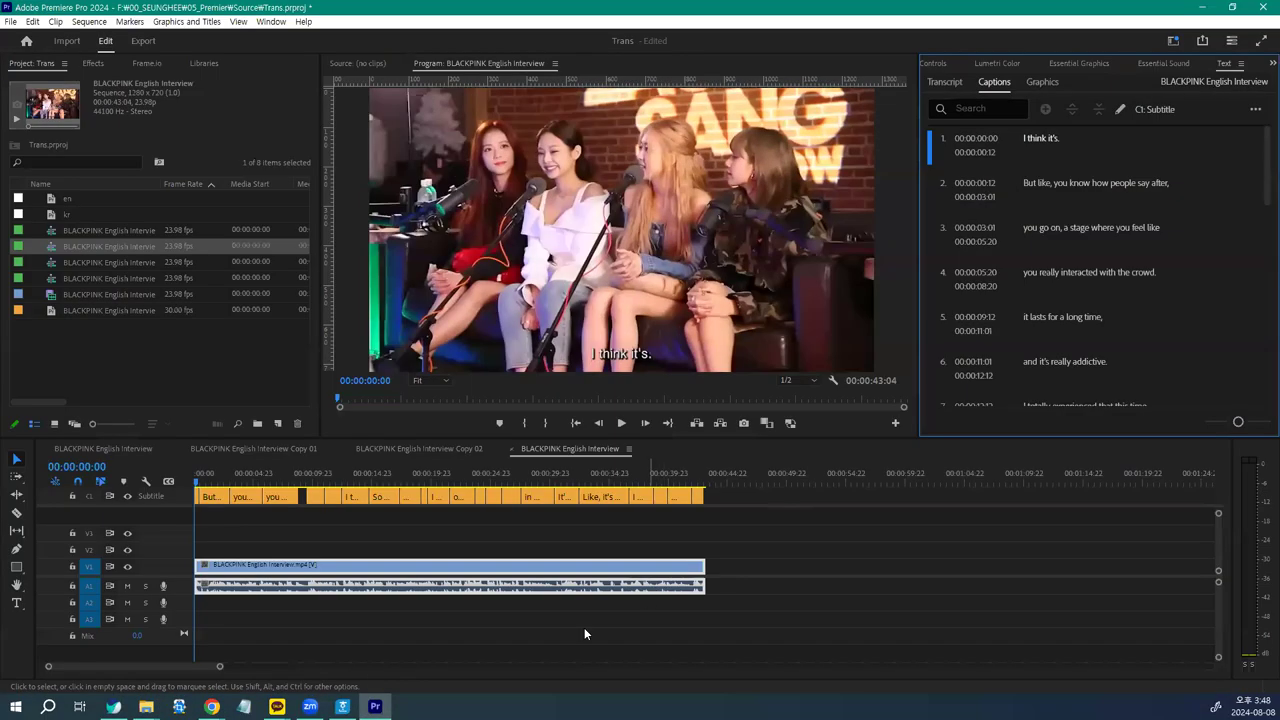
{"action": "left_click", "coordinate": [393, 566]}
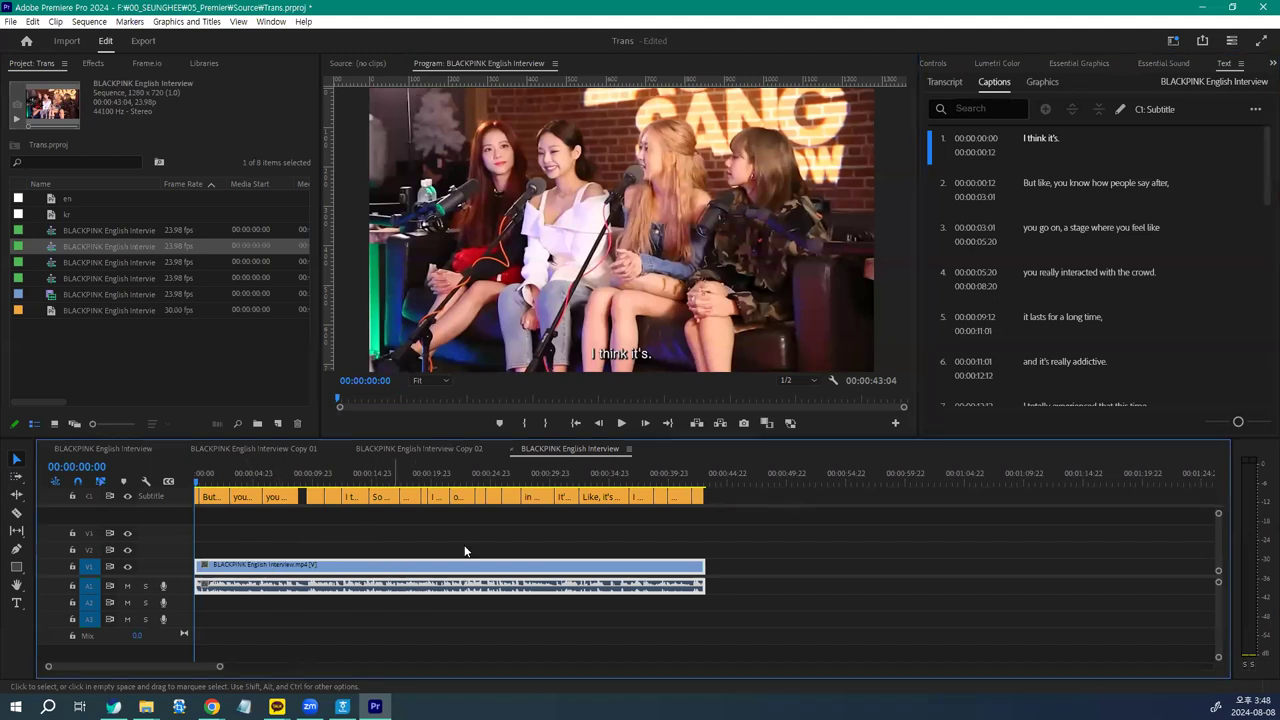
{"action": "left_click", "coordinate": [944, 82]}
{"action": "left_click", "coordinate": [993, 82]}
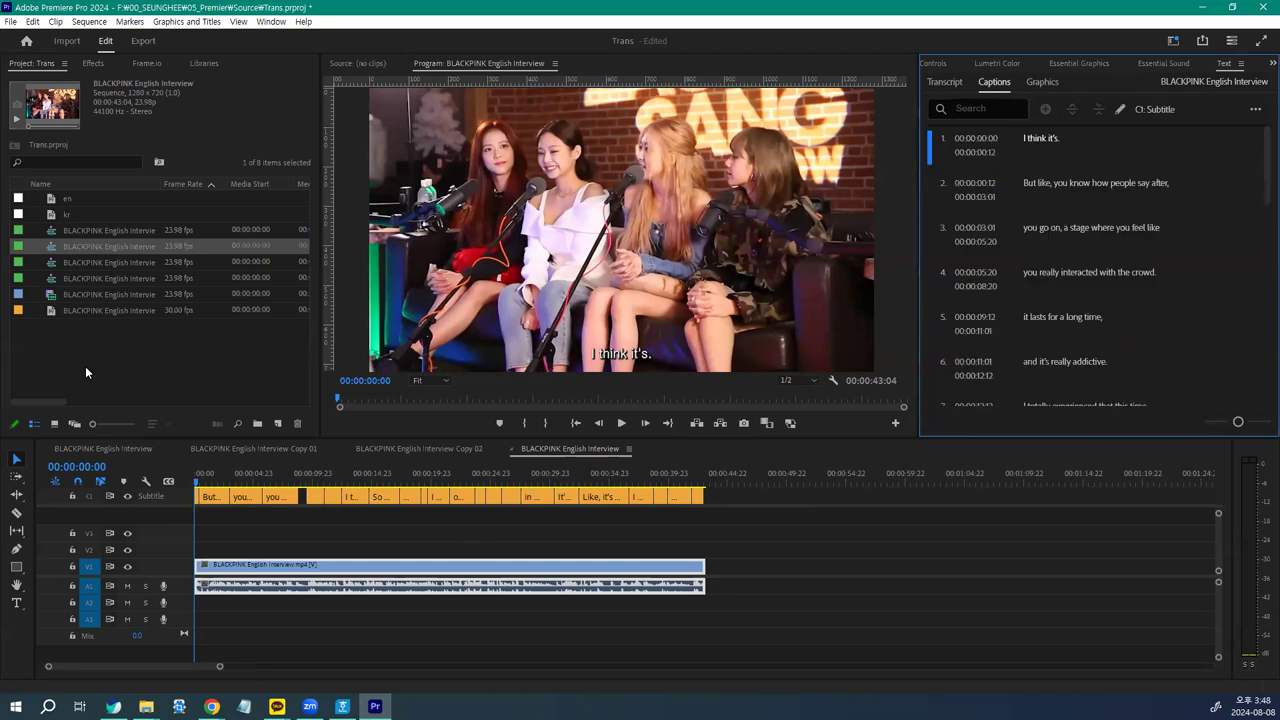
{"action": "left_click", "coordinate": [152, 367]}
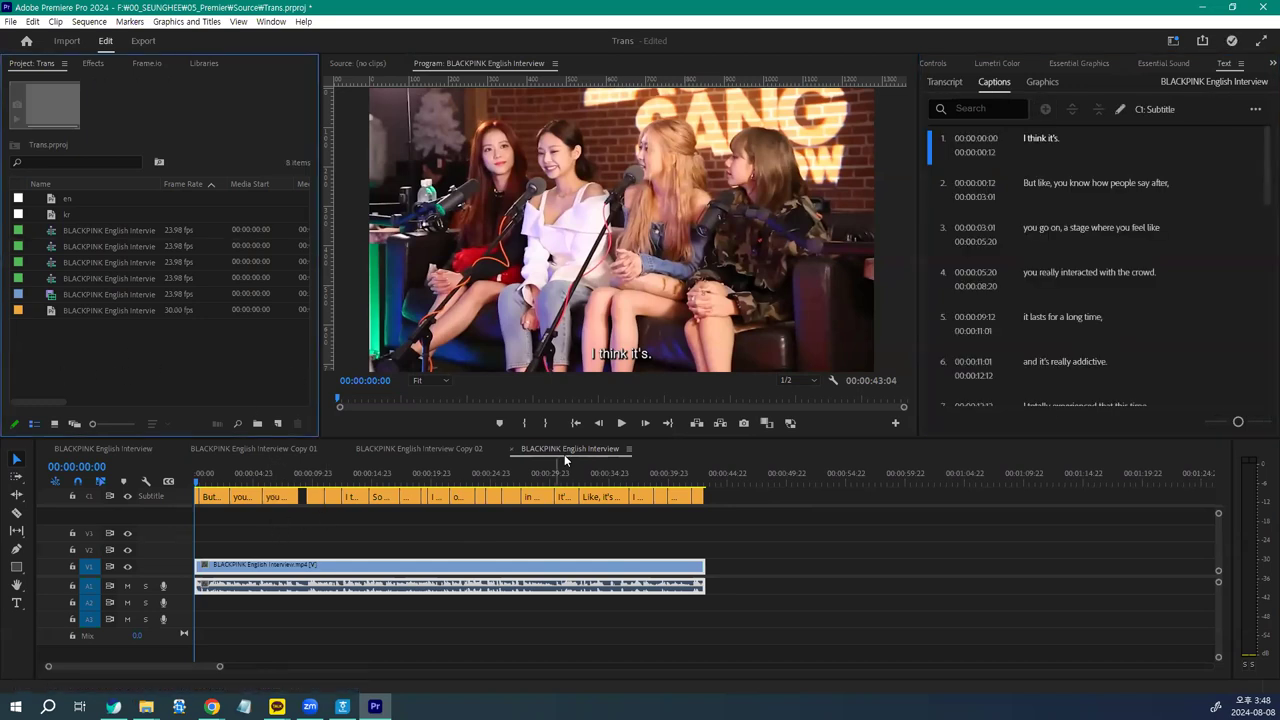
{"action": "left_click", "coordinate": [603, 460]}
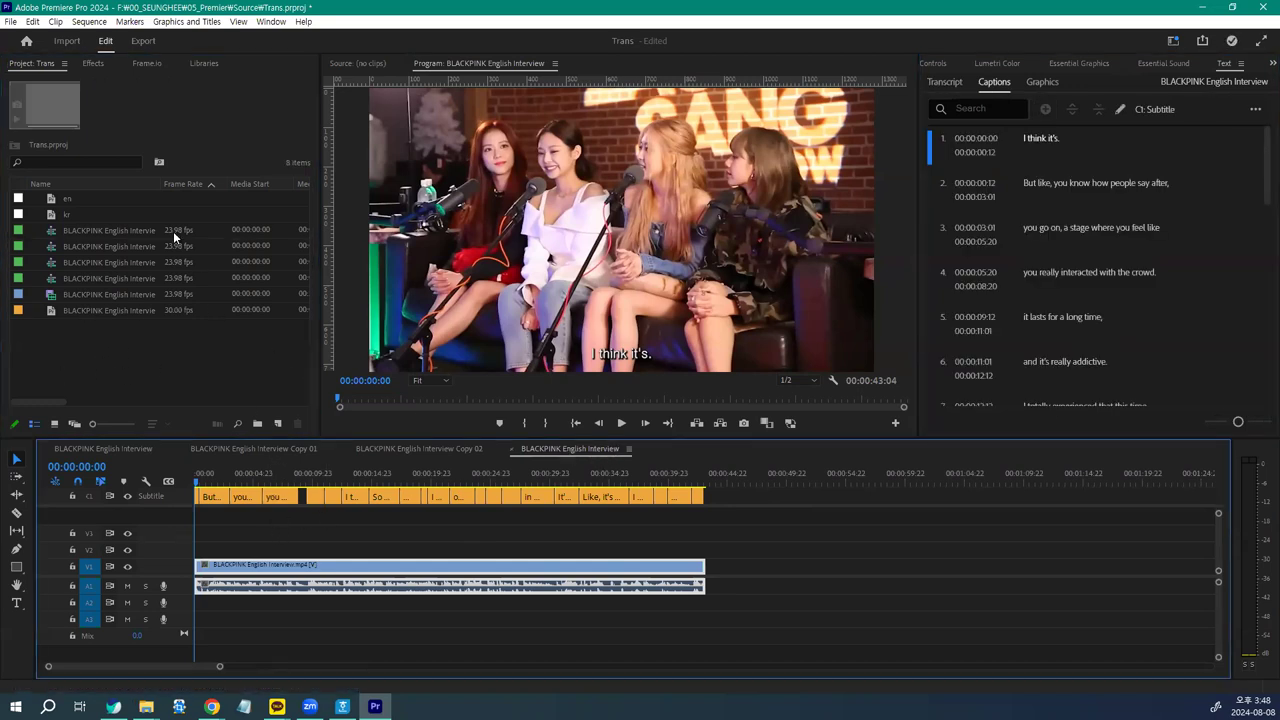
{"action": "left_click_drag", "start_coordinate": [160, 184], "coordinate": [236, 184]}
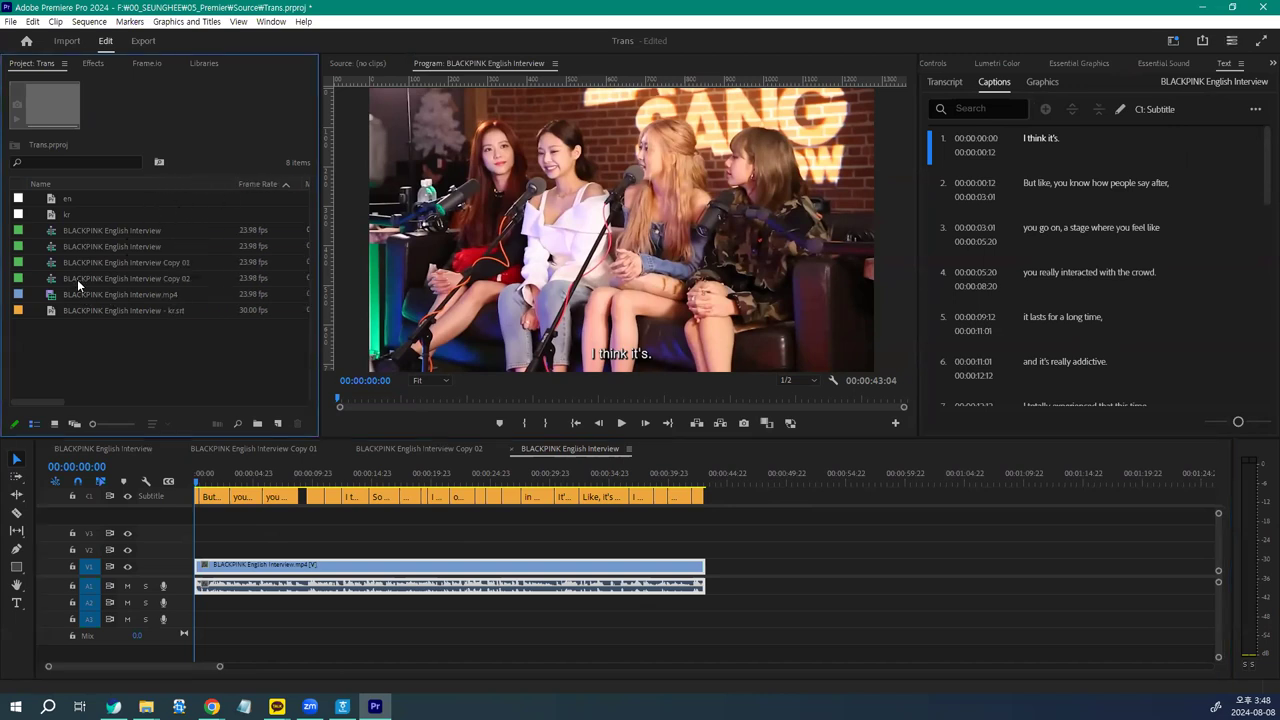
Step: Duplicate the second BLACKPINK English Interview sequence as Copy 03 and open the copy in the timeline
{"action": "left_click", "coordinate": [87, 231]}
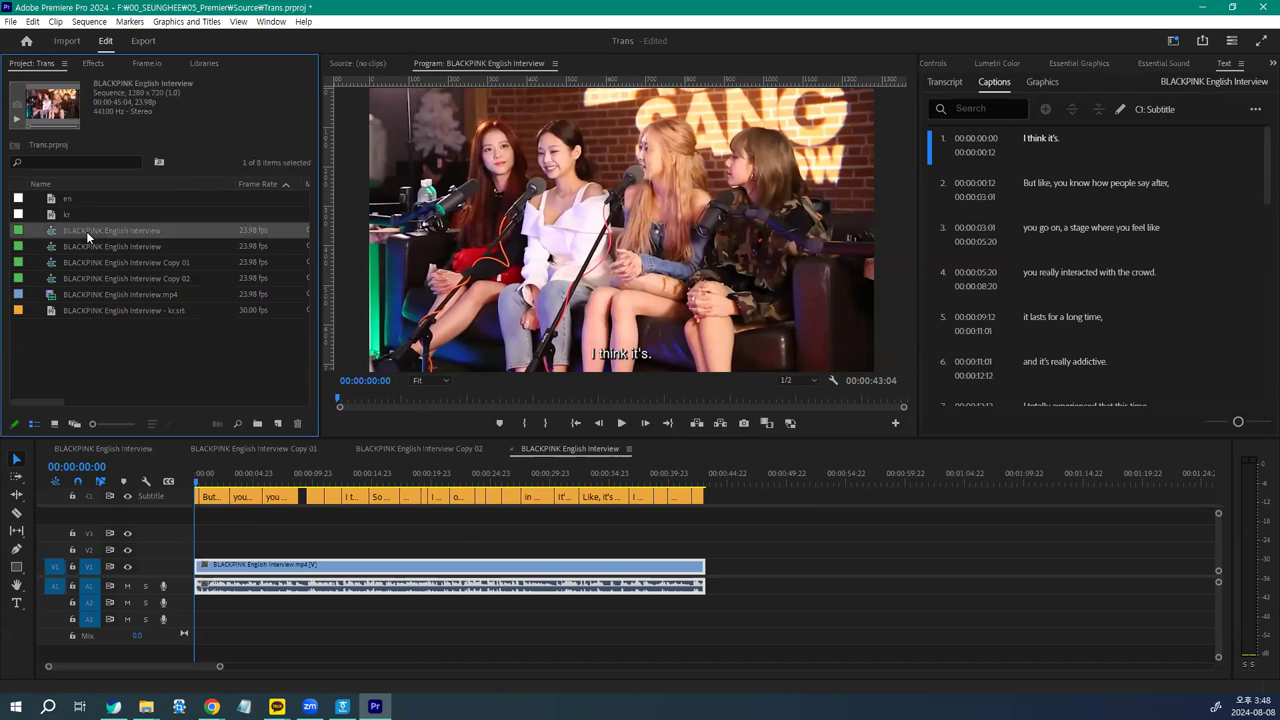
{"action": "double_click", "coordinate": [53, 231]}
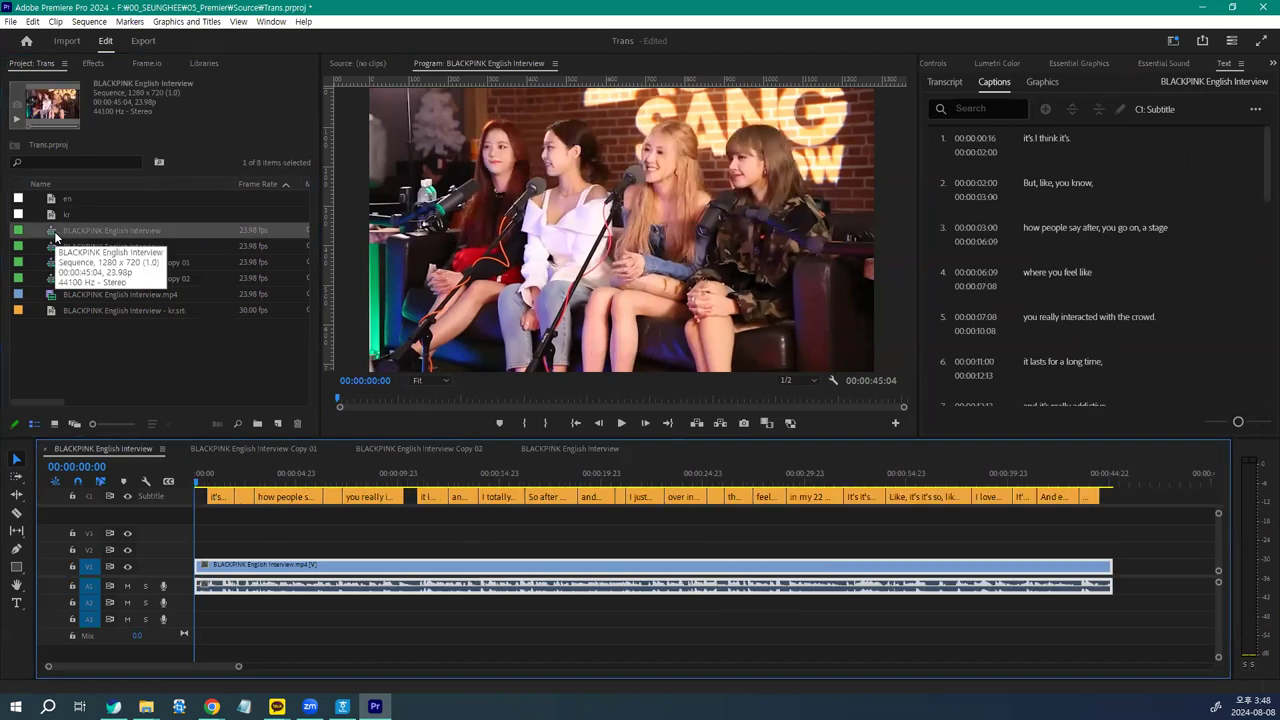
{"action": "left_click", "coordinate": [168, 346]}
{"action": "left_click", "coordinate": [92, 278]}
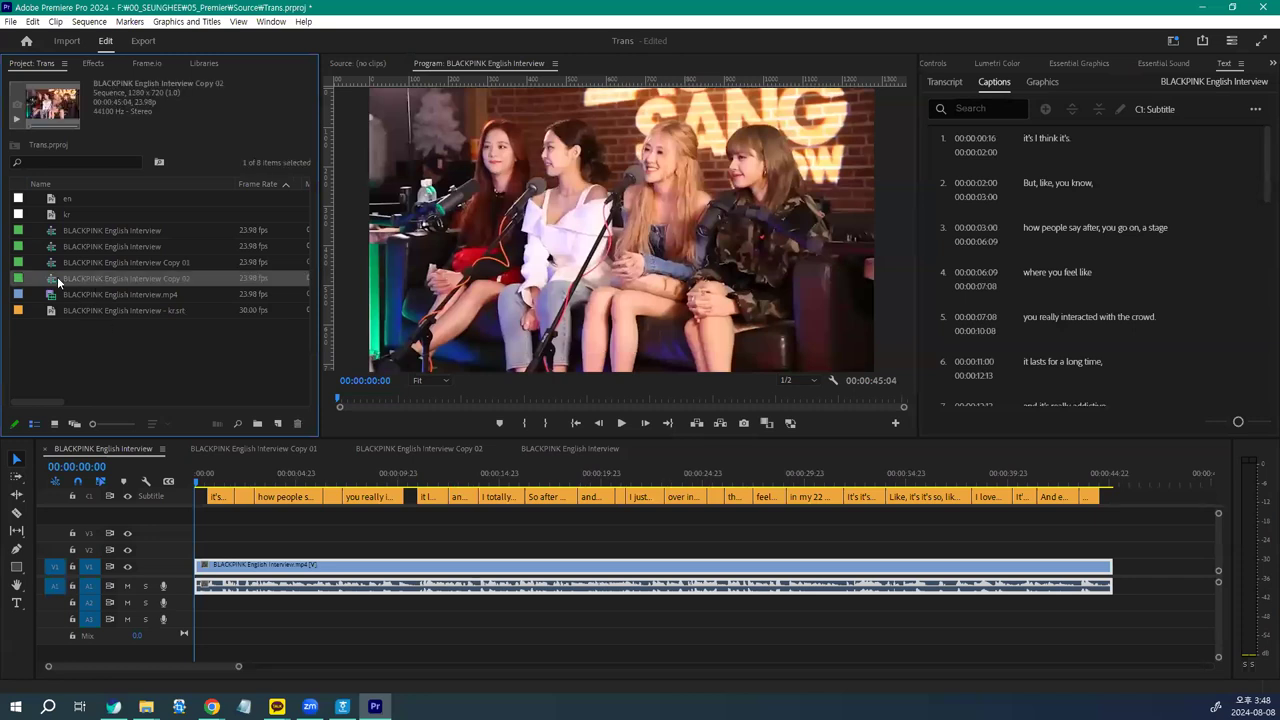
{"action": "left_click", "coordinate": [53, 247]}
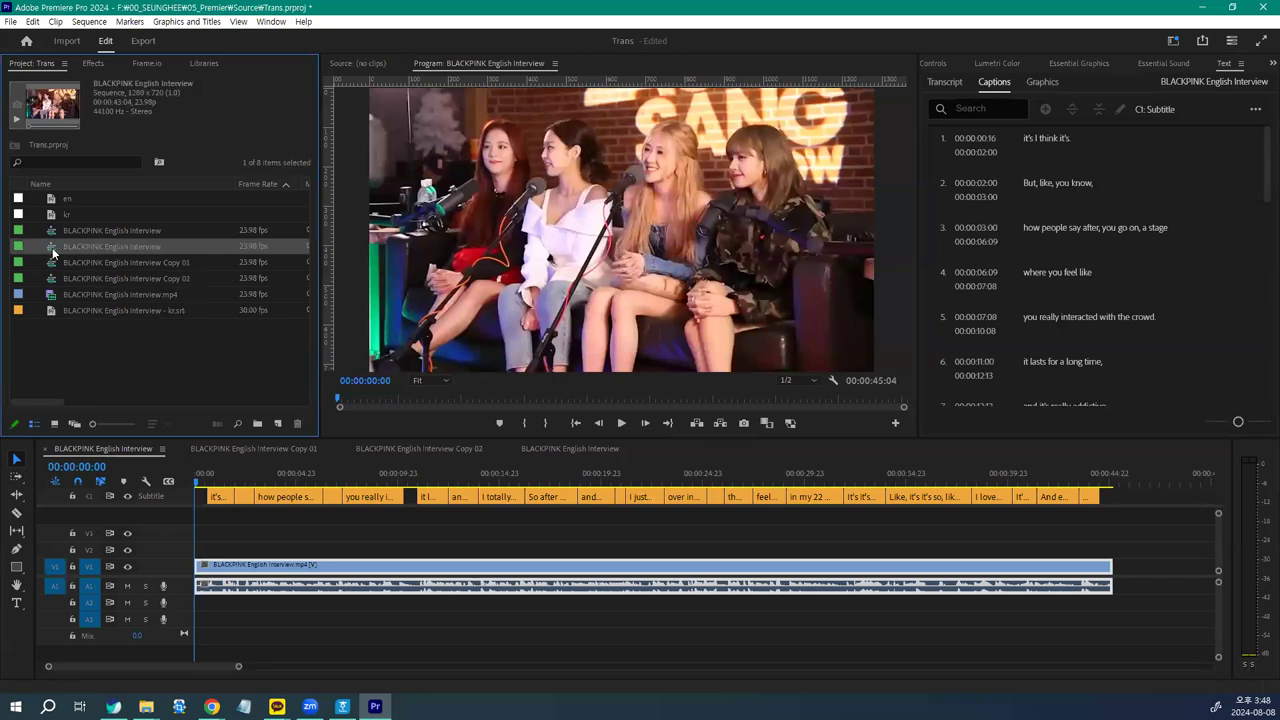
{"action": "double_click", "coordinate": [52, 247]}
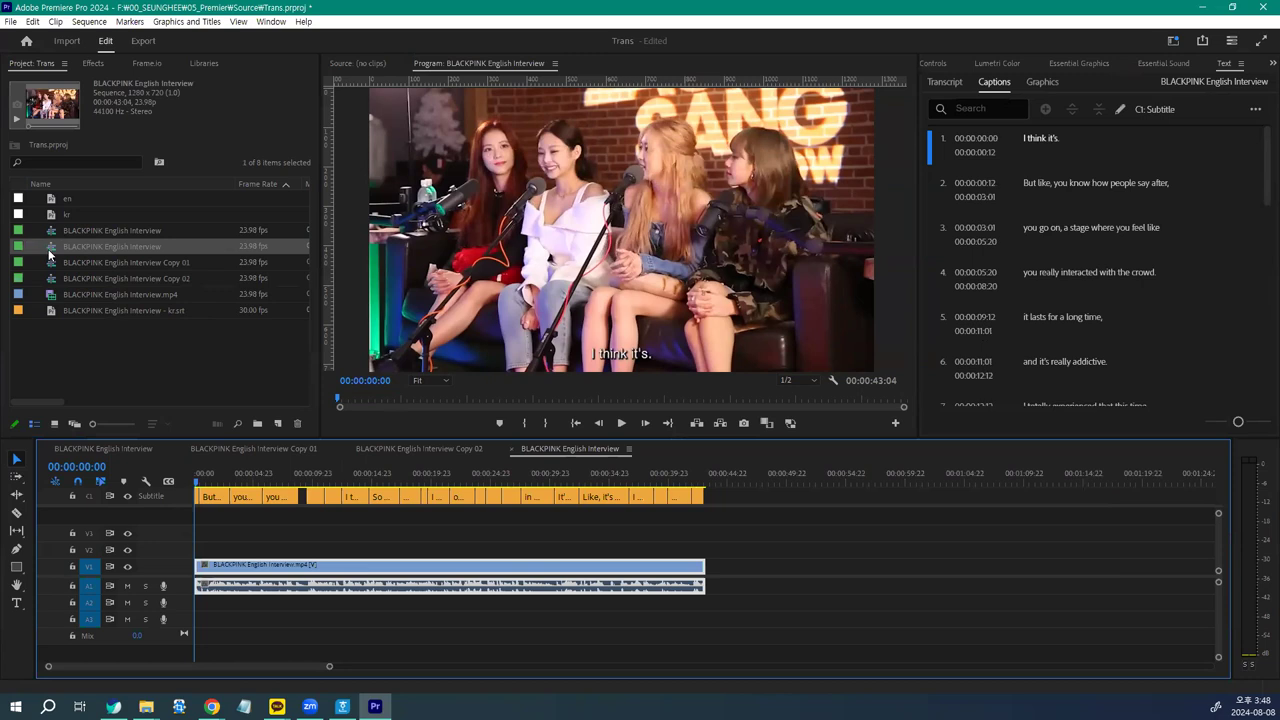
{"action": "right_click", "coordinate": [52, 249]}
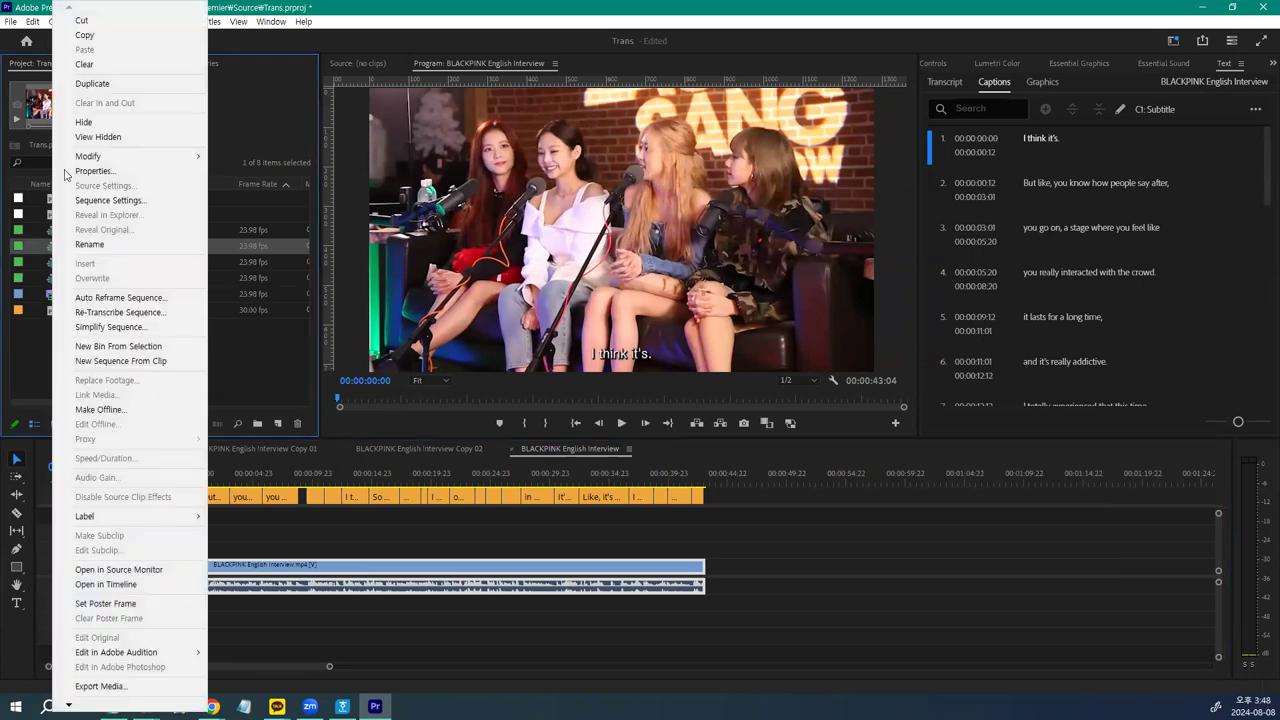
{"action": "left_click", "coordinate": [96, 84]}
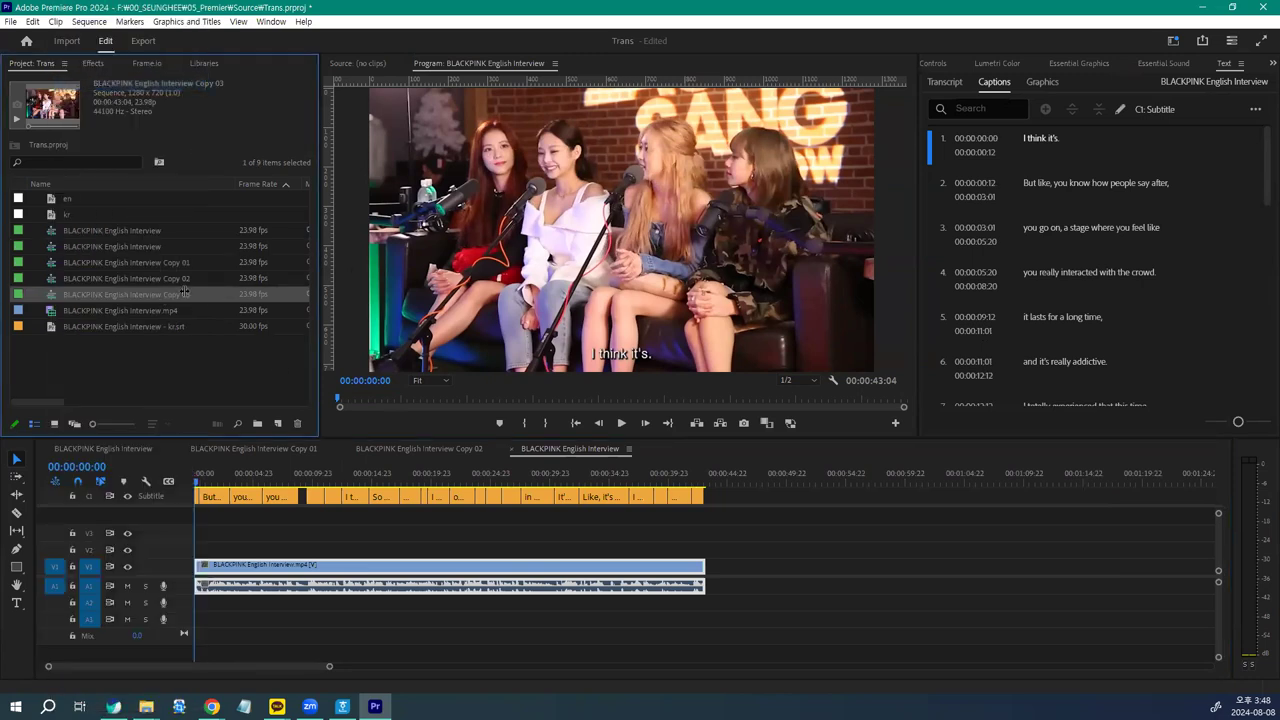
{"action": "double_click", "coordinate": [110, 294]}
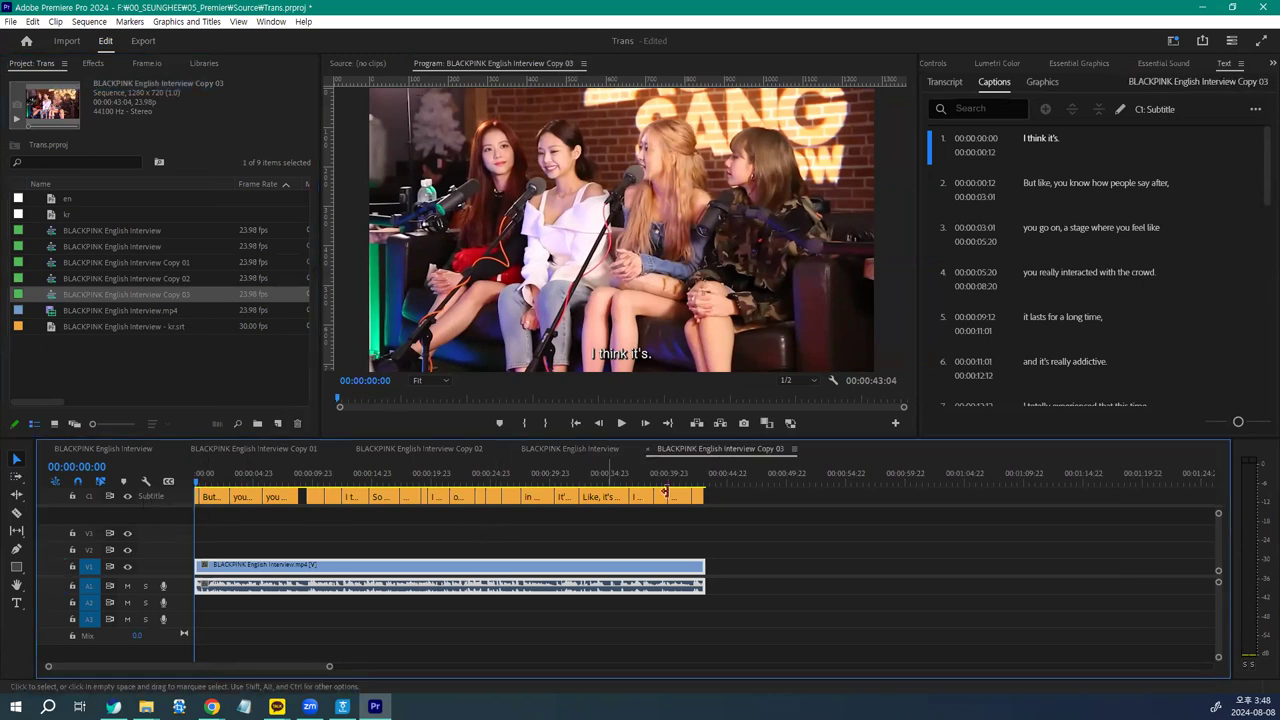
Step: Delete all English caption clips in Copy 03, then delete the empty Subtitle track
{"action": "left_click_drag", "start_coordinate": [724, 491], "coordinate": [168, 516]}
{"action": "key", "text": "Delete"}
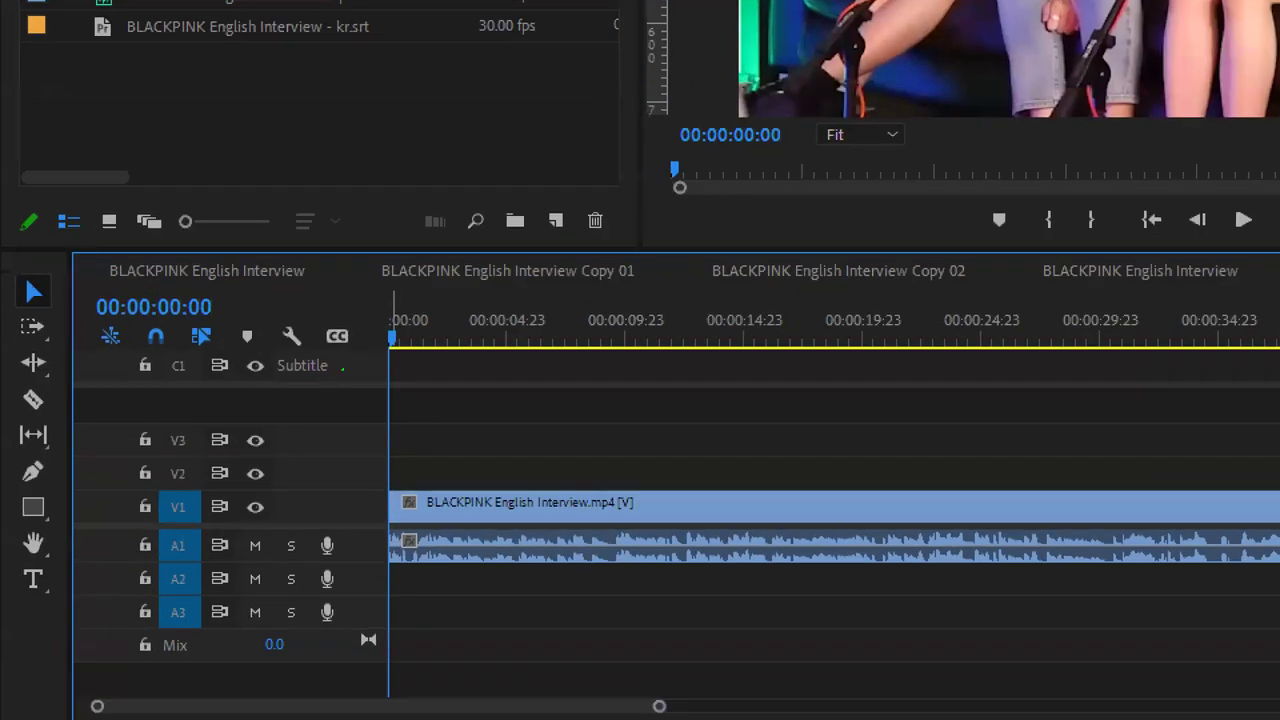
{"action": "left_click_drag", "start_coordinate": [175, 499], "coordinate": [166, 503]}
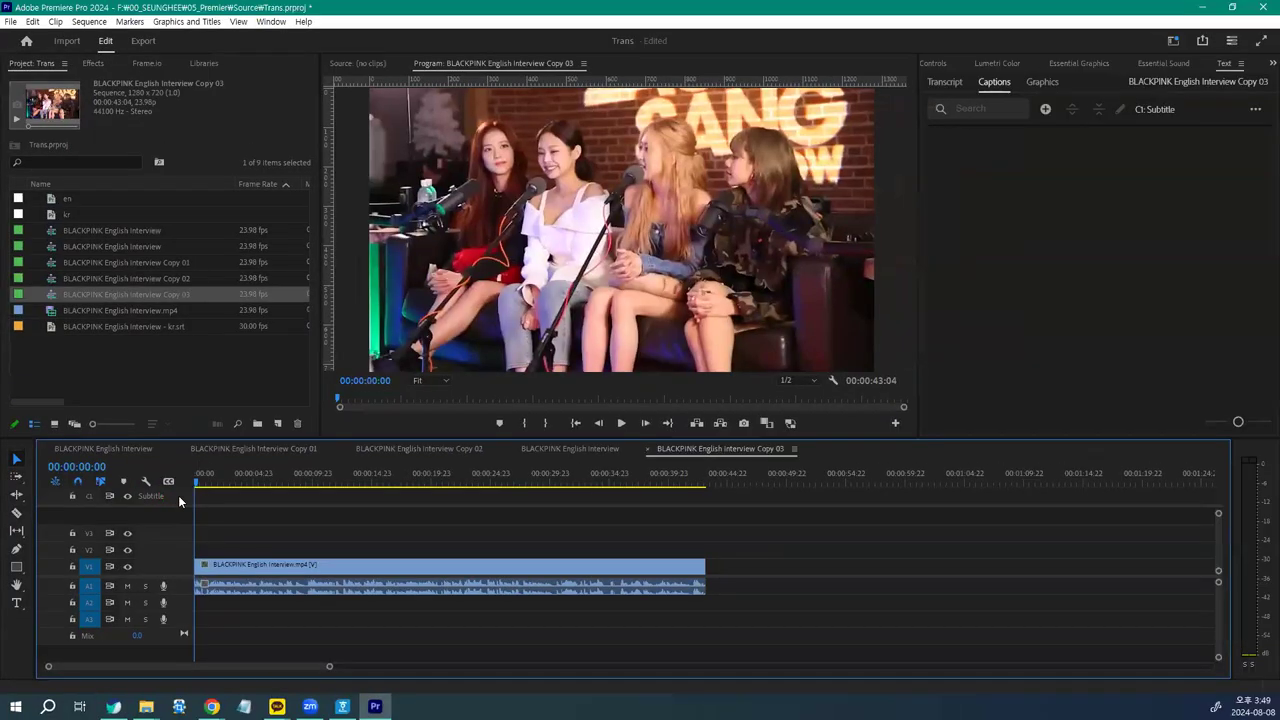
{"action": "right_click", "coordinate": [358, 367]}
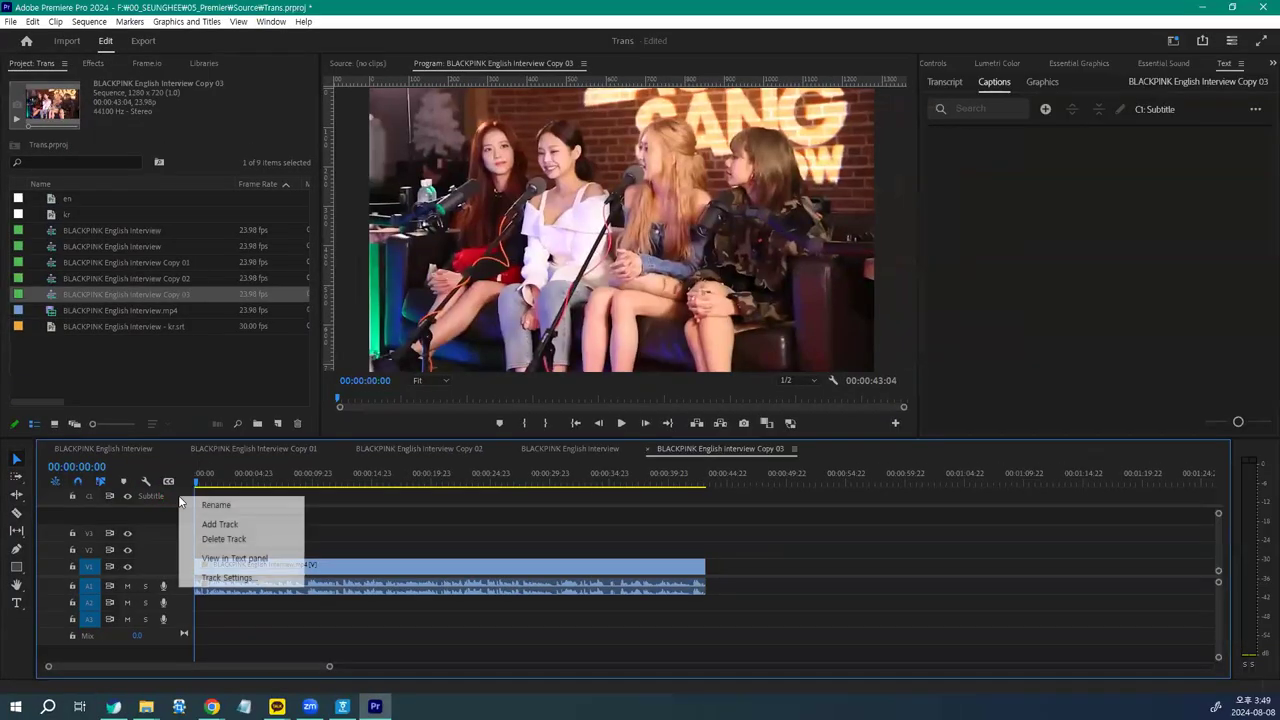
{"action": "left_click", "coordinate": [224, 539]}
{"action": "left_click", "coordinate": [244, 566]}
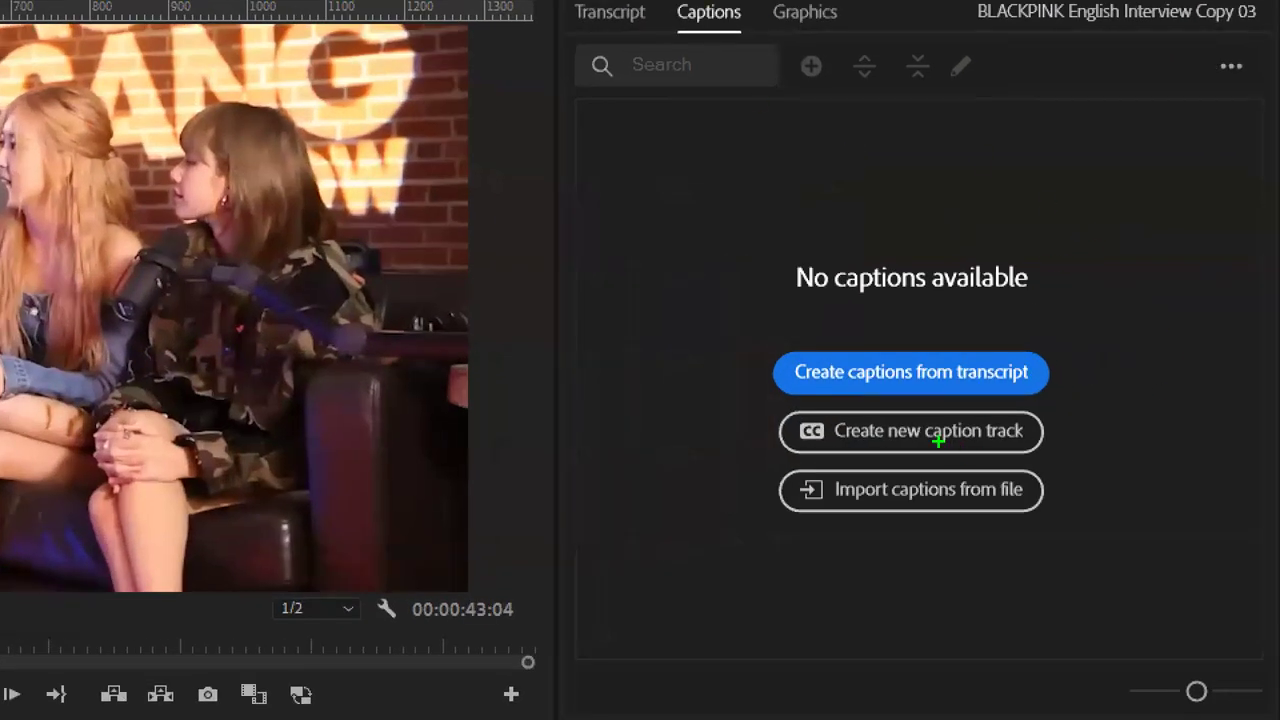
Step: Import BLACKPINK English Interview - kr.srt as a new Korean subtitle track with default settings
{"action": "mouse_move", "coordinate": [930, 490]}
{"action": "left_mouse_down"}
{"action": "mouse_move", "coordinate": [842, 518]}
{"action": "mouse_move", "coordinate": [936, 495]}
{"action": "left_mouse_up"}
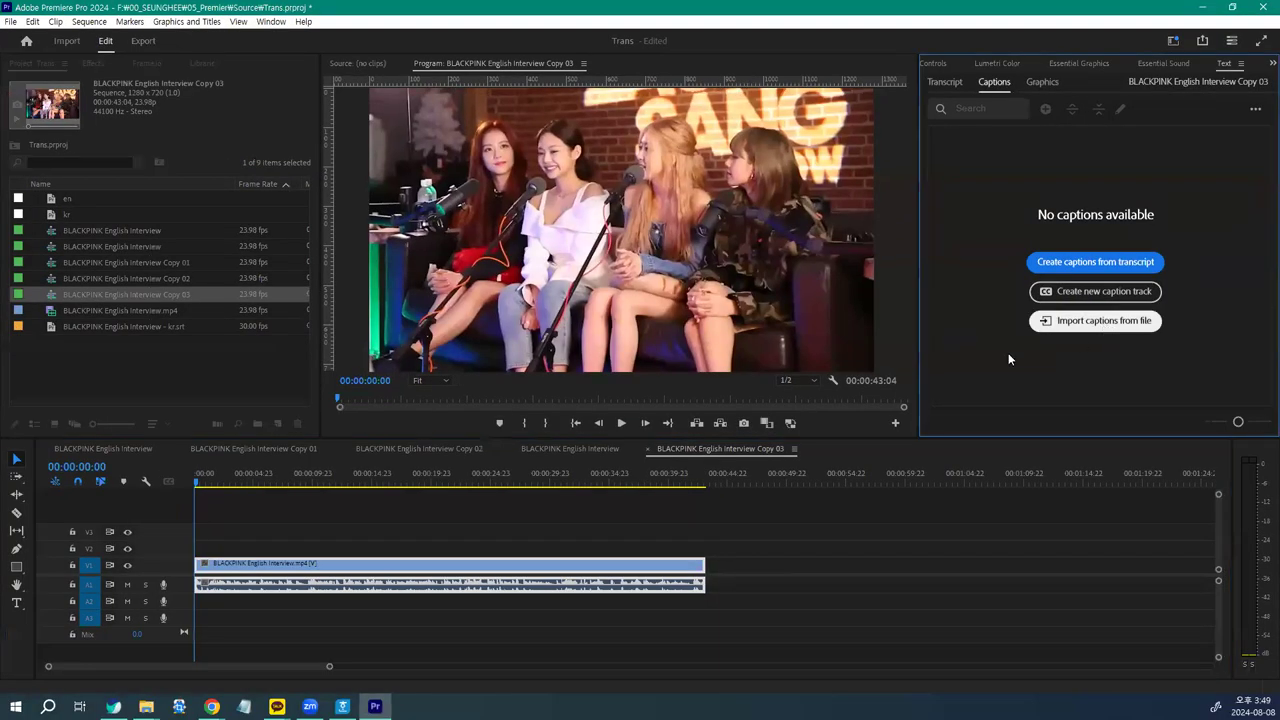
{"action": "left_click", "coordinate": [935, 491]}
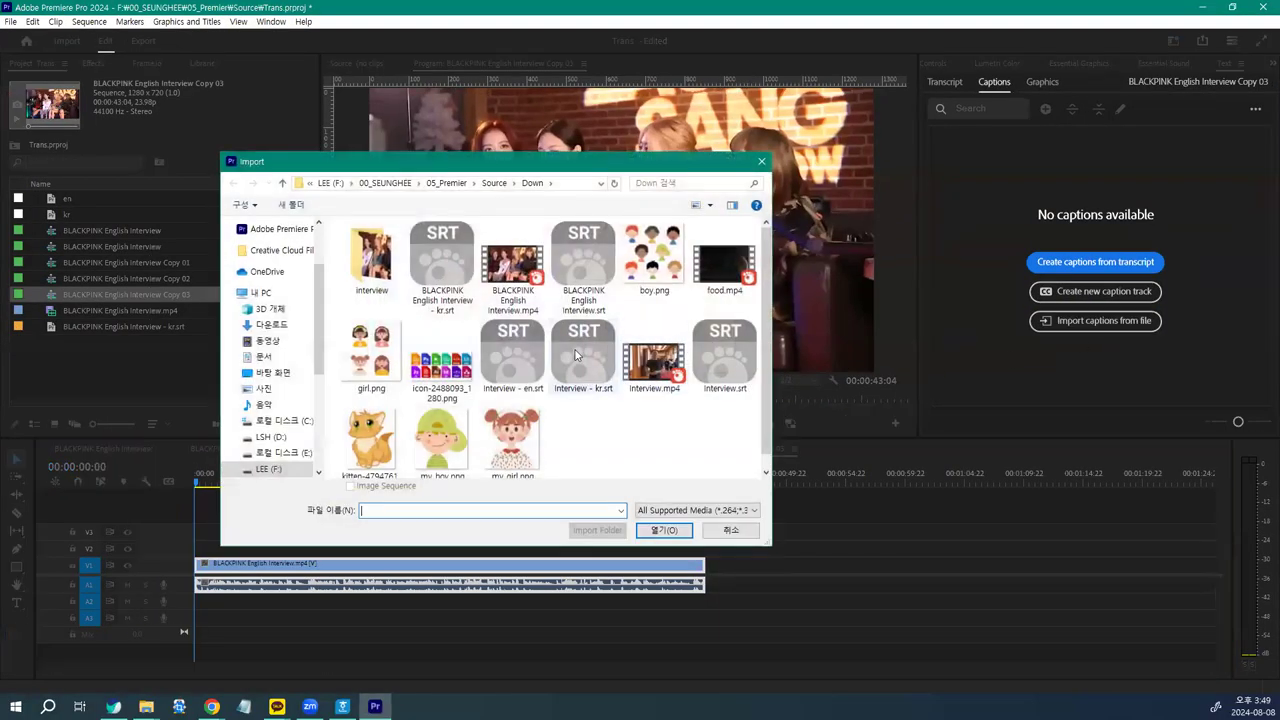
{"action": "key", "text": "shift+Tab"}
{"action": "key", "text": "Return"}
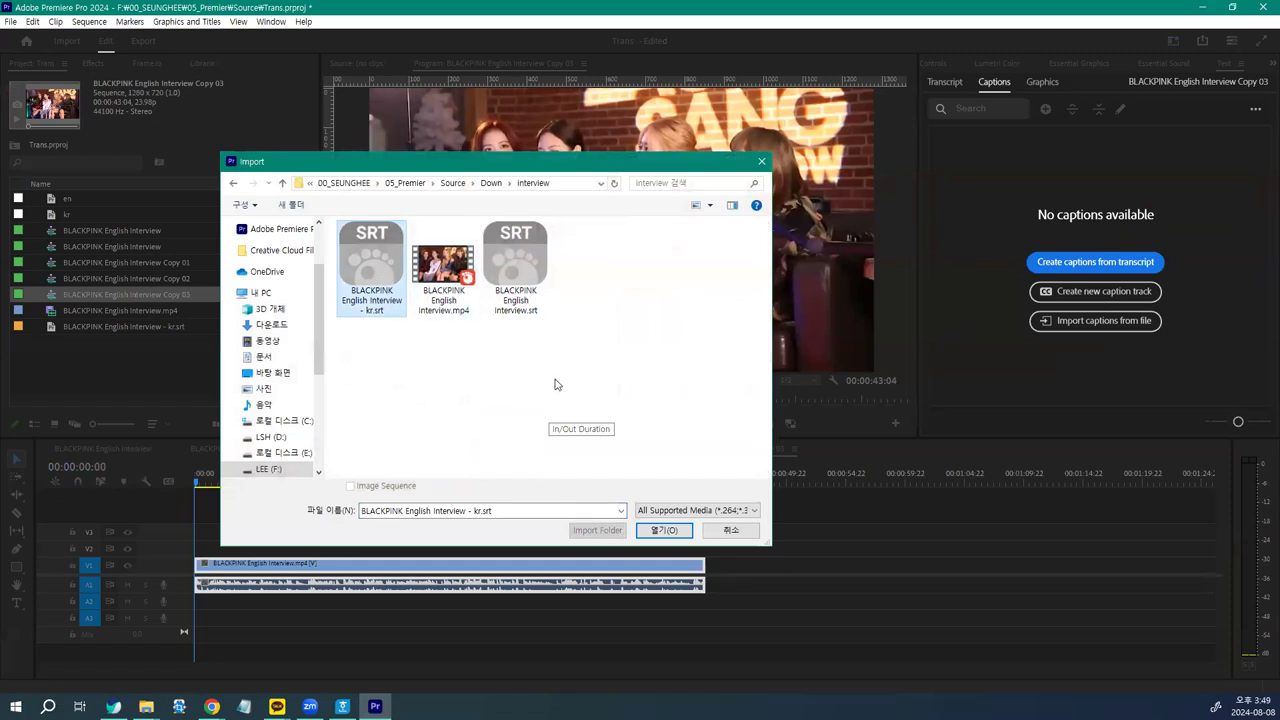
{"action": "left_click", "coordinate": [670, 535]}
{"action": "left_click", "coordinate": [617, 466]}
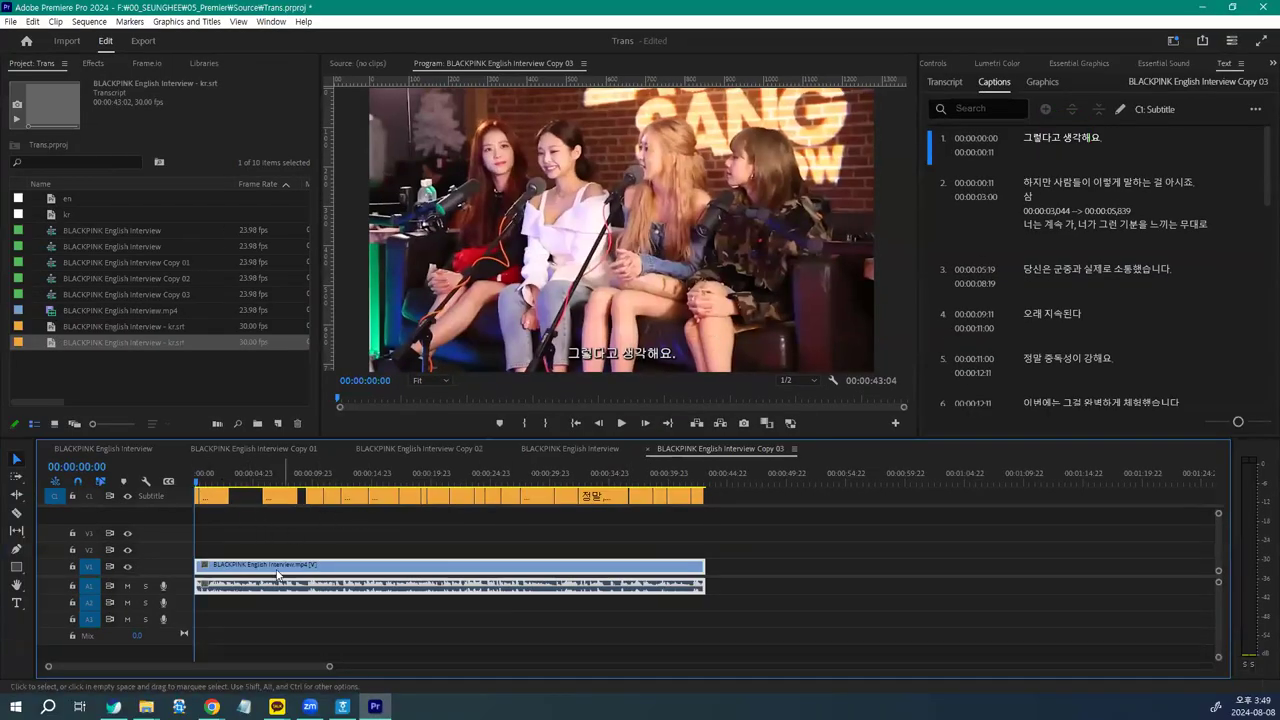
{"action": "key", "text": "space"}
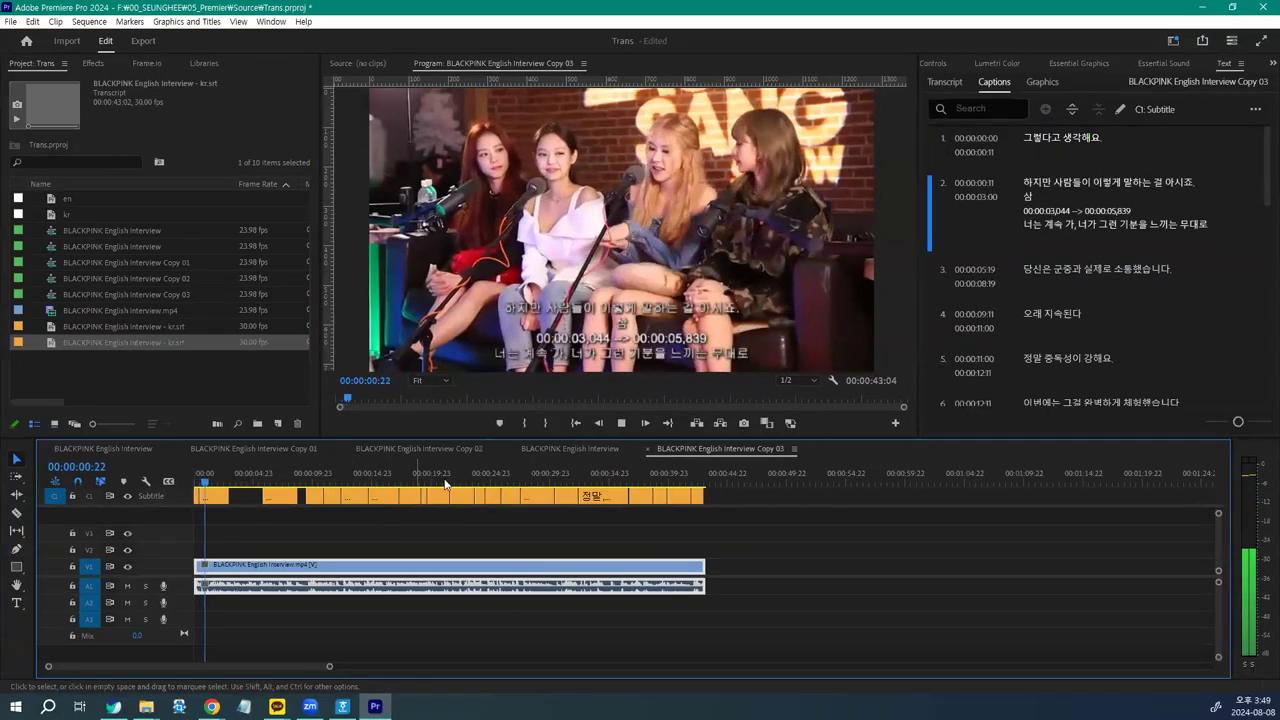
{"action": "key", "text": "space"}
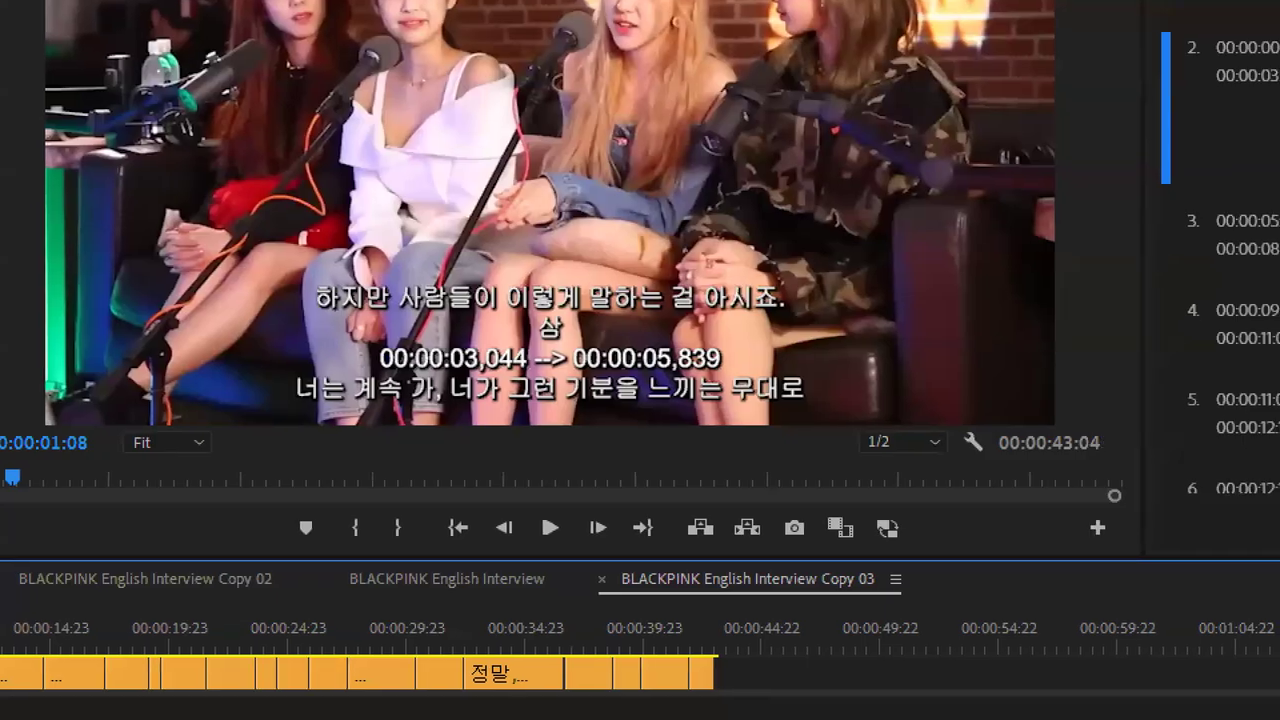
{"action": "mouse_move", "coordinate": [678, 363]}
{"action": "left_mouse_down"}
{"action": "mouse_move", "coordinate": [633, 368]}
{"action": "mouse_move", "coordinate": [668, 356]}
{"action": "left_mouse_up"}
{"action": "left_click", "coordinate": [1072, 209]}
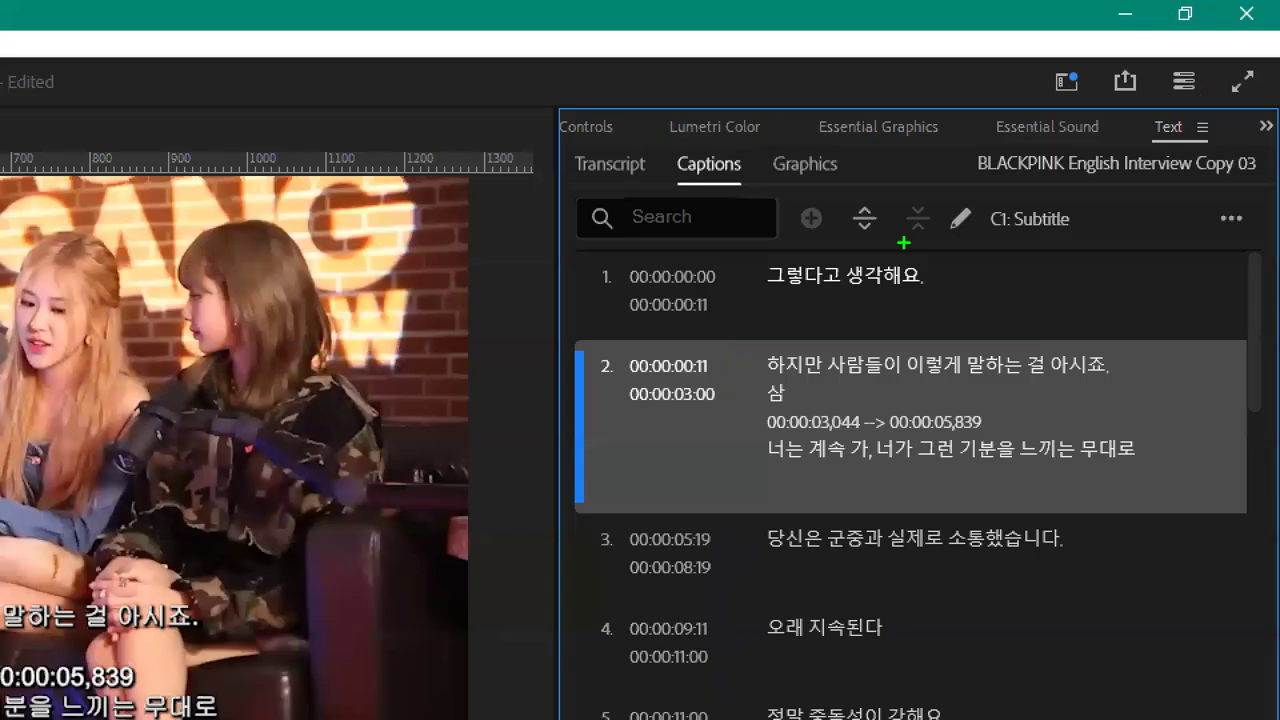
Step: Split caption 2 in two and delete the stray lines after its first sentence
{"action": "left_click_drag", "start_coordinate": [889, 178], "coordinate": [893, 184]}
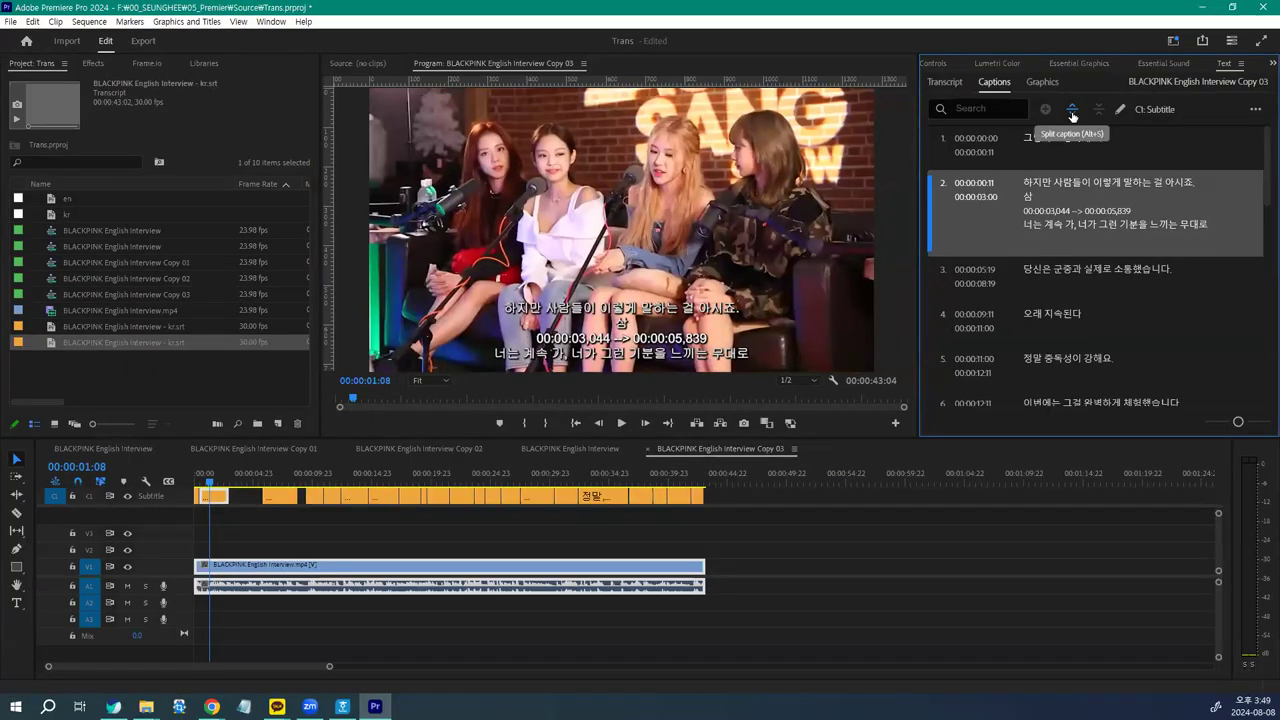
{"action": "left_click", "coordinate": [1072, 109]}
{"action": "double_click", "coordinate": [1072, 229]}
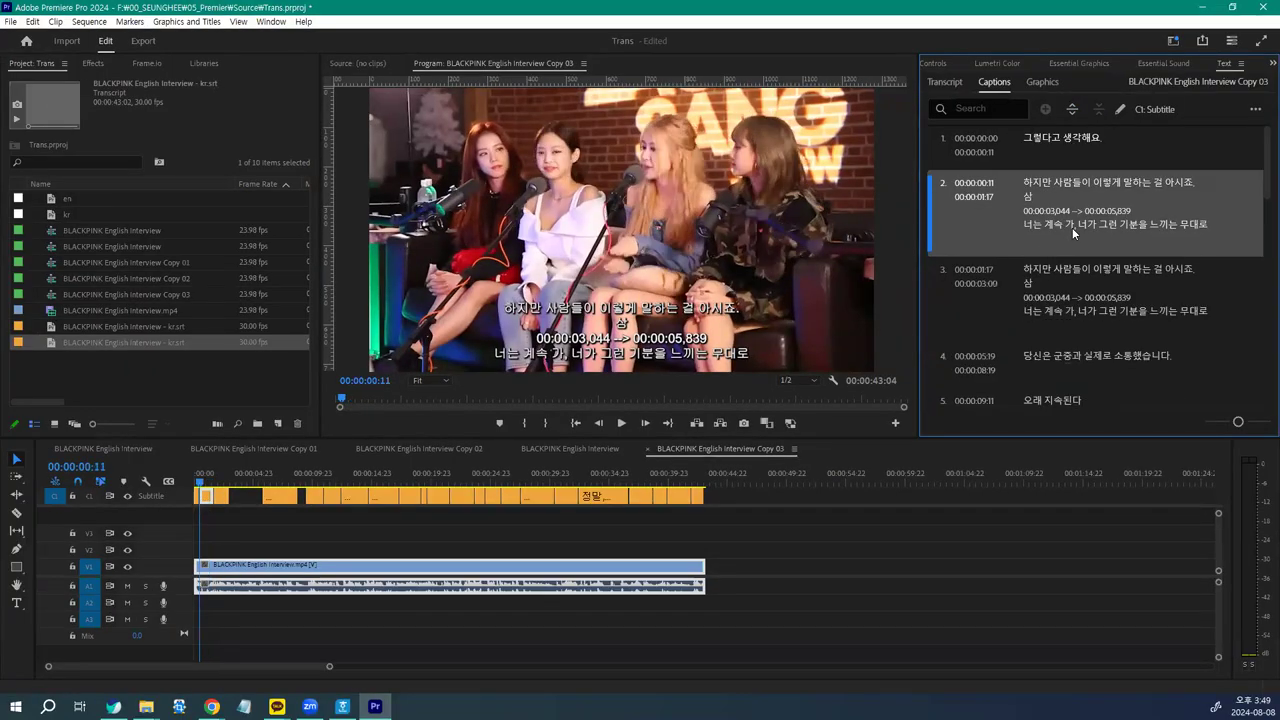
{"action": "key", "text": "End"}
{"action": "left_click_drag", "start_coordinate": [1193, 216], "coordinate": [1010, 197]}
{"action": "key", "text": "BackSpace"}
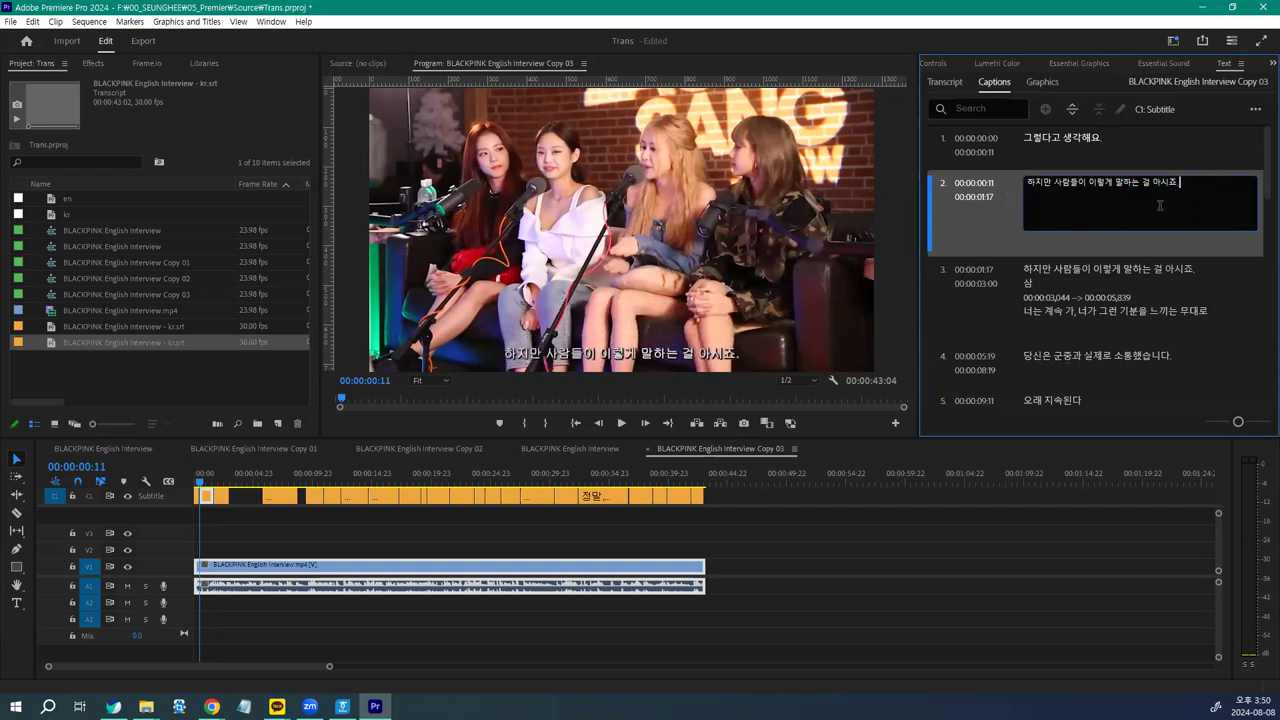
Step: Remove the duplicate sentence and timecode lines from caption 3, then play back to check both captions
{"action": "left_click", "coordinate": [1088, 288]}
{"action": "double_click", "coordinate": [1037, 226]}
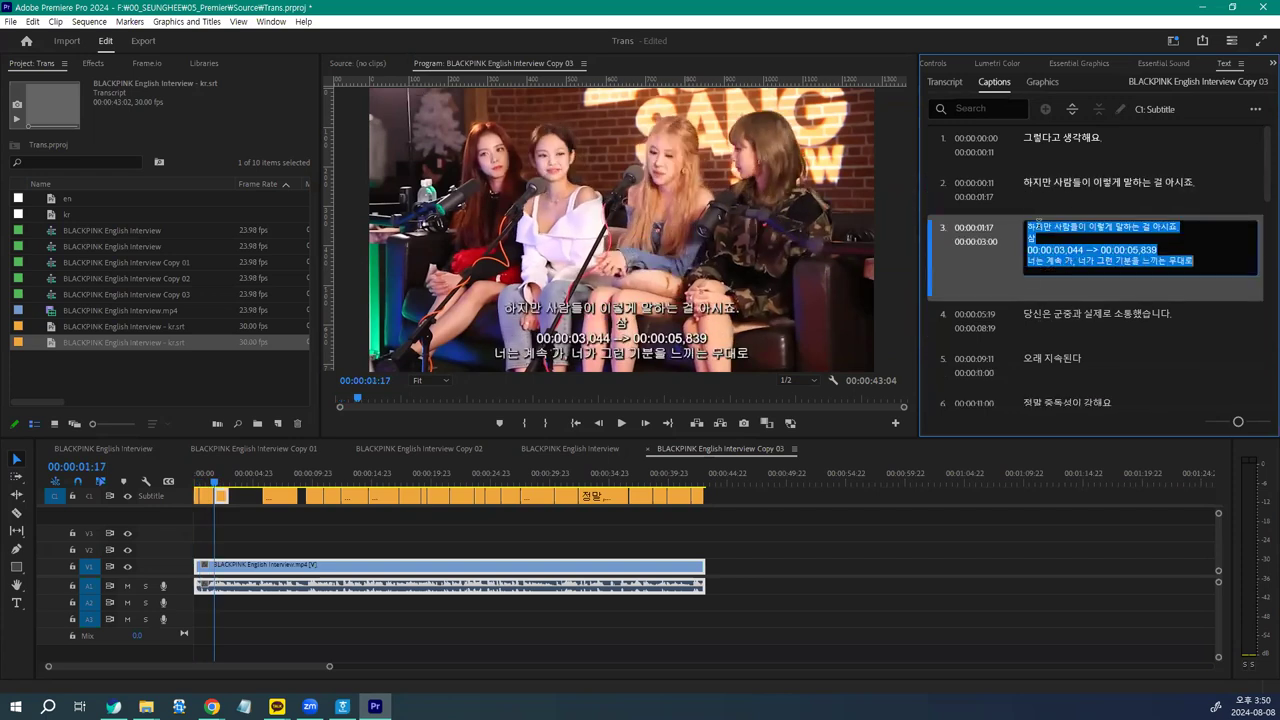
{"action": "left_click_drag", "start_coordinate": [1030, 226], "coordinate": [1164, 249]}
{"action": "key", "text": "BackSpace"}
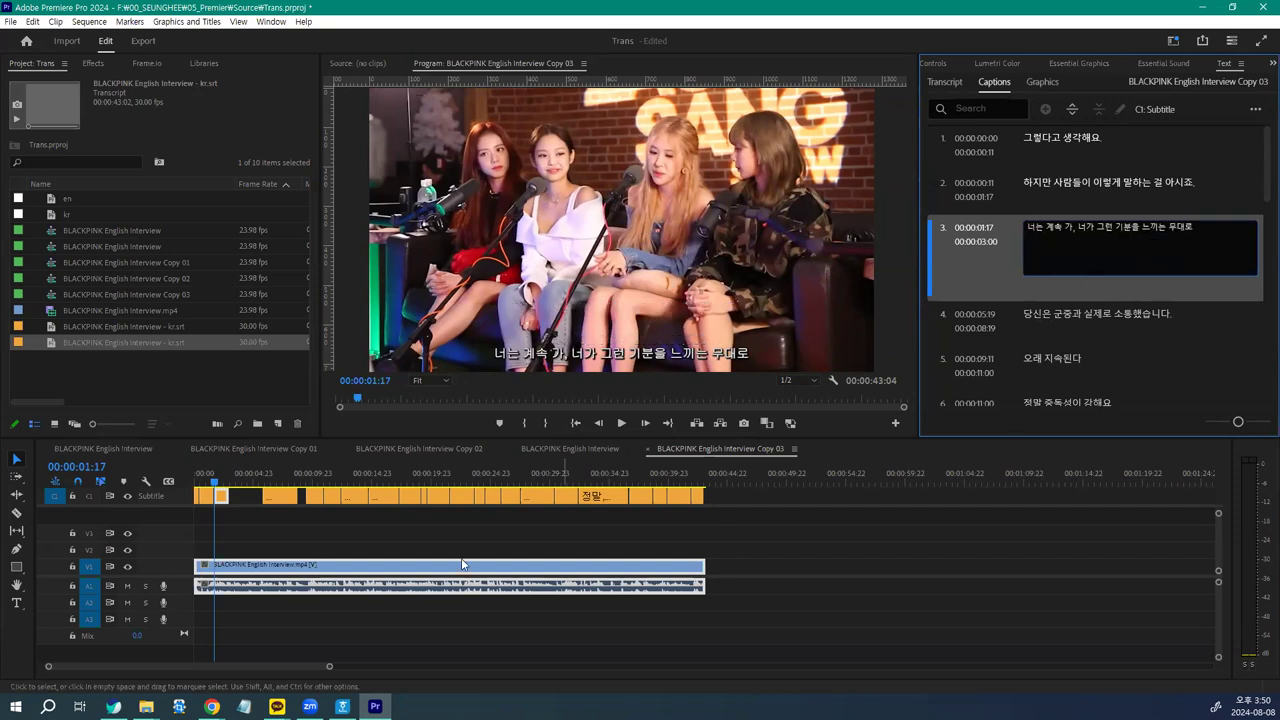
{"action": "left_click", "coordinate": [286, 538]}
{"action": "left_click_drag", "start_coordinate": [214, 482], "coordinate": [199, 487]}
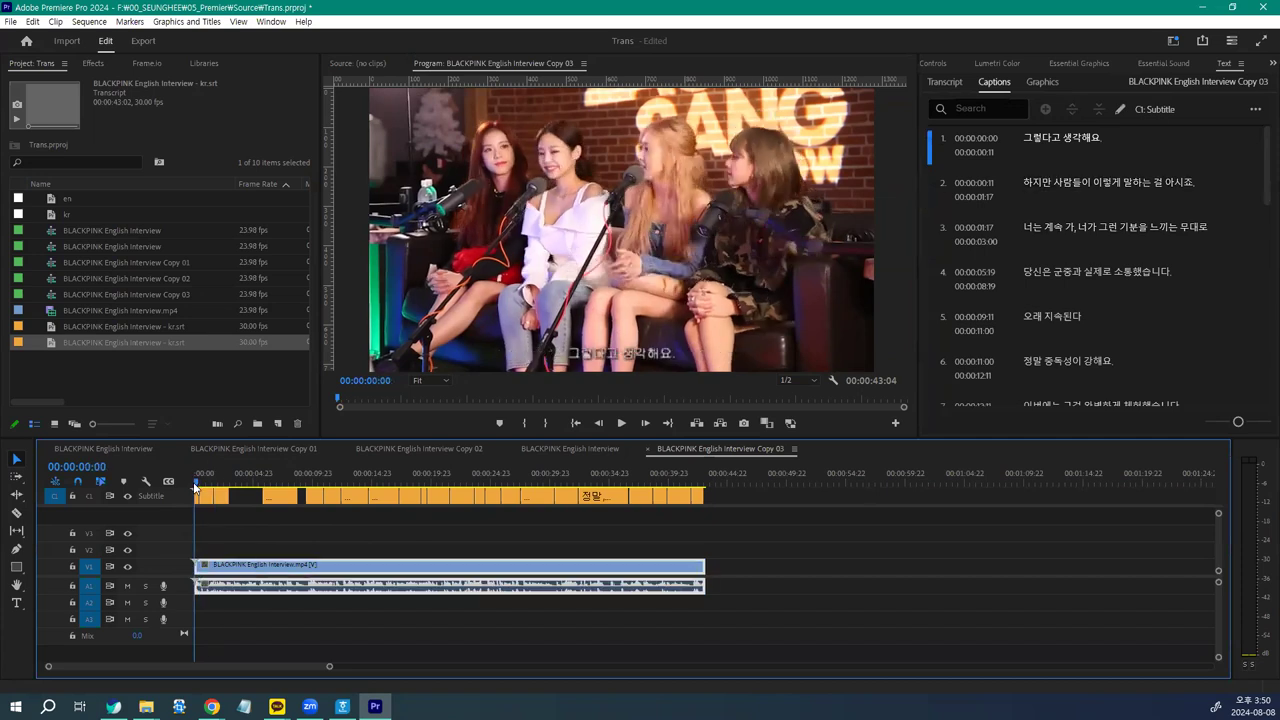
{"action": "key", "text": "space"}
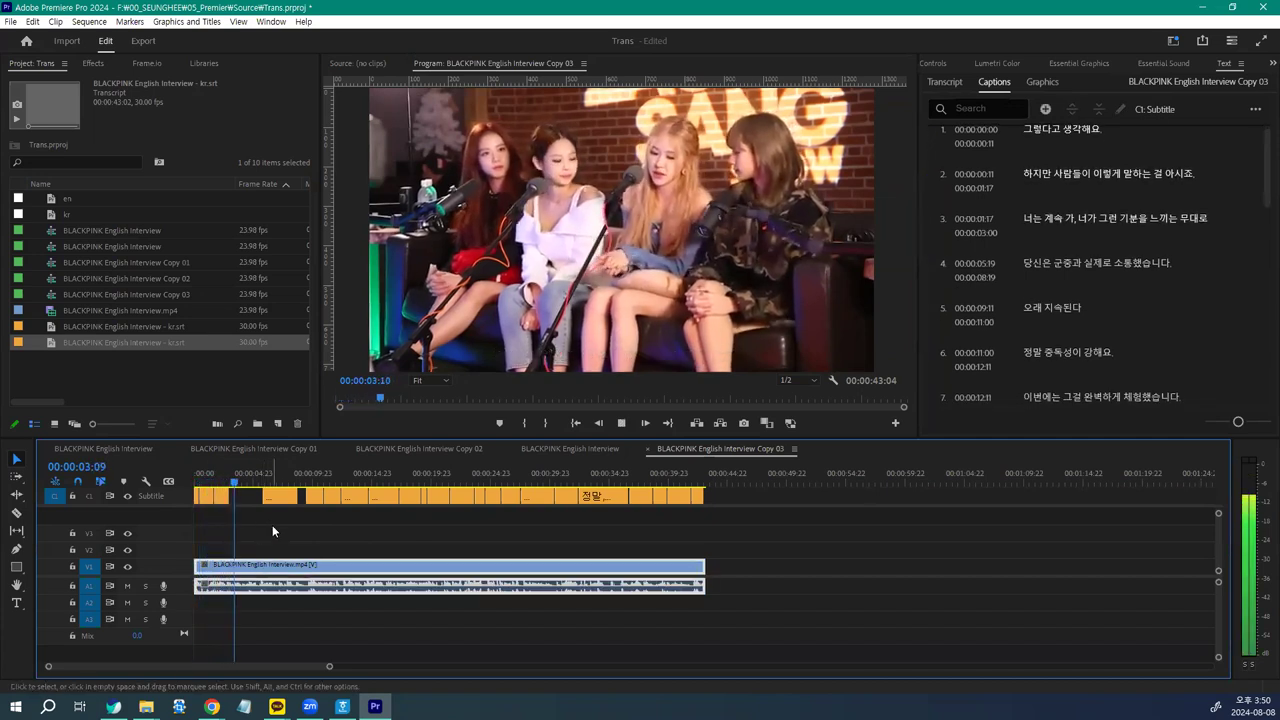
{"action": "key", "text": "space"}
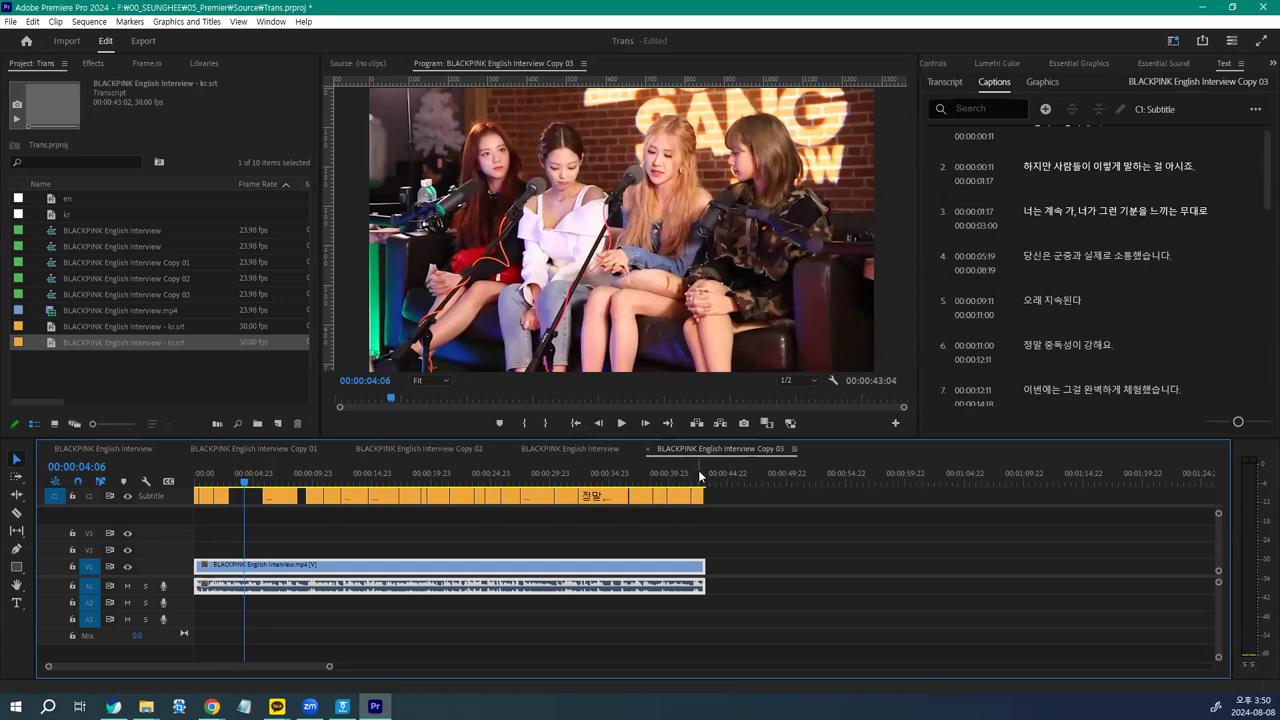
Step: In the English sequence, select the caption 'you really interacted with the crowd.' in Essential Graphics Edit
{"action": "left_click", "coordinate": [281, 473]}
{"action": "left_click", "coordinate": [595, 449]}
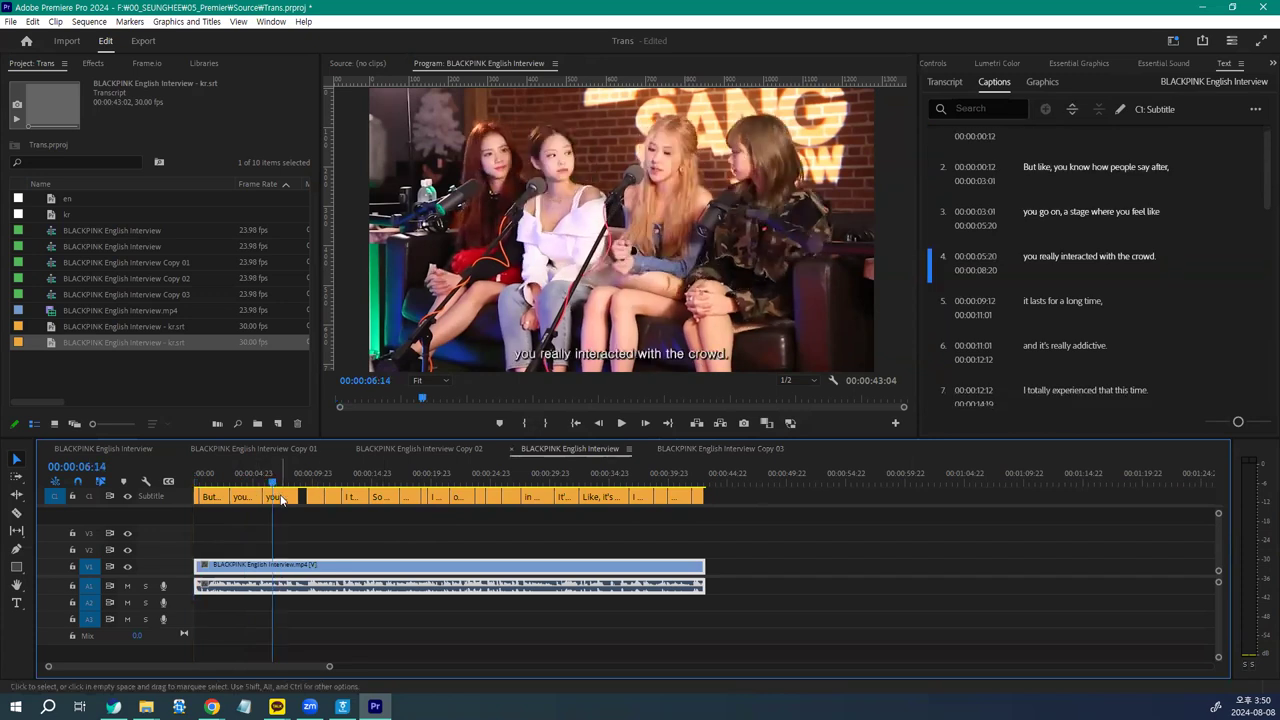
{"action": "left_click", "coordinate": [281, 496]}
{"action": "left_click", "coordinate": [1080, 64]}
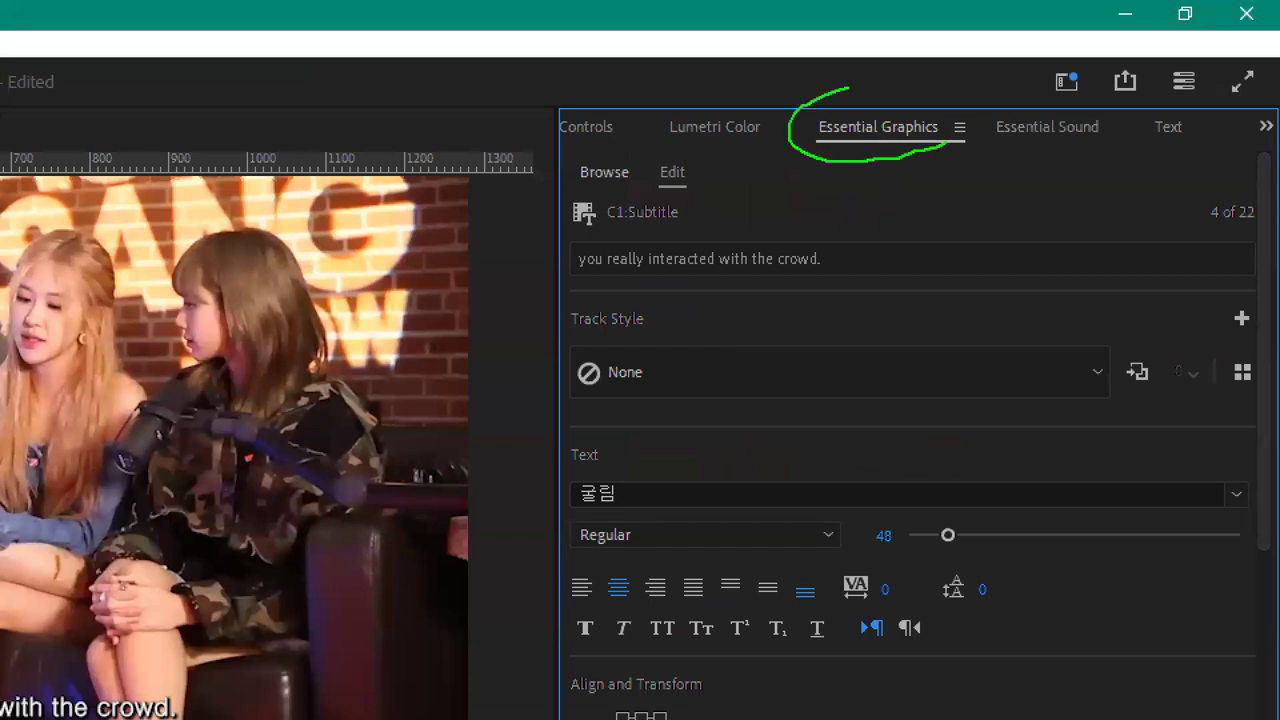
{"action": "mouse_move", "coordinate": [722, 167]}
{"action": "left_mouse_down"}
{"action": "mouse_move", "coordinate": [698, 188]}
{"action": "mouse_move", "coordinate": [644, 159]}
{"action": "mouse_move", "coordinate": [728, 178]}
{"action": "left_mouse_up"}
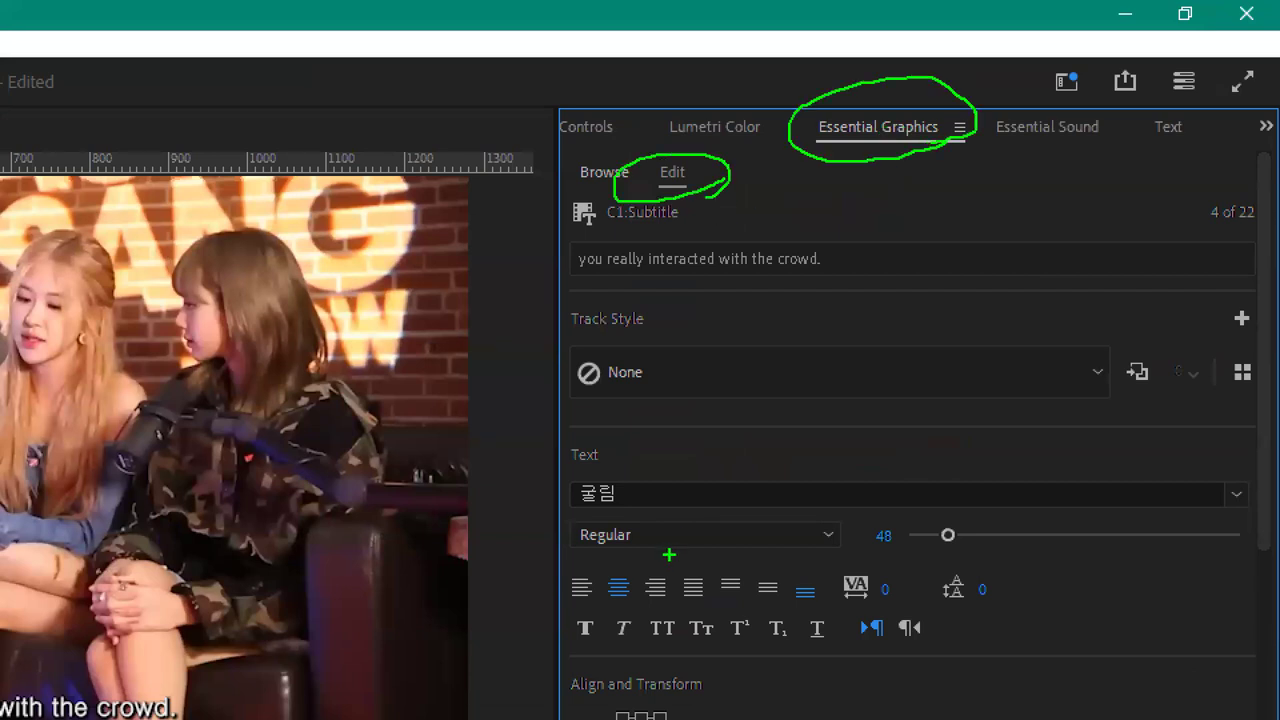
{"action": "left_click_drag", "start_coordinate": [637, 491], "coordinate": [640, 480]}
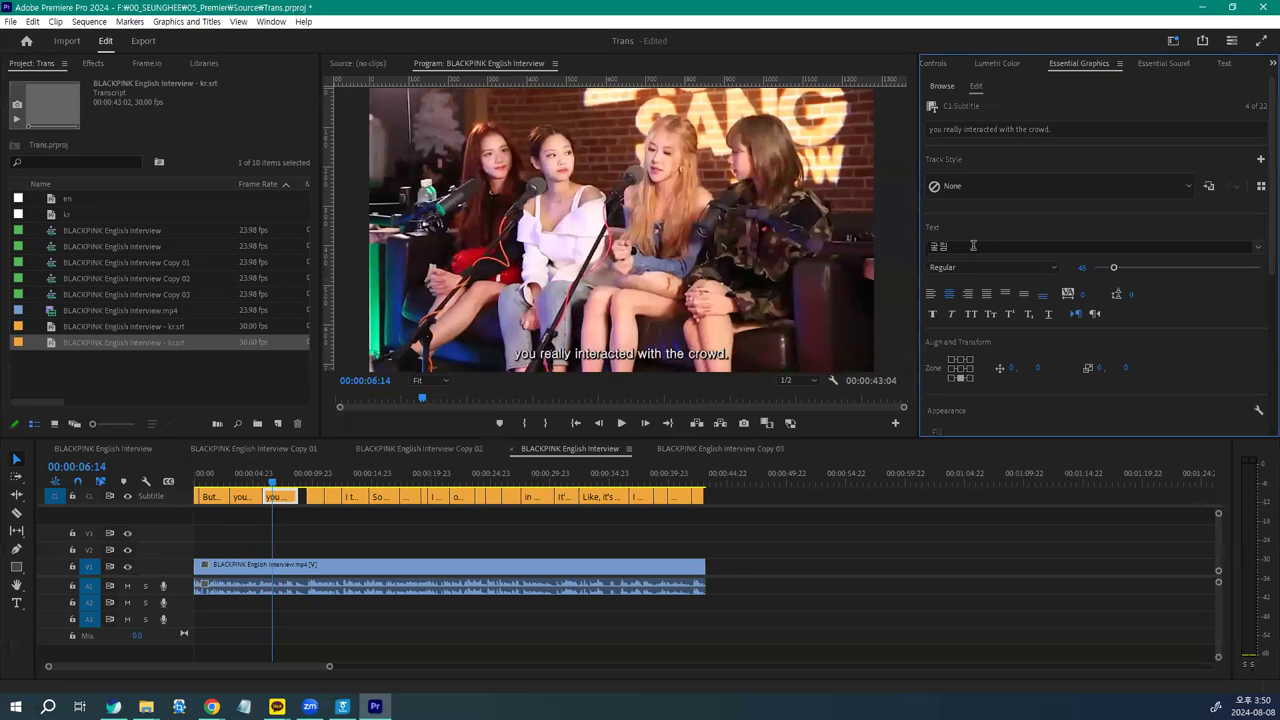
Step: Set the English caption font to 나눔명조 Bold at size 65
{"action": "left_click", "coordinate": [972, 245]}
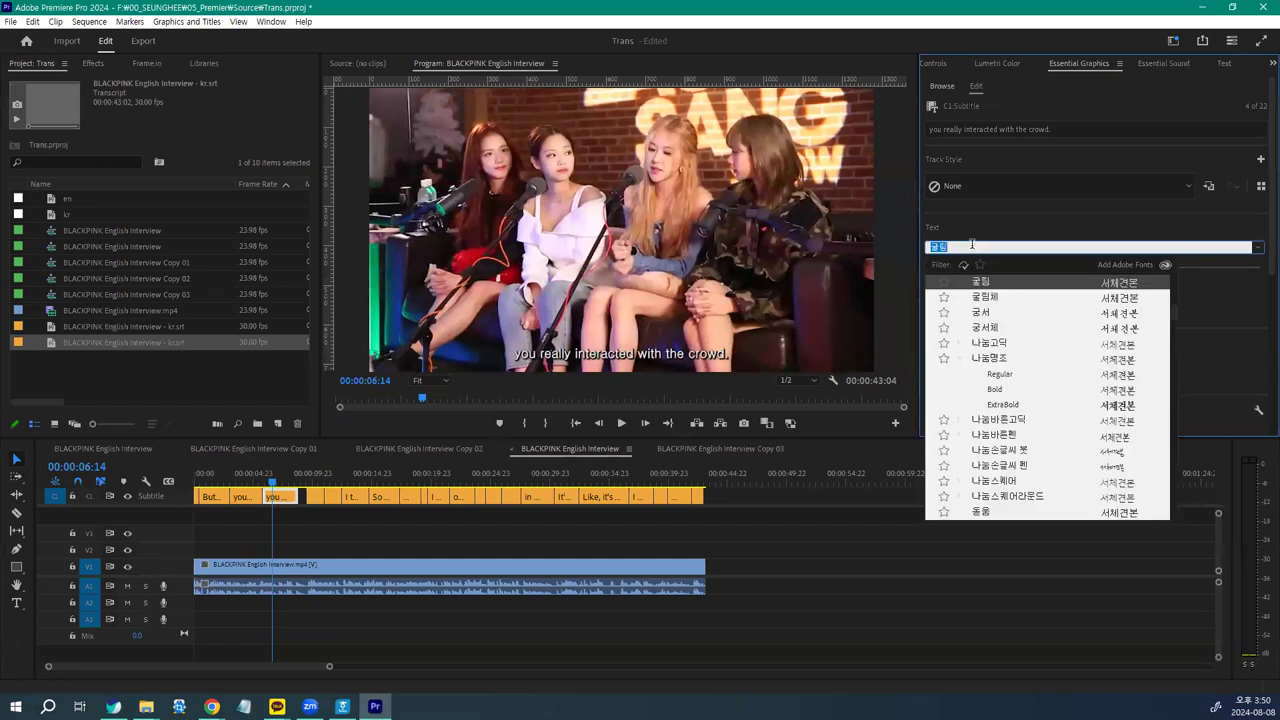
{"action": "left_click", "coordinate": [1003, 392]}
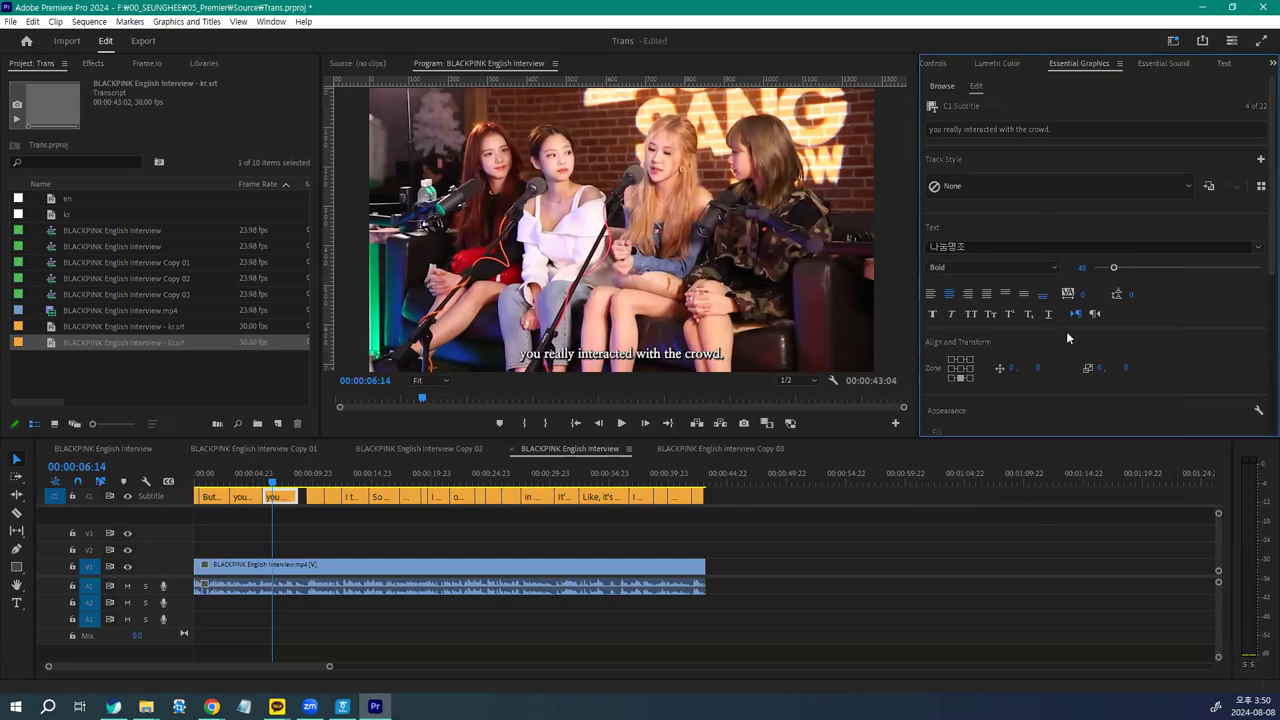
{"action": "left_click", "coordinate": [1080, 268]}
{"action": "type", "text": "85"}
{"action": "key", "text": "Return"}
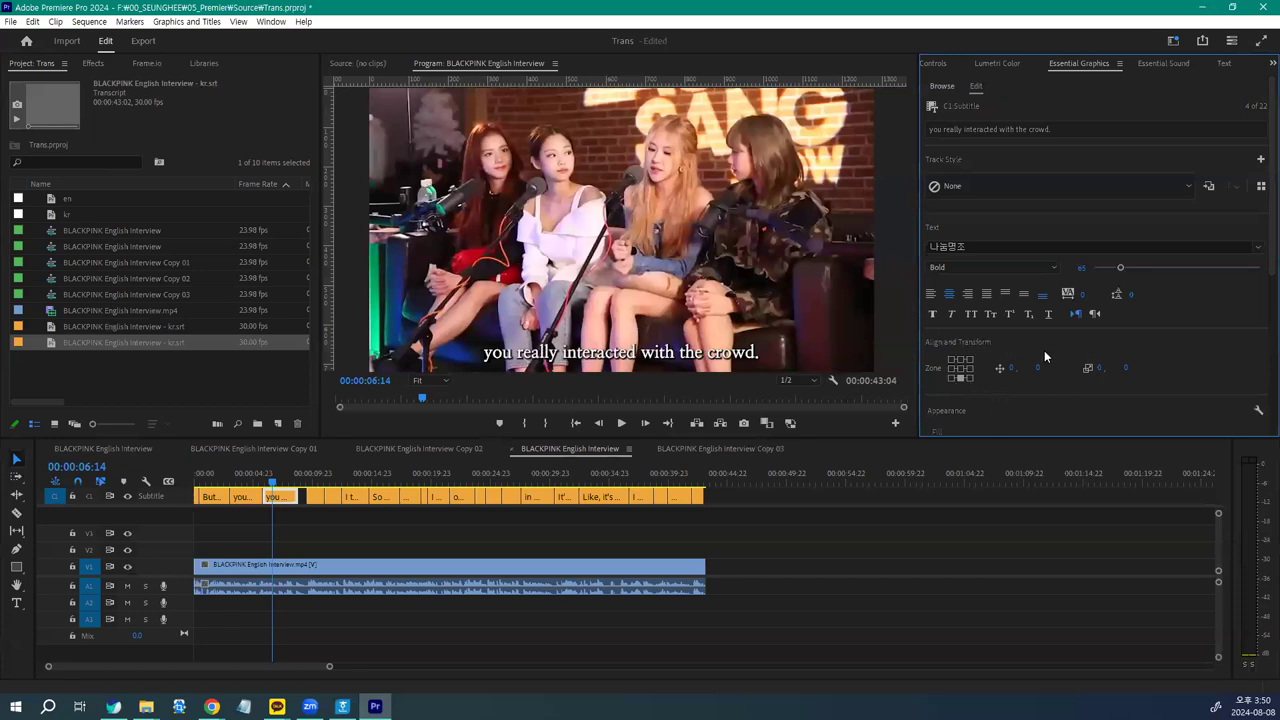
Step: Set the English caption's vertical position to -65 in Align and Transform
{"action": "left_click_drag", "start_coordinate": [1041, 366], "coordinate": [1006, 374]}
{"action": "key", "text": "ctrl+z"}
{"action": "left_click", "coordinate": [295, 500]}
{"action": "mouse_move", "coordinate": [1043, 368]}
{"action": "left_mouse_down"}
{"action": "mouse_move", "coordinate": [990, 372]}
{"action": "mouse_move", "coordinate": [1062, 369]}
{"action": "left_mouse_up"}
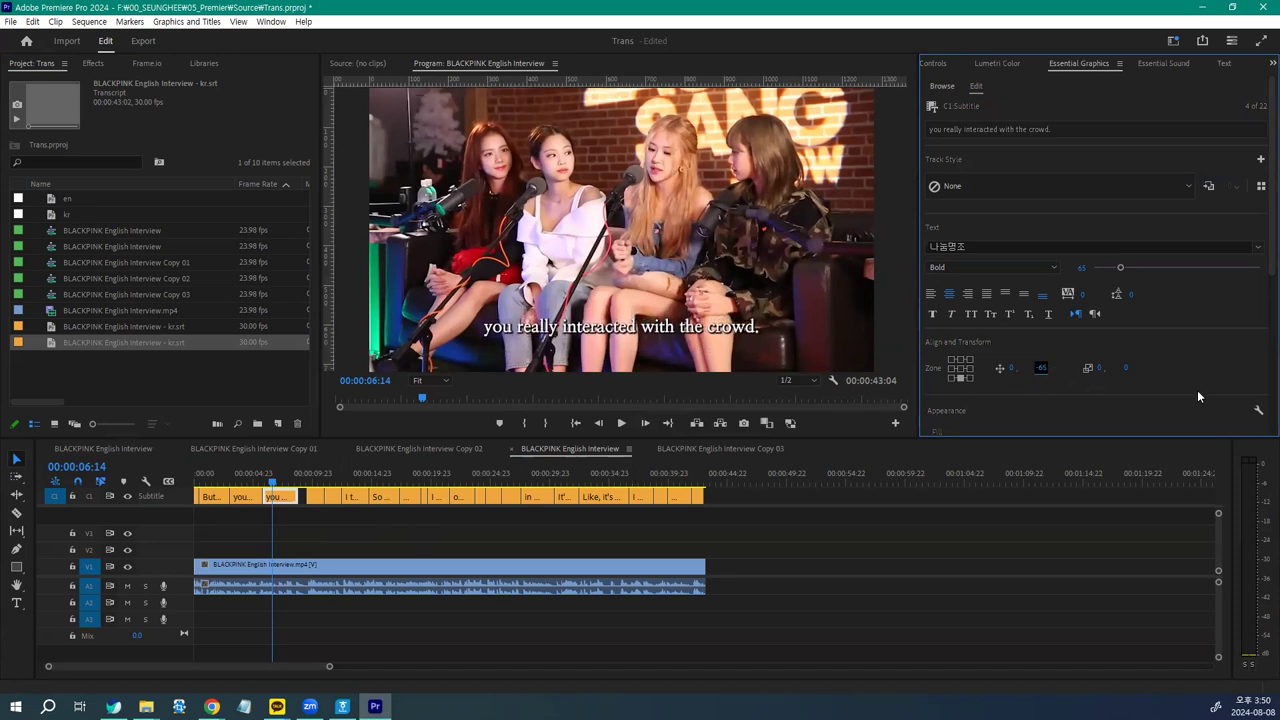
{"action": "left_click", "coordinate": [1042, 368]}
{"action": "type", "text": "-5"}
{"action": "key", "text": "Escape"}
Step: Play the sequence to preview the repositioned caption, then reselect the caption clip
{"action": "left_click", "coordinate": [289, 494]}
{"action": "key", "text": "space"}
{"action": "key", "text": "space"}
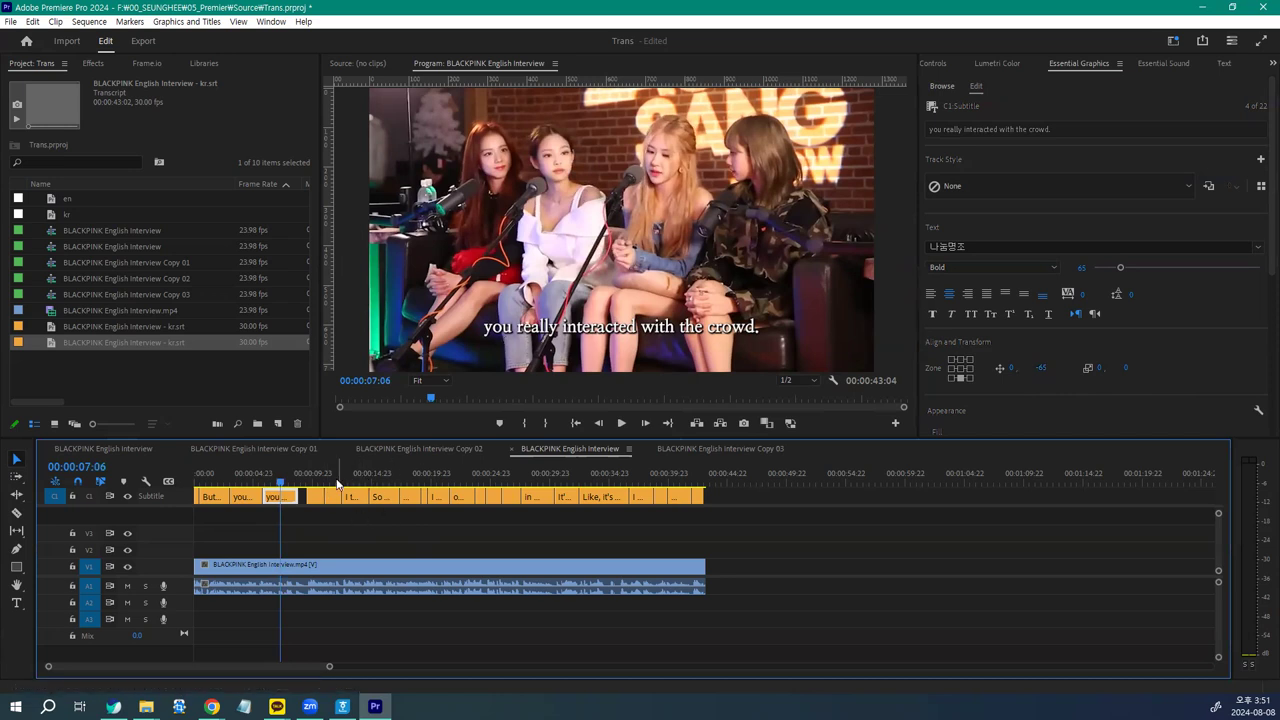
{"action": "left_click", "coordinate": [316, 476]}
{"action": "left_click", "coordinate": [277, 496]}
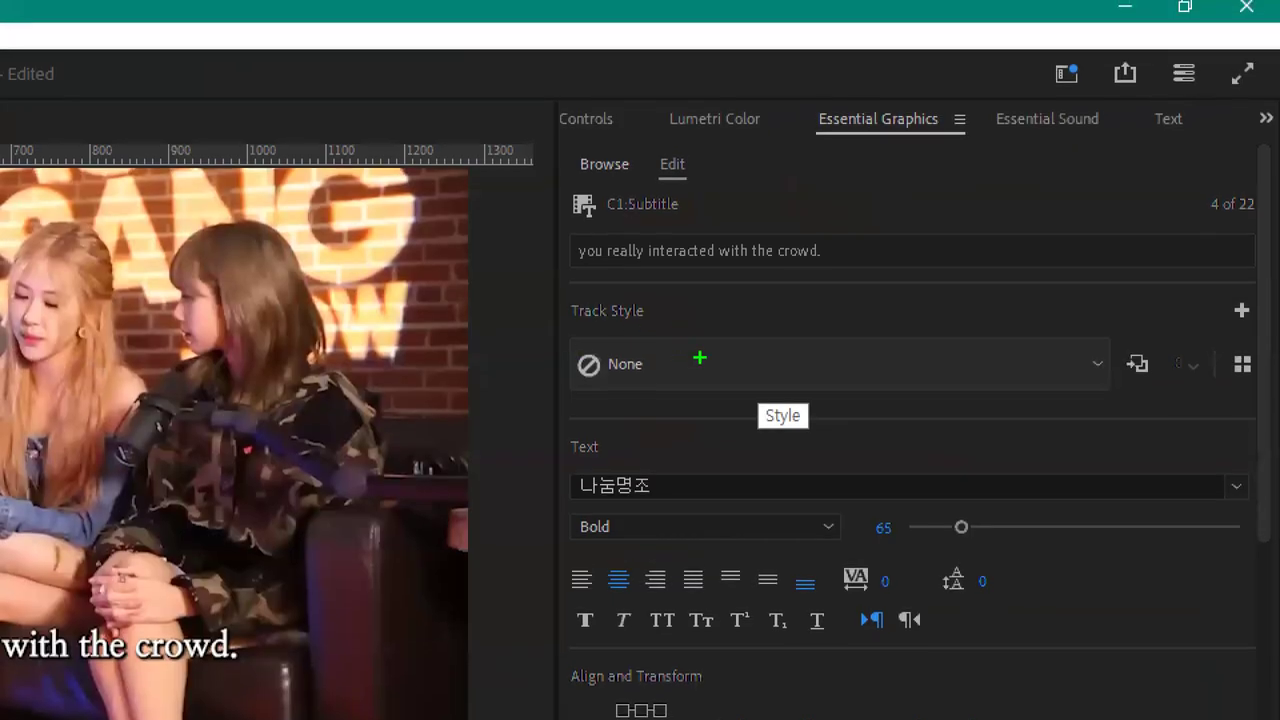
Step: Create a track style named English from the caption's current formatting
{"action": "left_click_drag", "start_coordinate": [990, 182], "coordinate": [989, 157]}
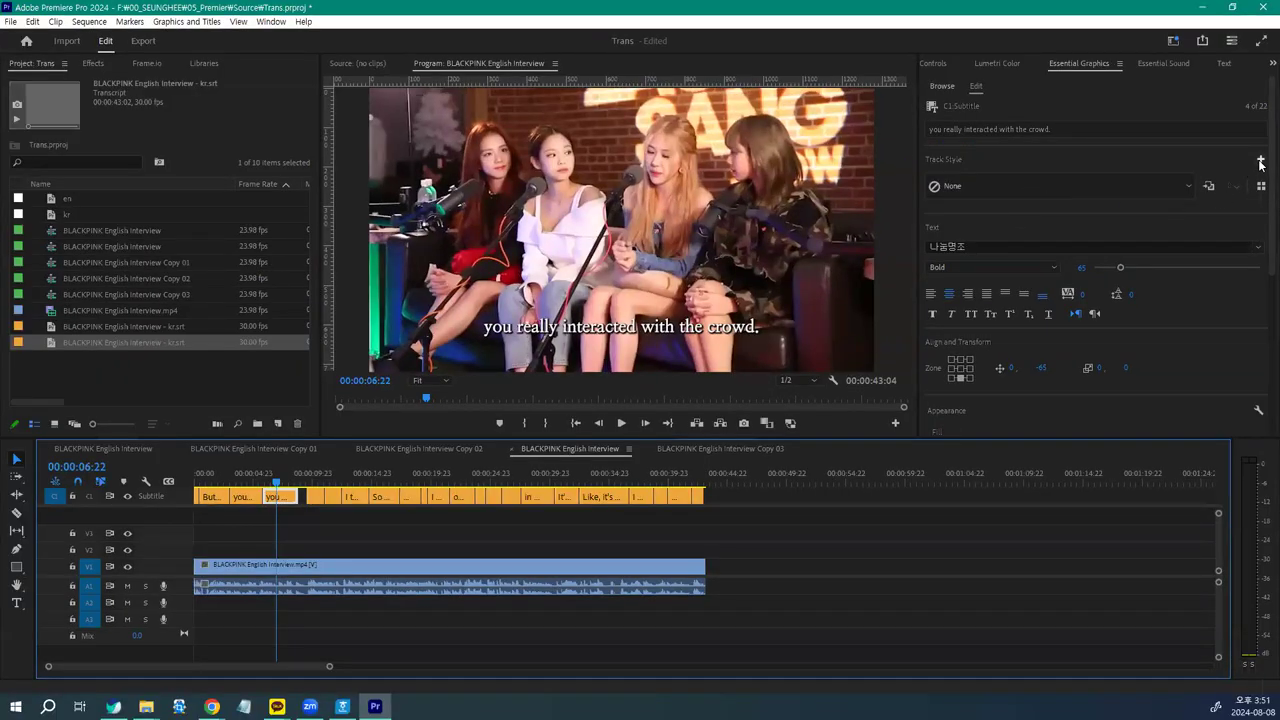
{"action": "left_click", "coordinate": [1249, 254]}
{"action": "left_click", "coordinate": [1238, 176]}
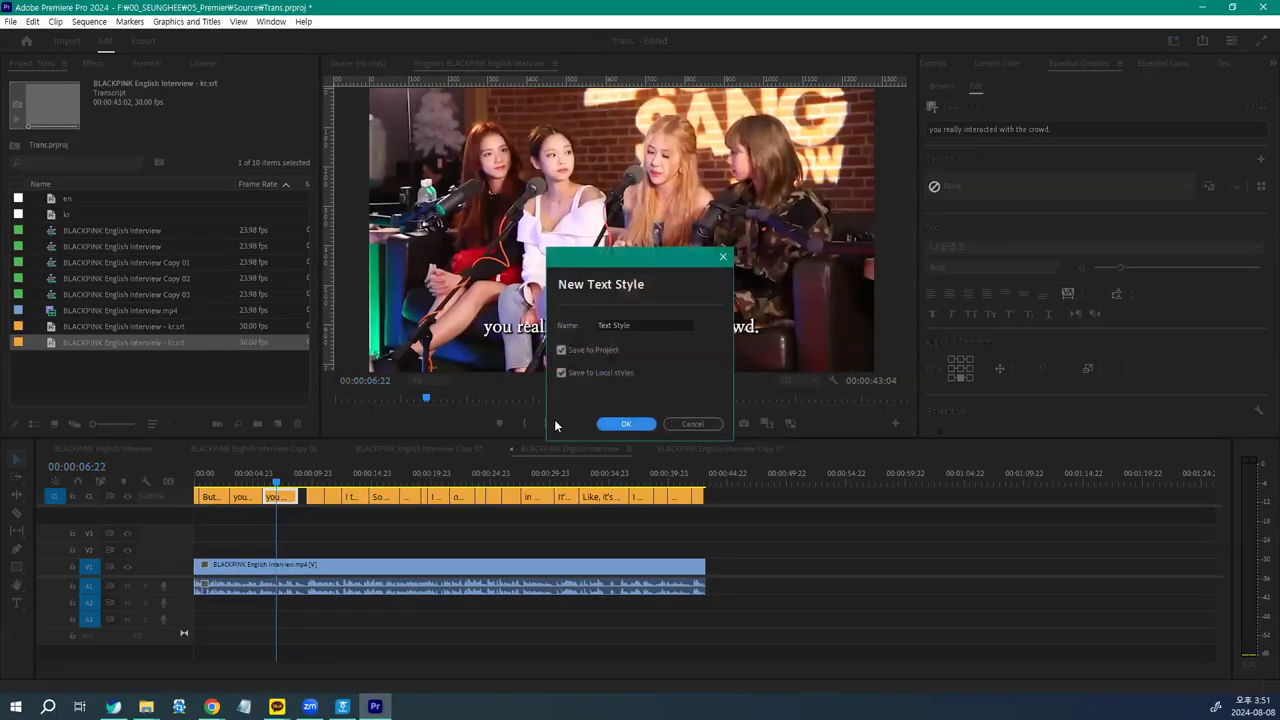
{"action": "left_click", "coordinate": [640, 325]}
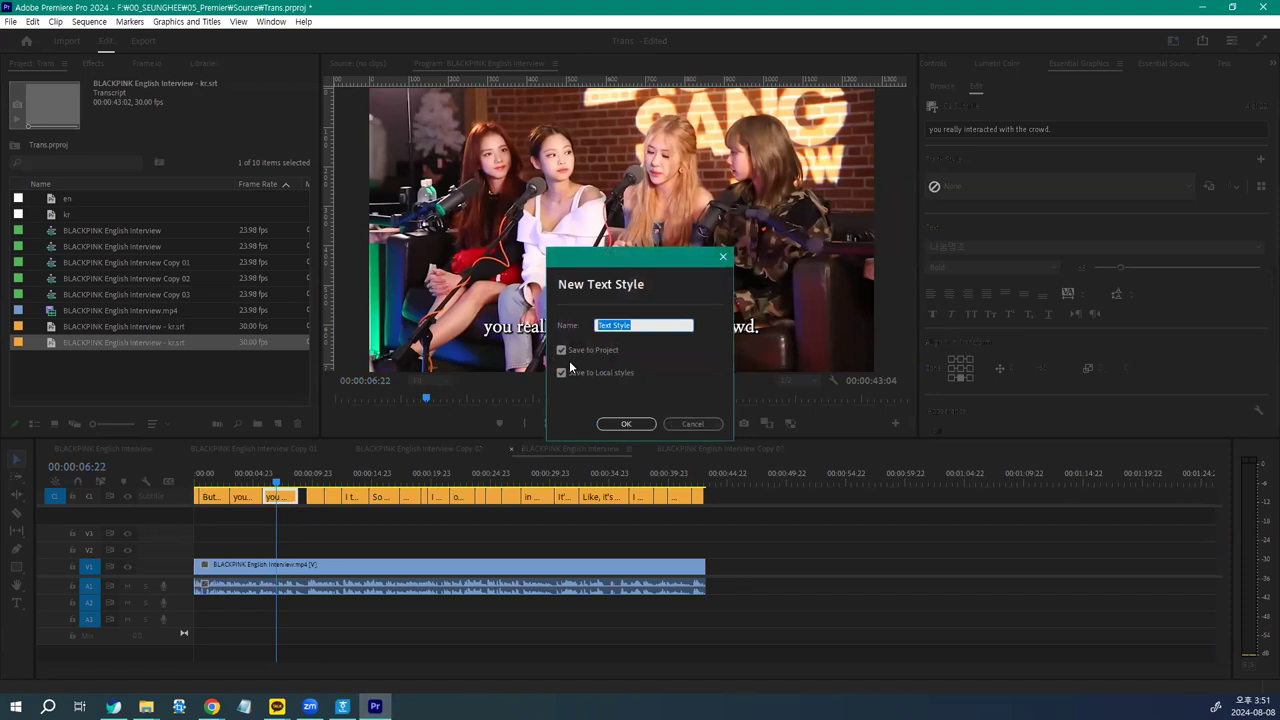
{"action": "type", "text": "ENglish"}
{"action": "key", "text": "Return"}
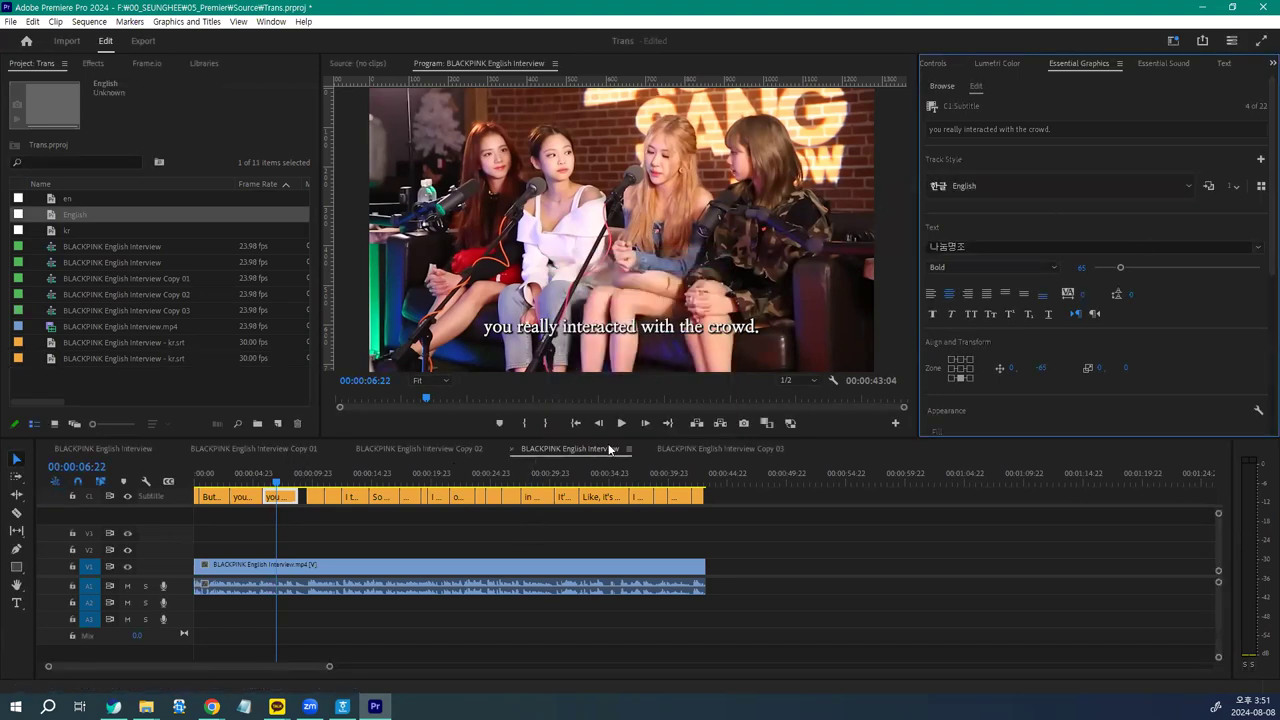
Step: Select a later English caption to confirm it uses the English style
{"action": "left_click", "coordinate": [307, 476]}
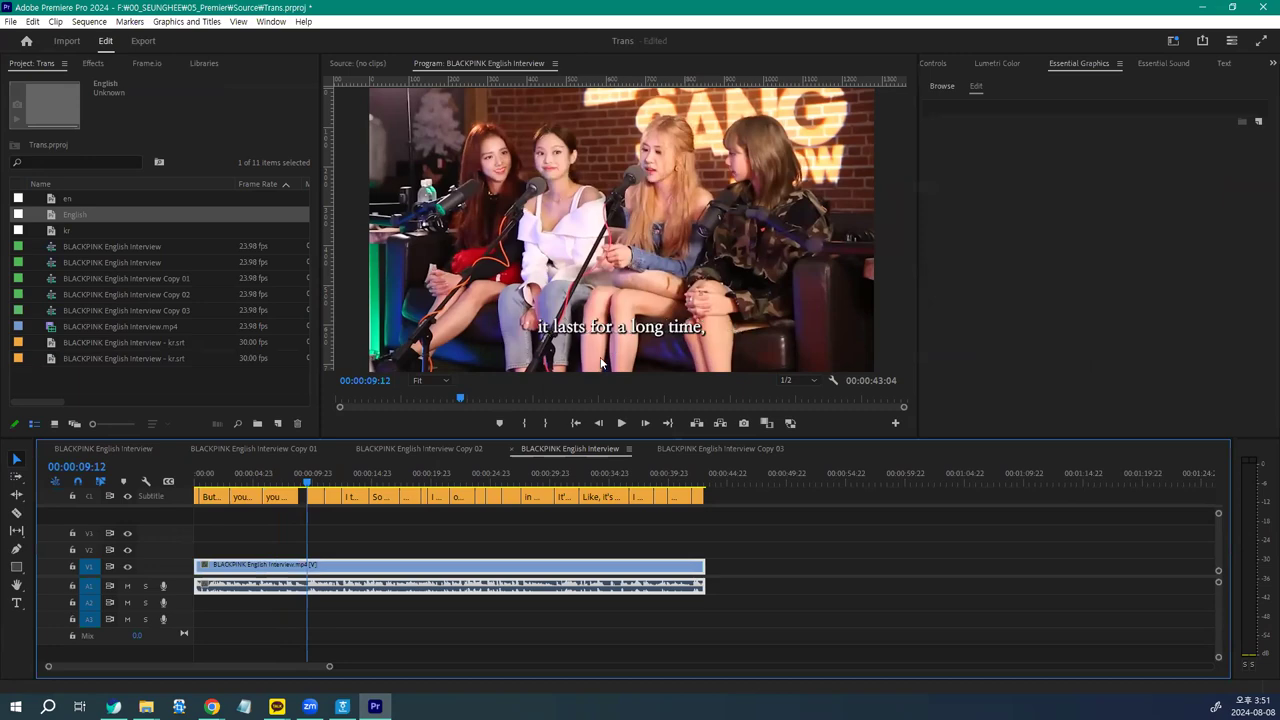
{"action": "left_click", "coordinate": [315, 496]}
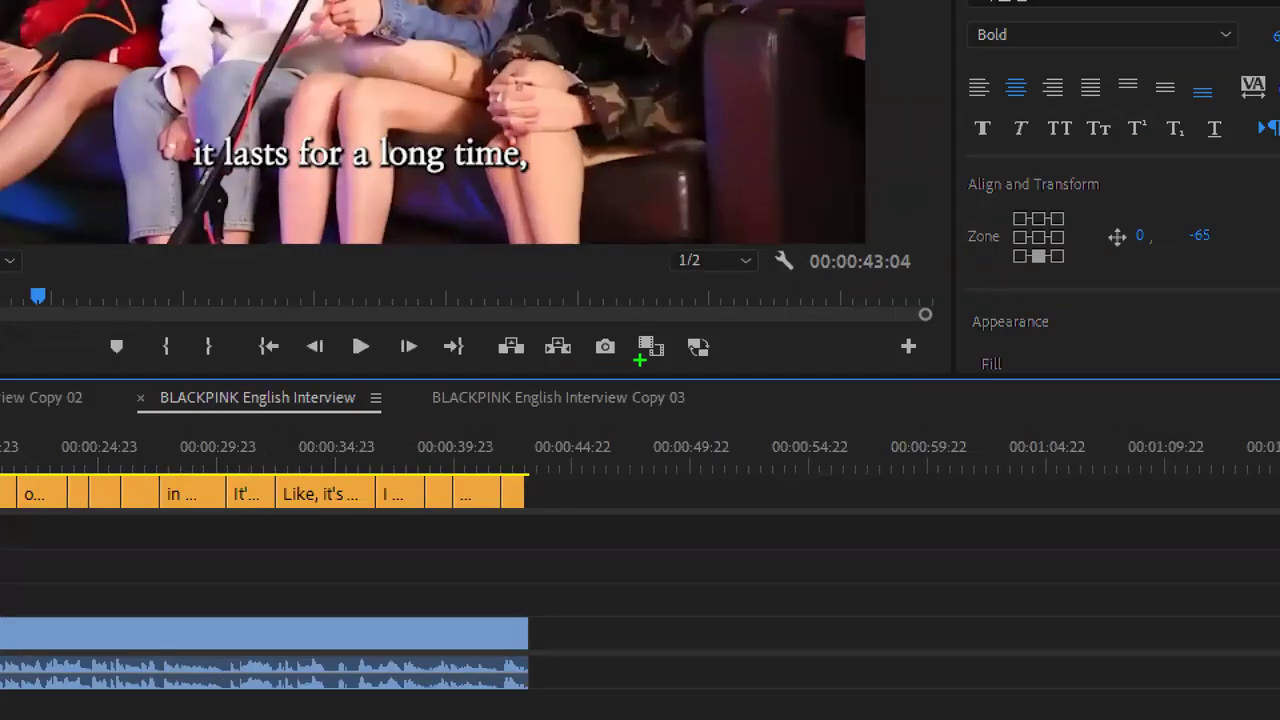
{"action": "mouse_move", "coordinate": [704, 311]}
{"action": "left_mouse_down"}
{"action": "mouse_move", "coordinate": [650, 348]}
{"action": "mouse_move", "coordinate": [692, 298]}
{"action": "left_mouse_up"}
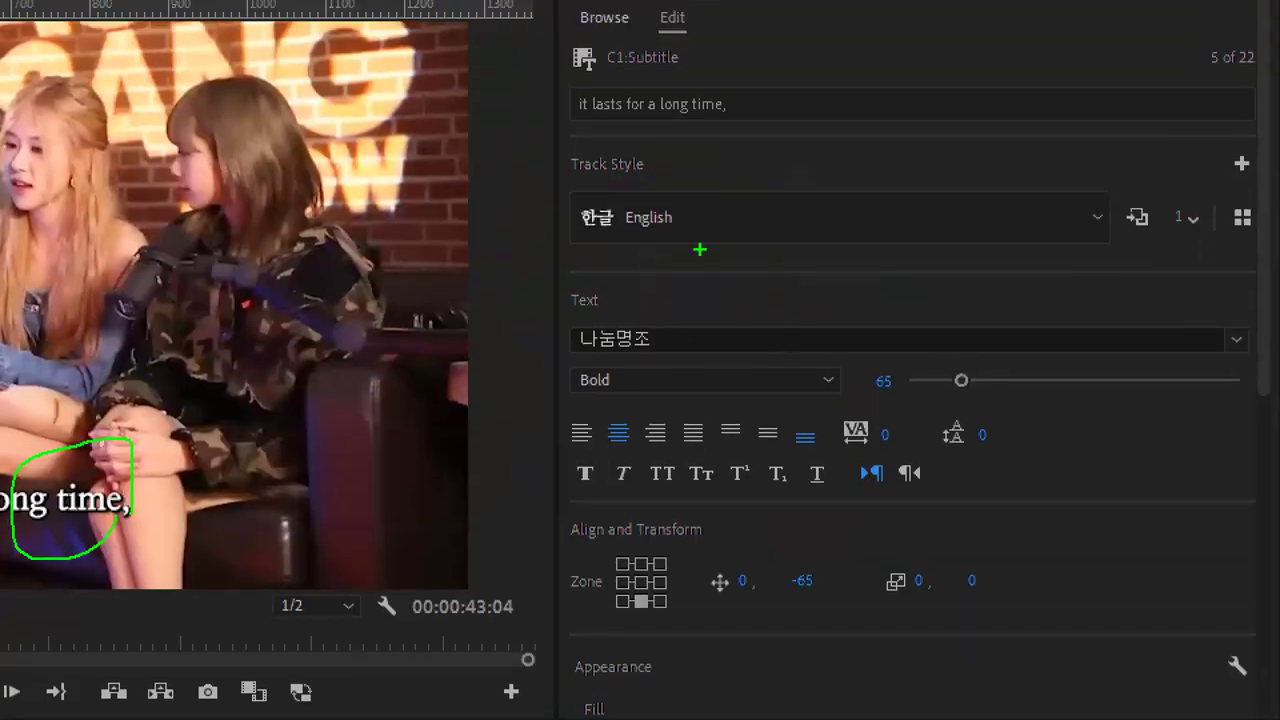
{"action": "mouse_move", "coordinate": [700, 249]}
{"action": "left_mouse_down"}
{"action": "mouse_move", "coordinate": [626, 225]}
{"action": "mouse_move", "coordinate": [705, 205]}
{"action": "mouse_move", "coordinate": [690, 266]}
{"action": "left_mouse_up"}
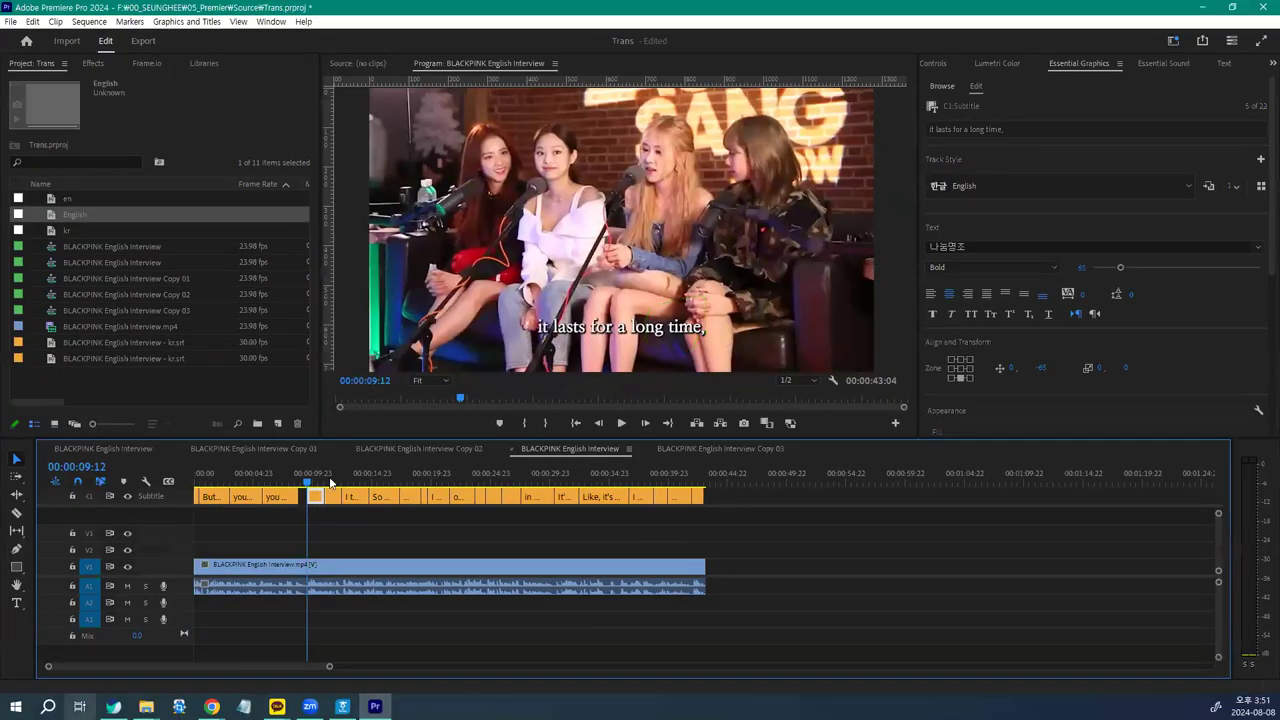
Step: In the Copy 03 sequence, set a Korean caption to 나눔명조 Bold at font size 60
{"action": "left_click", "coordinate": [696, 449]}
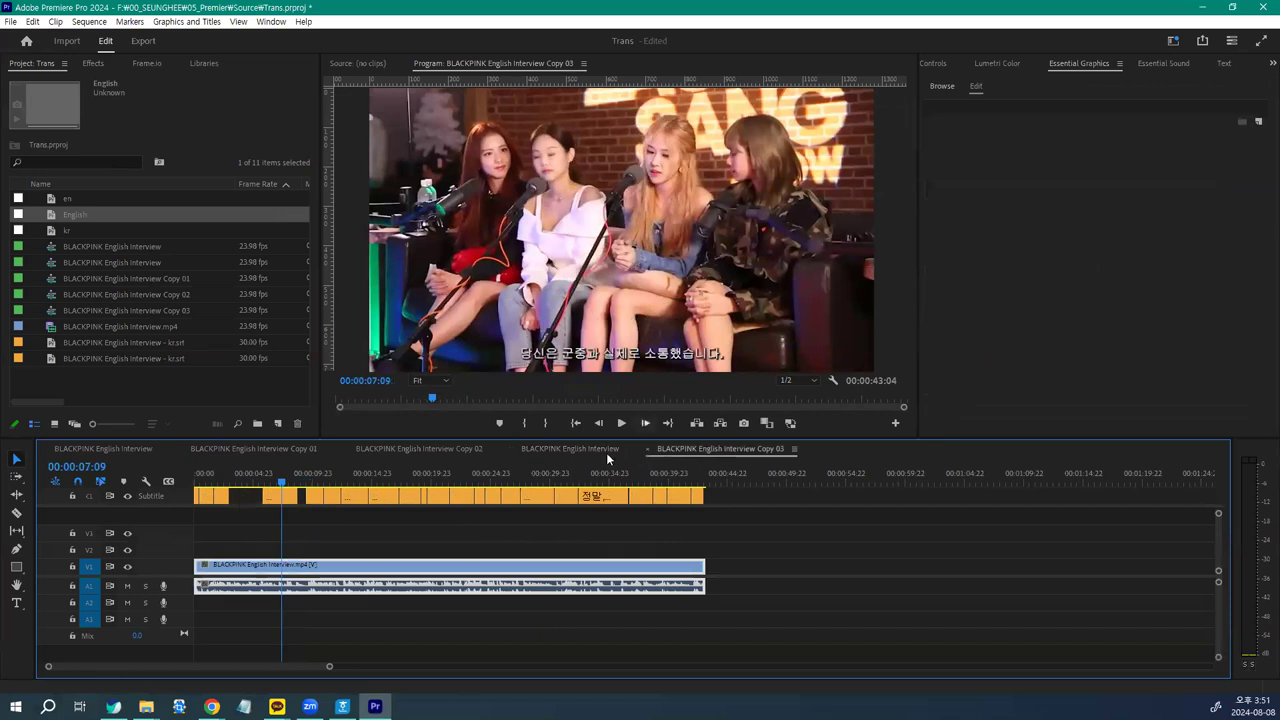
{"action": "left_click", "coordinate": [277, 497]}
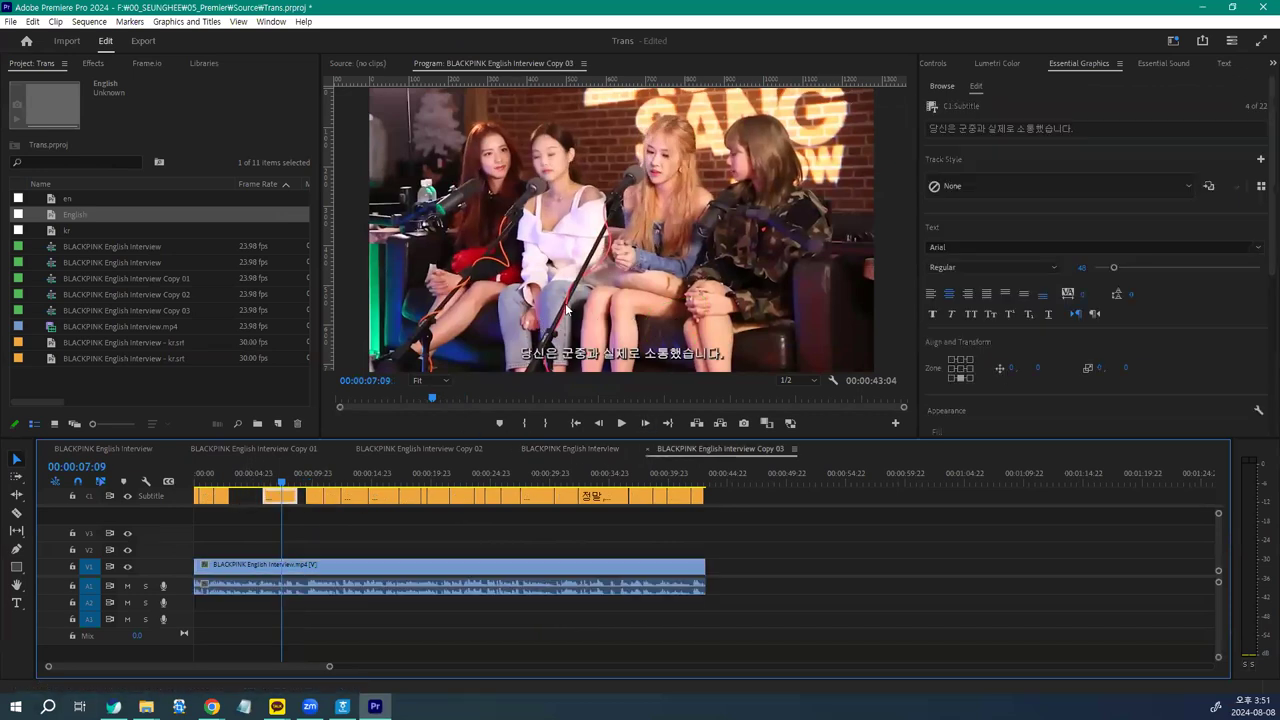
{"action": "left_click", "coordinate": [961, 249]}
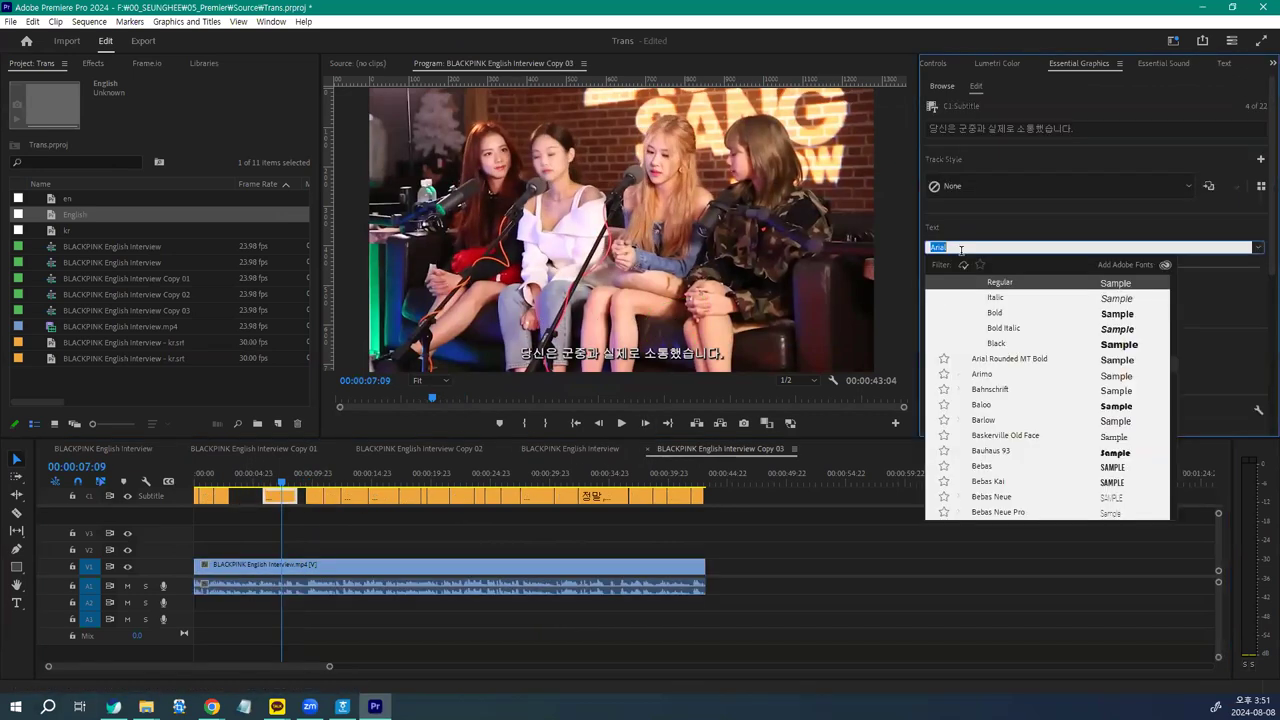
{"action": "scroll", "coordinate": [1008, 322], "scroll_direction": "up", "scroll_amount": 4}
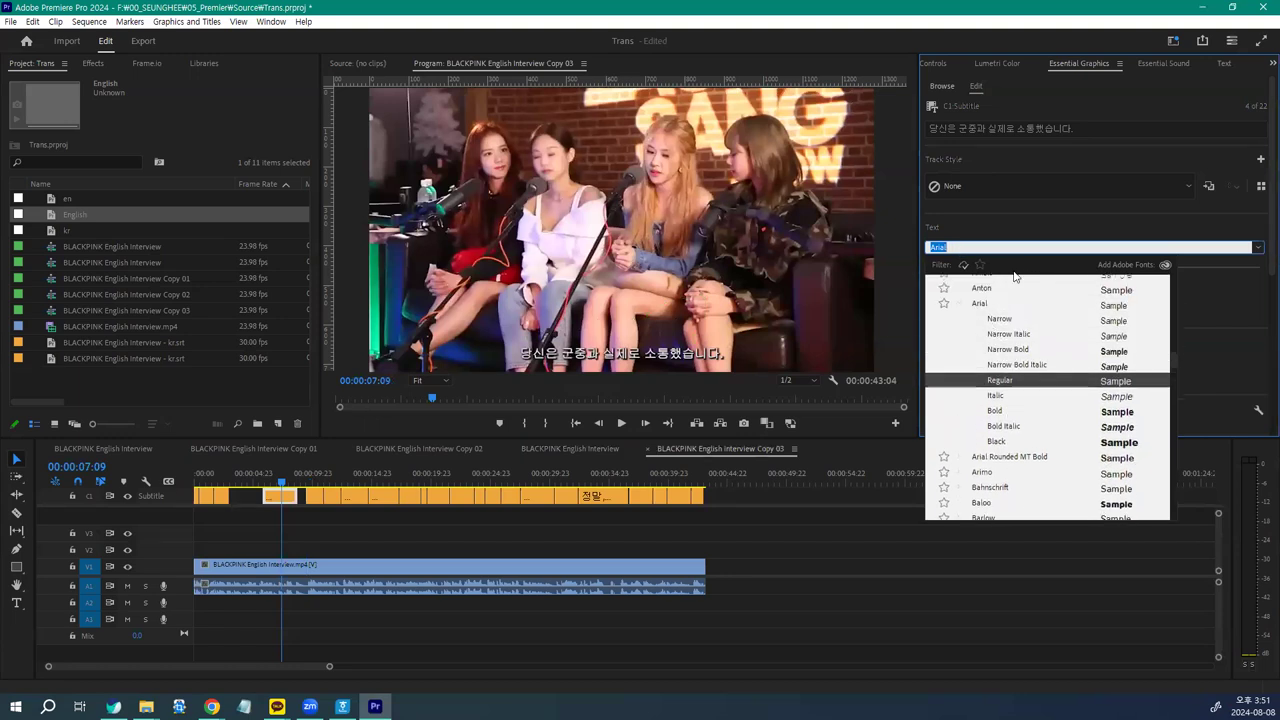
{"action": "type", "text": "나눔"}
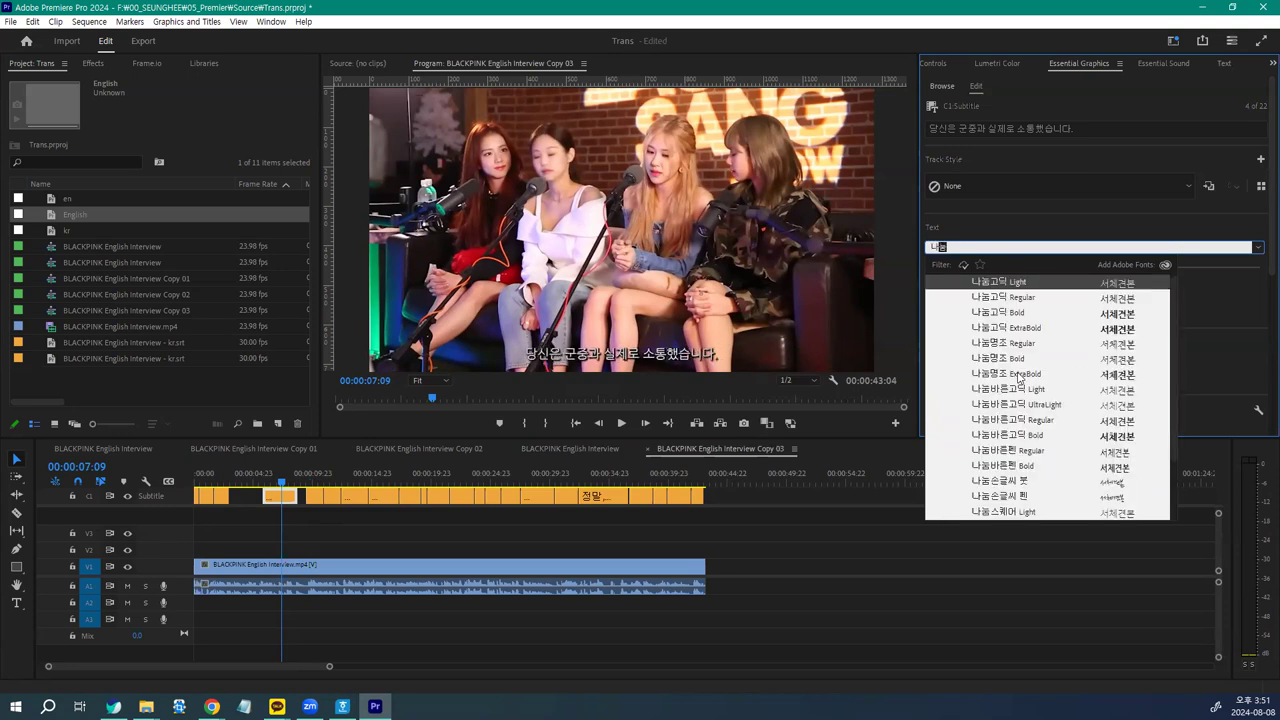
{"action": "left_click", "coordinate": [1015, 359]}
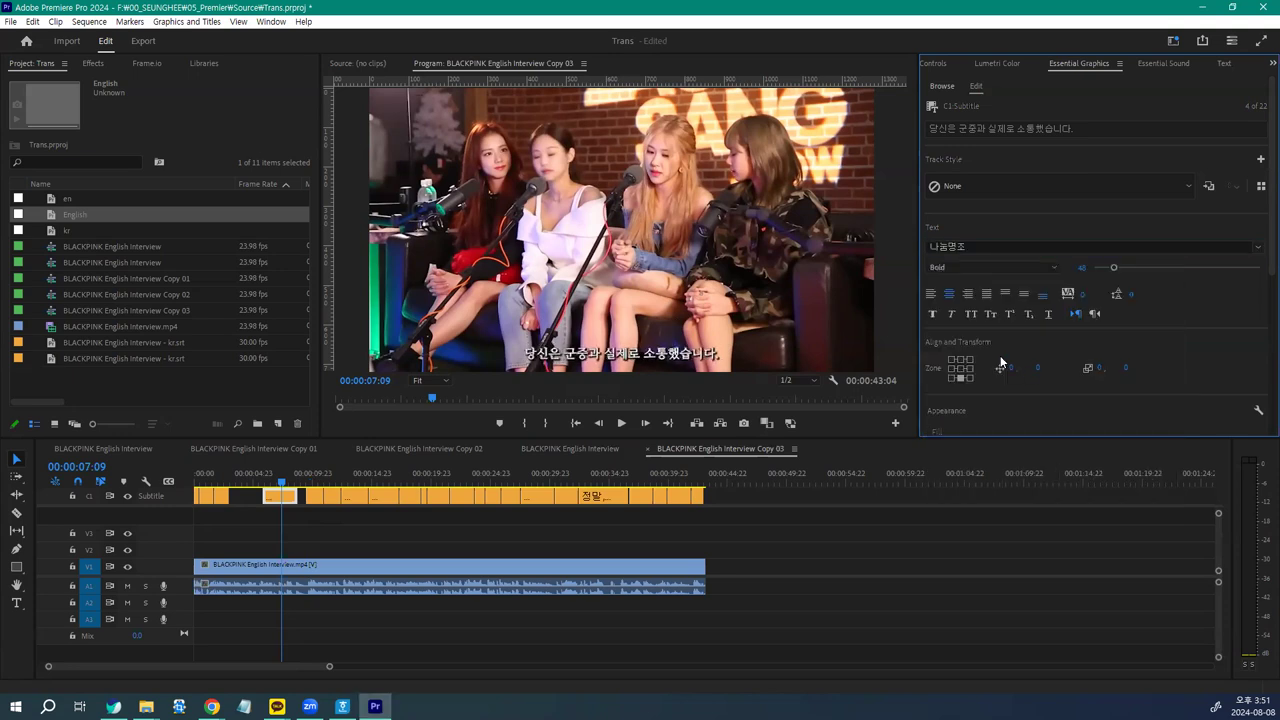
{"action": "left_click", "coordinate": [1083, 269]}
{"action": "type", "text": "6"}
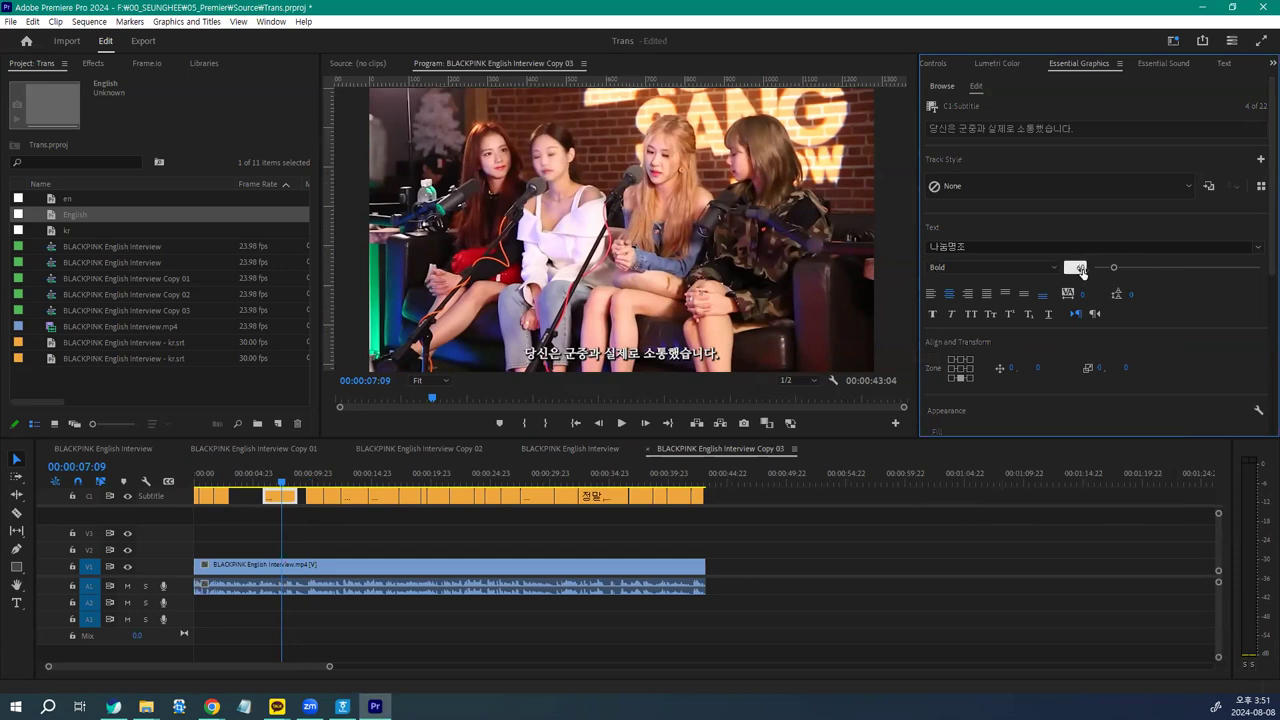
{"action": "type", "text": "0"}
{"action": "key", "text": "Return"}
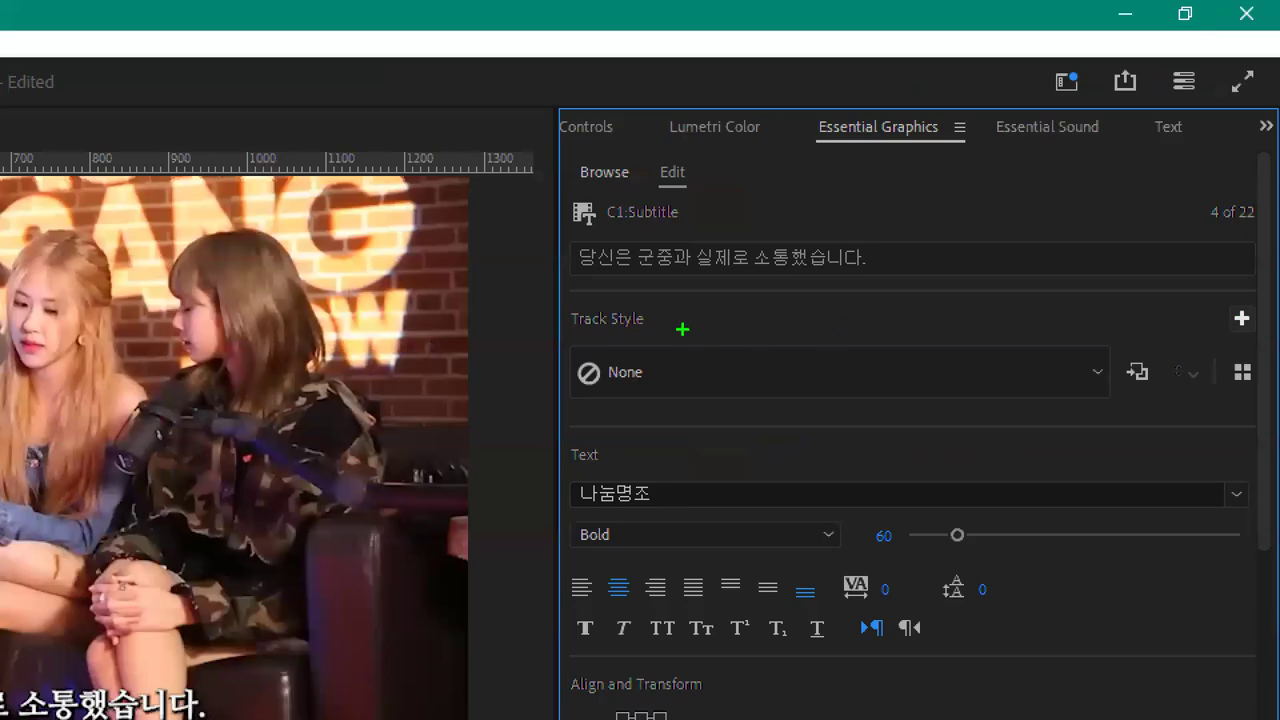
Step: Create a track style named Korean from the Korean caption's formatting
{"action": "left_click_drag", "start_coordinate": [979, 164], "coordinate": [988, 174]}
{"action": "left_click_drag", "start_coordinate": [1272, 329], "coordinate": [1266, 342]}
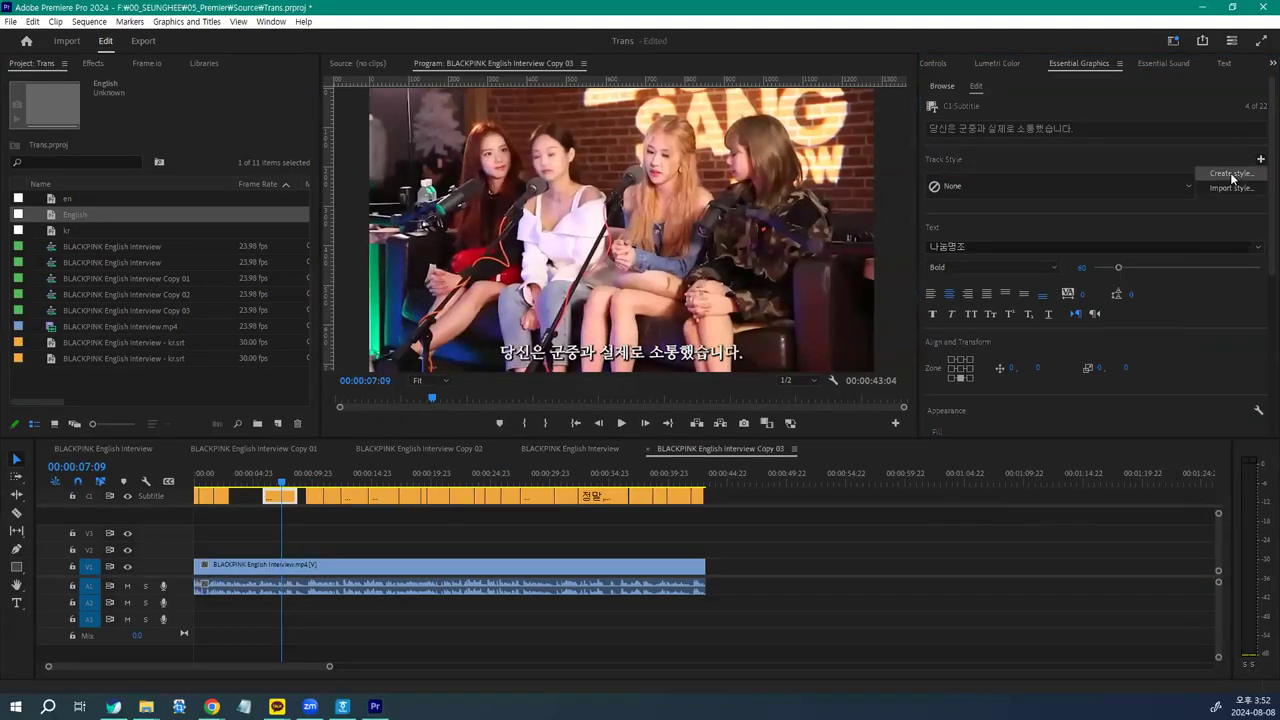
{"action": "left_click", "coordinate": [1241, 318]}
{"action": "left_click", "coordinate": [627, 325]}
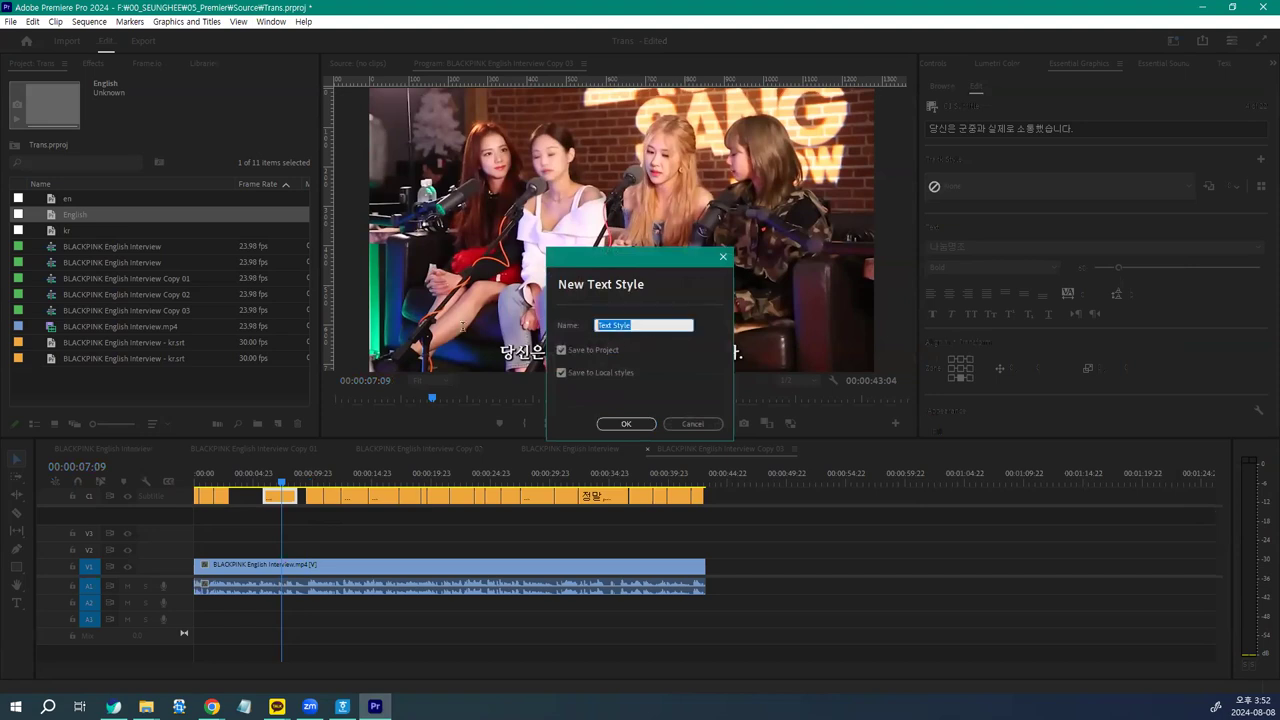
{"action": "type", "text": "Korean"}
{"action": "left_click", "coordinate": [626, 423]}
{"action": "left_click", "coordinate": [330, 475]}
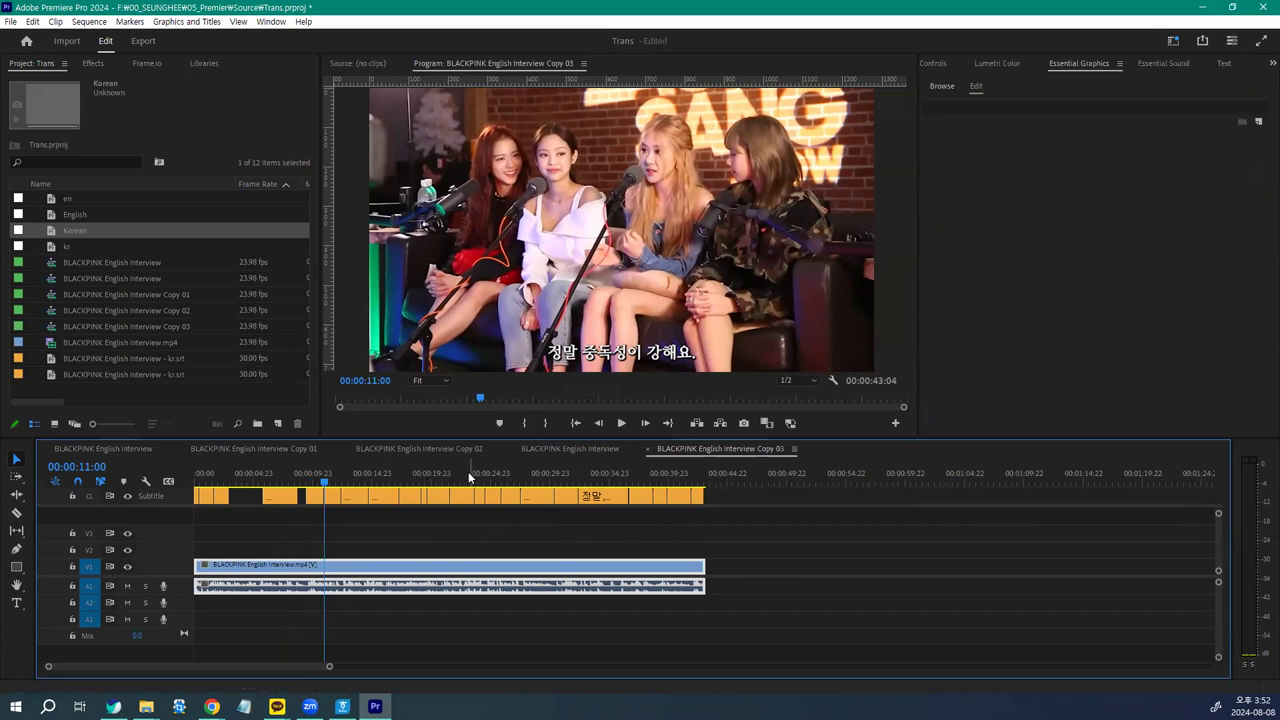
Step: Return to the BLACKPINK English Interview sequence and clear the current caption selection
{"action": "left_click", "coordinate": [281, 450]}
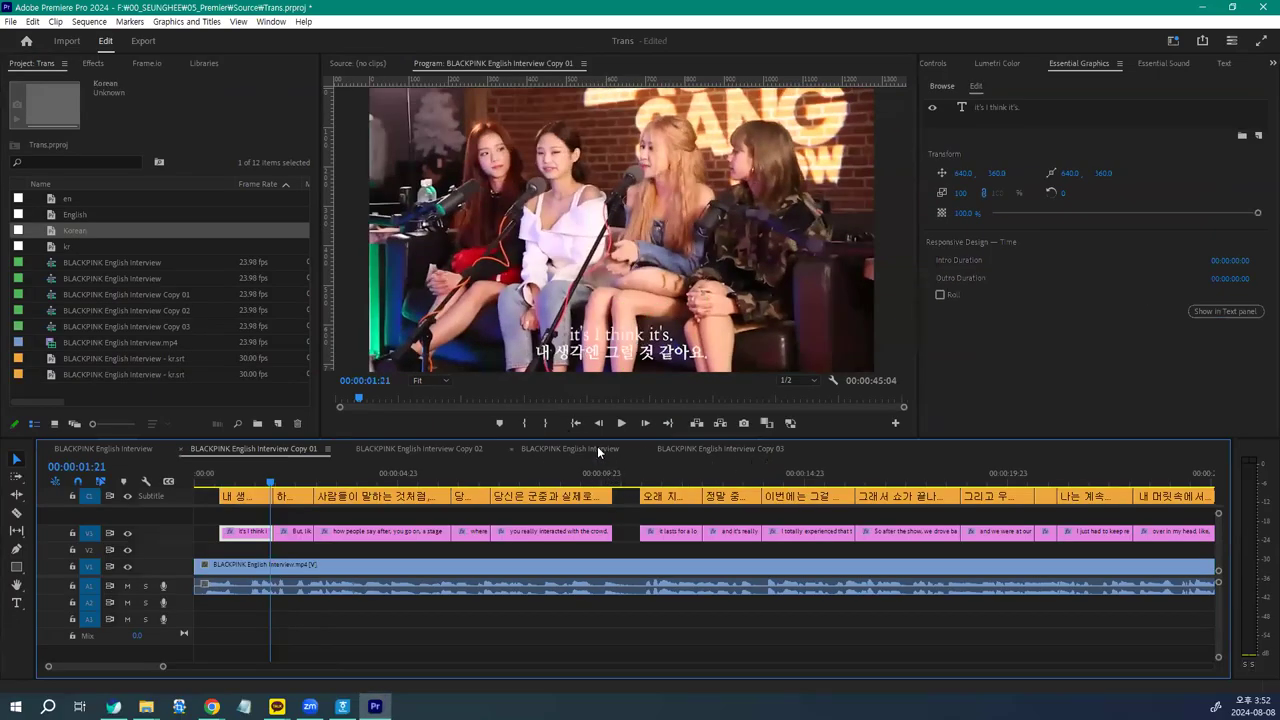
{"action": "left_click", "coordinate": [601, 451]}
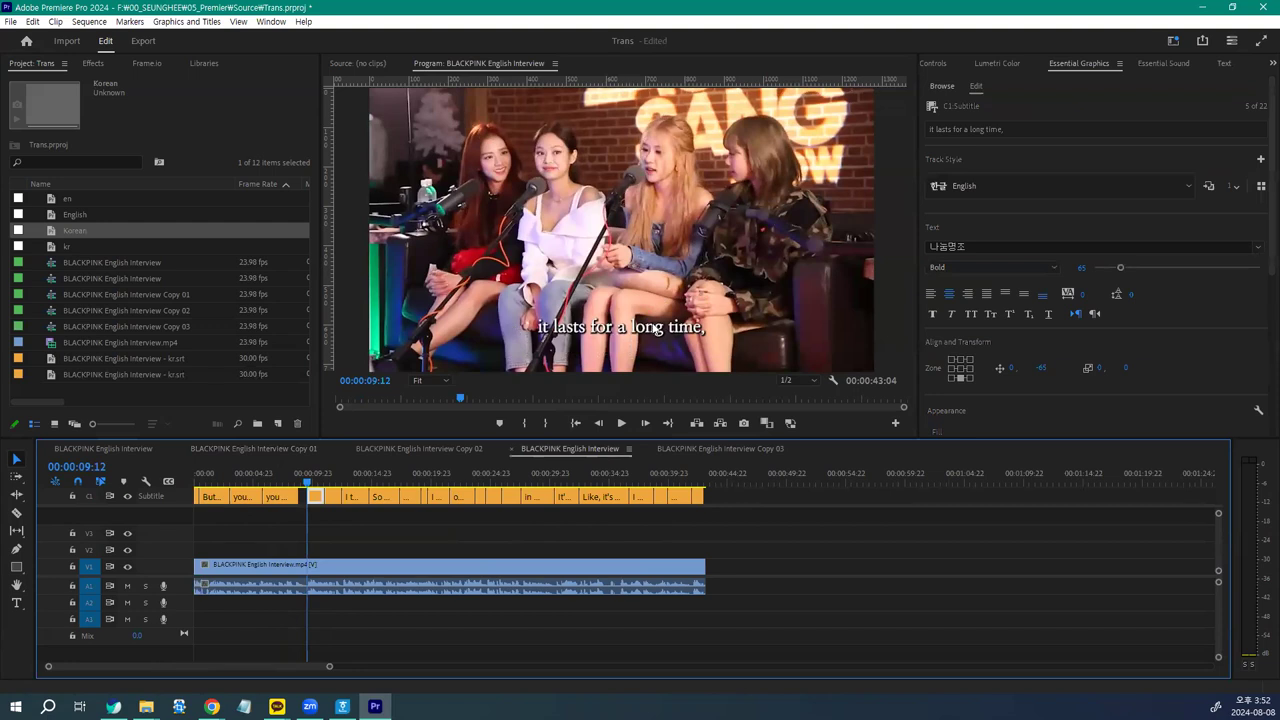
{"action": "left_click", "coordinate": [149, 557]}
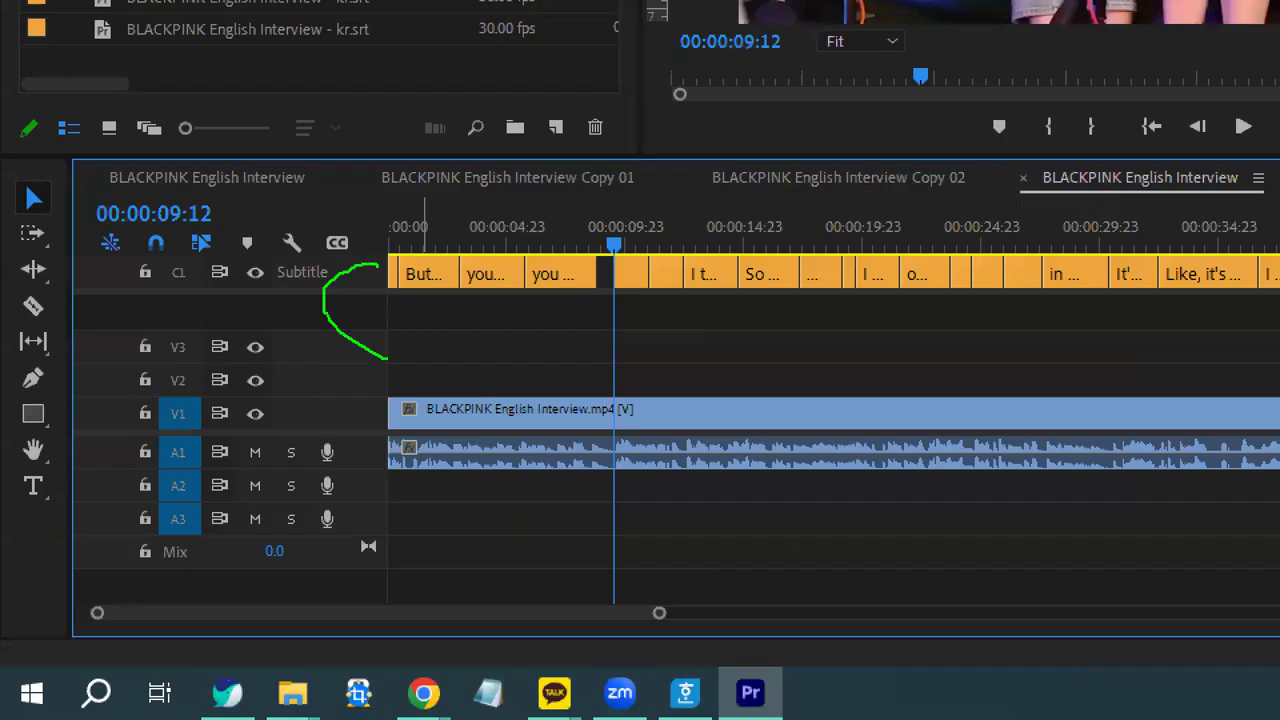
Step: Marquee-select all the English caption clips on the C1 Subtitle track
{"action": "mouse_move", "coordinate": [386, 358]}
{"action": "left_mouse_down"}
{"action": "mouse_move", "coordinate": [384, 326]}
{"action": "mouse_move", "coordinate": [380, 368]}
{"action": "left_mouse_up"}
{"action": "mouse_move", "coordinate": [468, 346]}
{"action": "left_mouse_down"}
{"action": "mouse_move", "coordinate": [574, 340]}
{"action": "mouse_move", "coordinate": [716, 360]}
{"action": "left_mouse_up"}
{"action": "left_click_drag", "start_coordinate": [684, 318], "coordinate": [682, 396]}
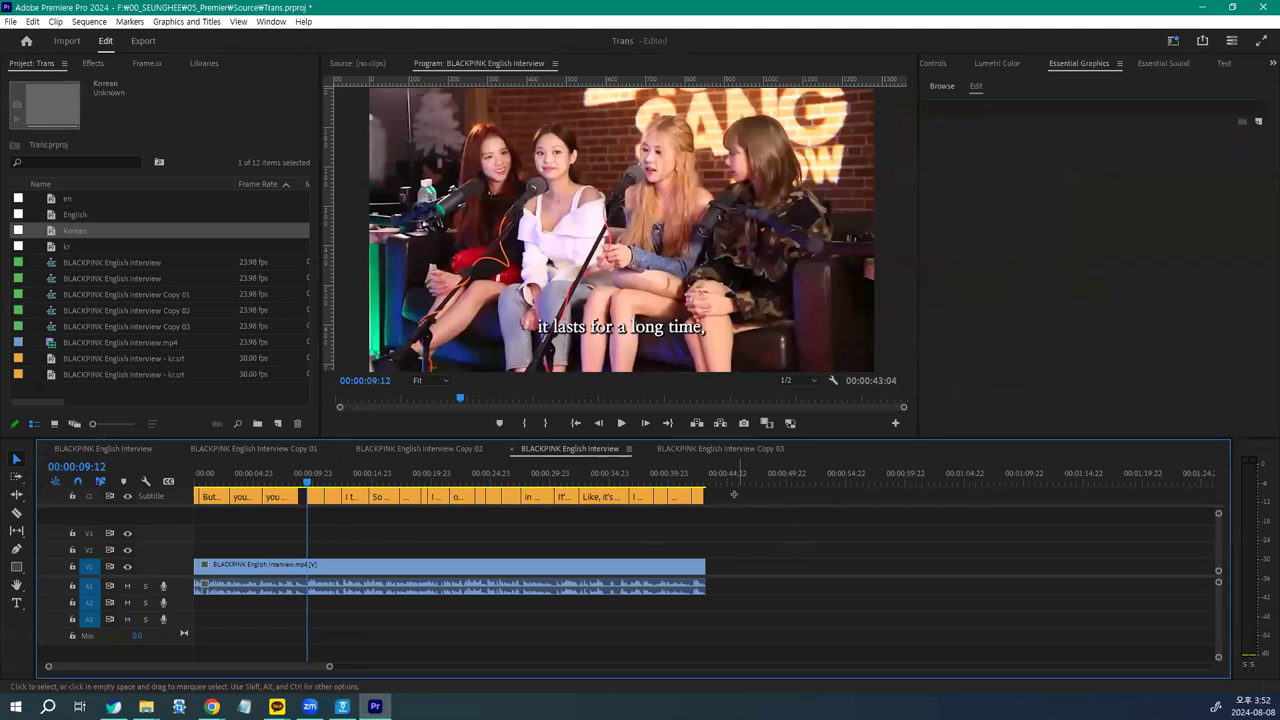
{"action": "left_click_drag", "start_coordinate": [740, 512], "coordinate": [204, 522]}
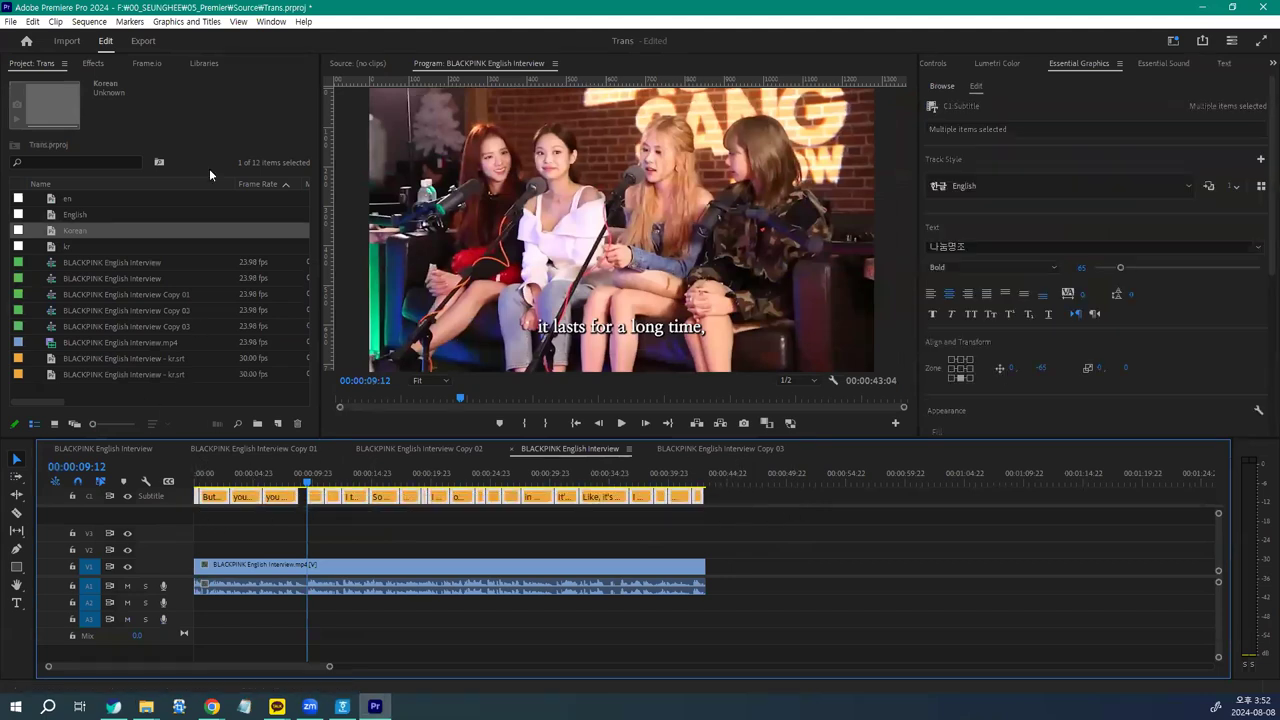
Step: Upgrade the selected English captions to graphic clips with Graphics and Titles > Upgrade Caption to Graphic
{"action": "left_click", "coordinate": [184, 22]}
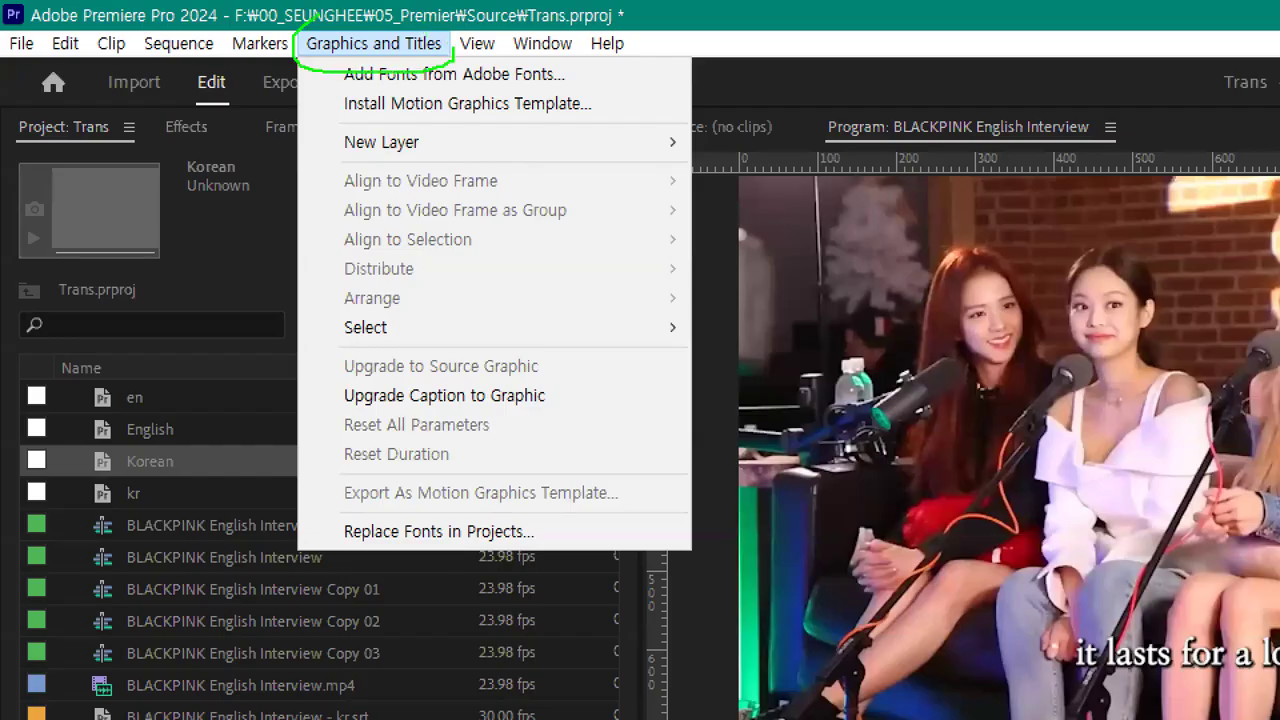
{"action": "left_click_drag", "start_coordinate": [228, 6], "coordinate": [231, 30]}
{"action": "mouse_move", "coordinate": [328, 376]}
{"action": "left_mouse_down"}
{"action": "mouse_move", "coordinate": [325, 408]}
{"action": "mouse_move", "coordinate": [456, 419]}
{"action": "mouse_move", "coordinate": [561, 398]}
{"action": "mouse_move", "coordinate": [356, 379]}
{"action": "left_mouse_up"}
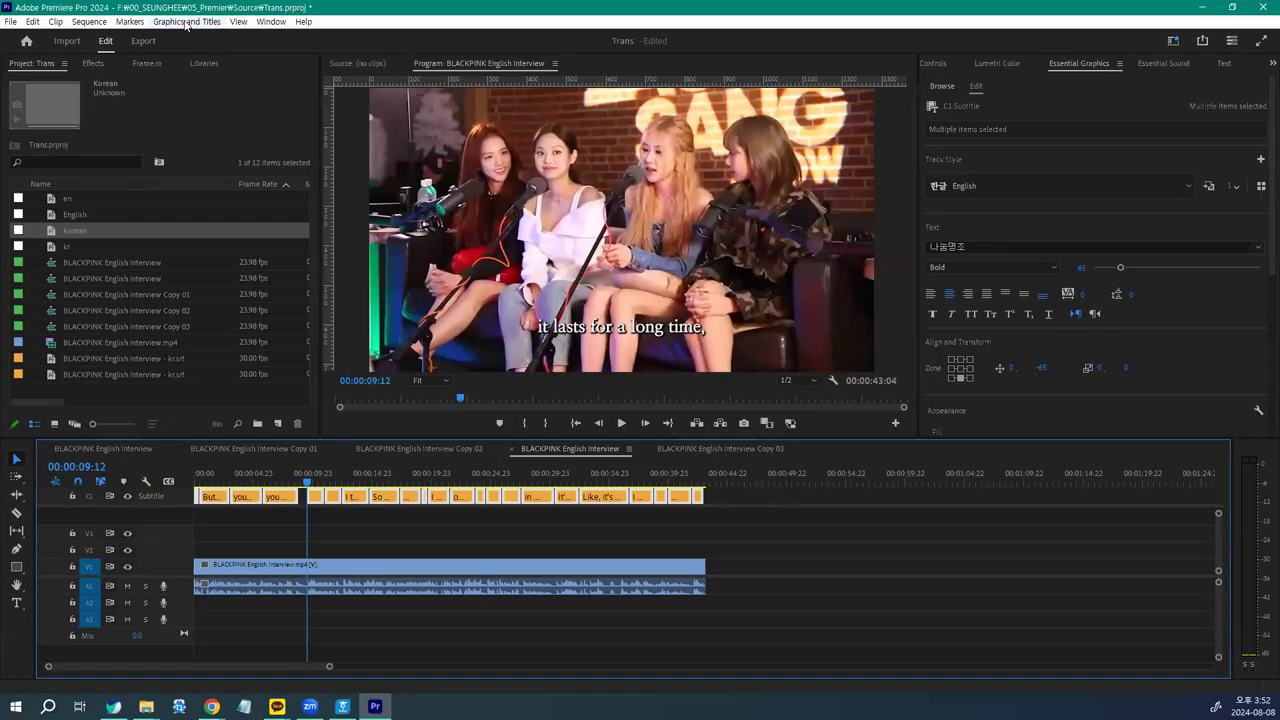
{"action": "left_click", "coordinate": [186, 21]}
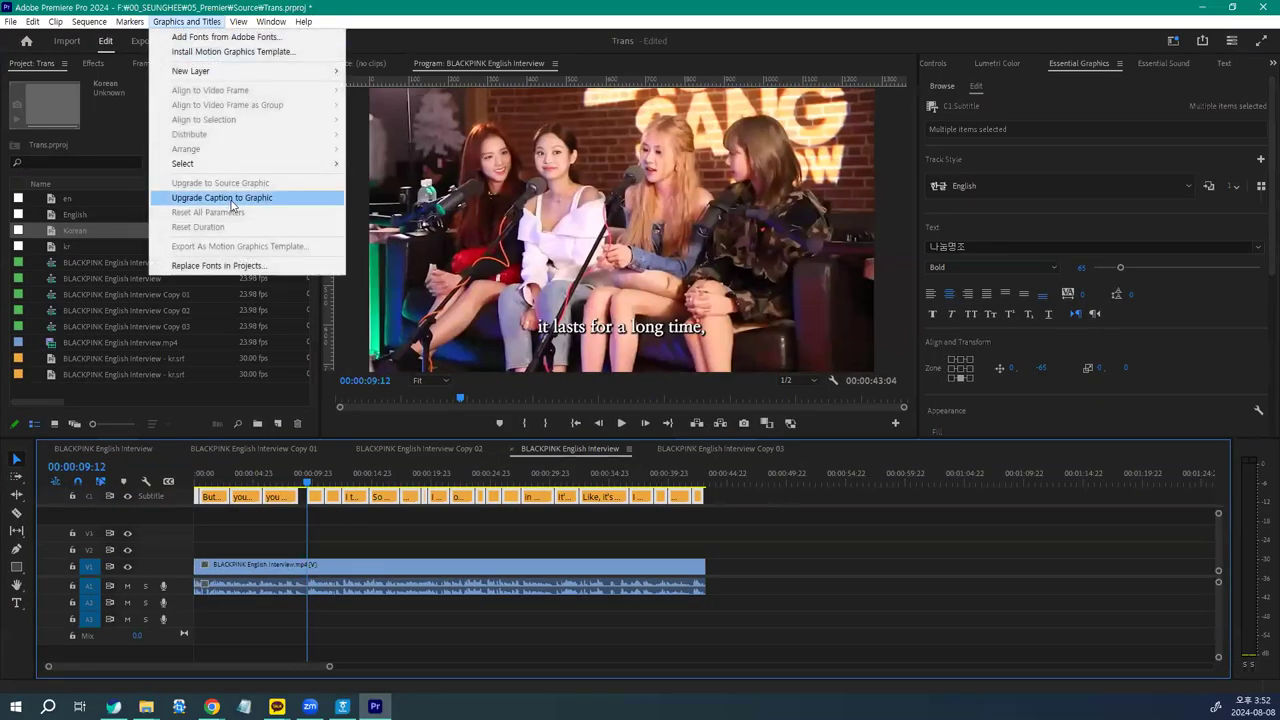
{"action": "left_click", "coordinate": [233, 198]}
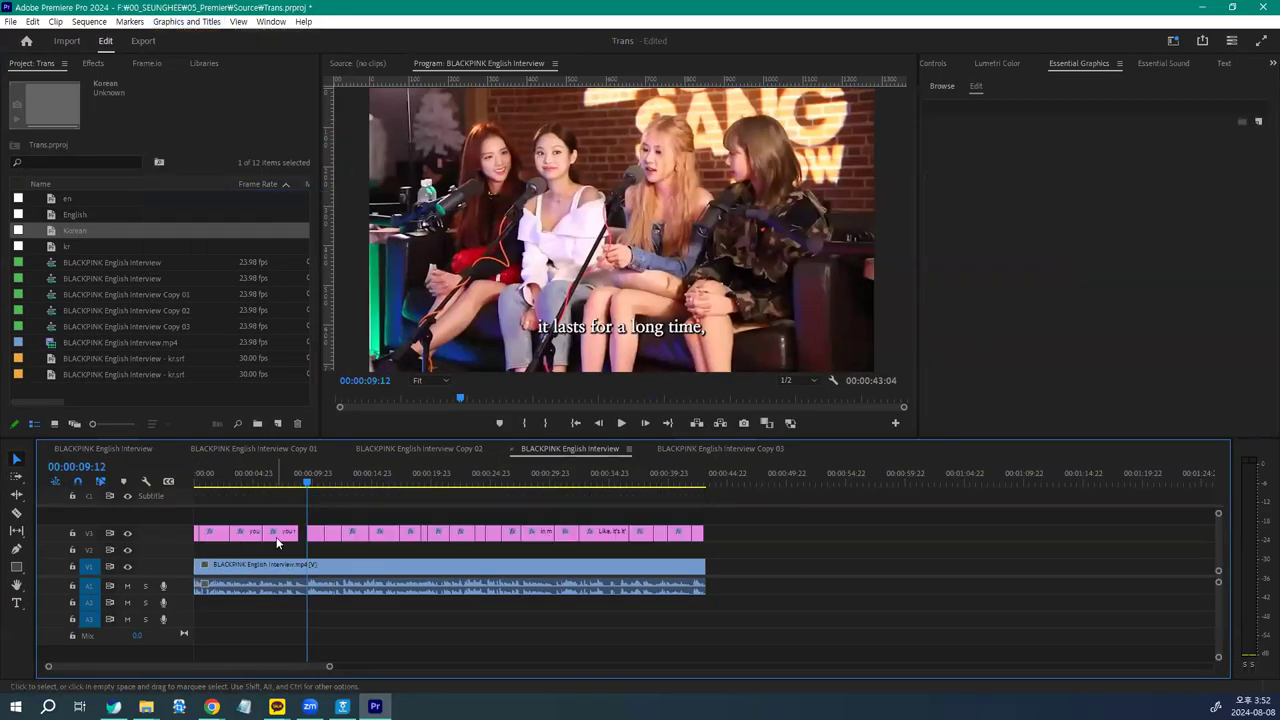
Step: Select the new pink graphic clips on V3 with the playhead at the sequence start
{"action": "left_click_drag", "start_coordinate": [731, 516], "coordinate": [206, 542]}
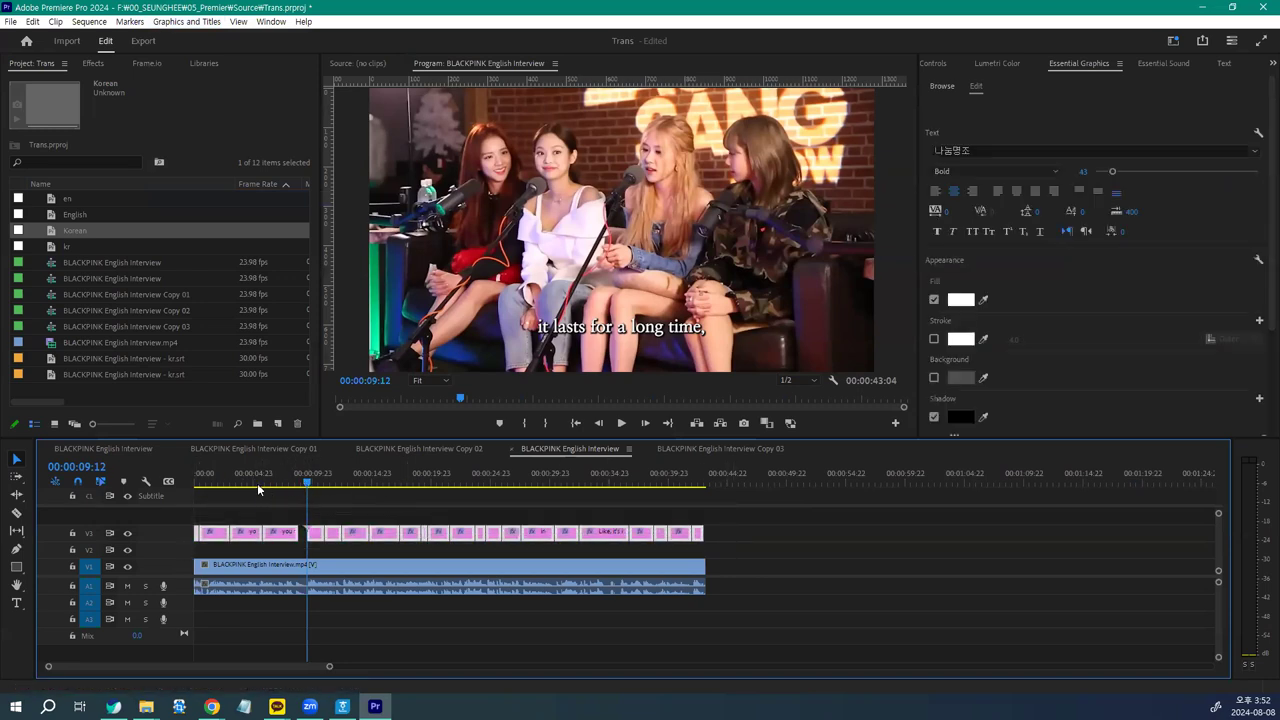
{"action": "key", "text": "Home"}
{"action": "key", "text": "ctrl+a"}
Step: Paste the English graphic clips at 00:00:00:00 in Copy 03 and scrub to preview both subtitle languages
{"action": "left_click_drag", "start_coordinate": [742, 506], "coordinate": [241, 551]}
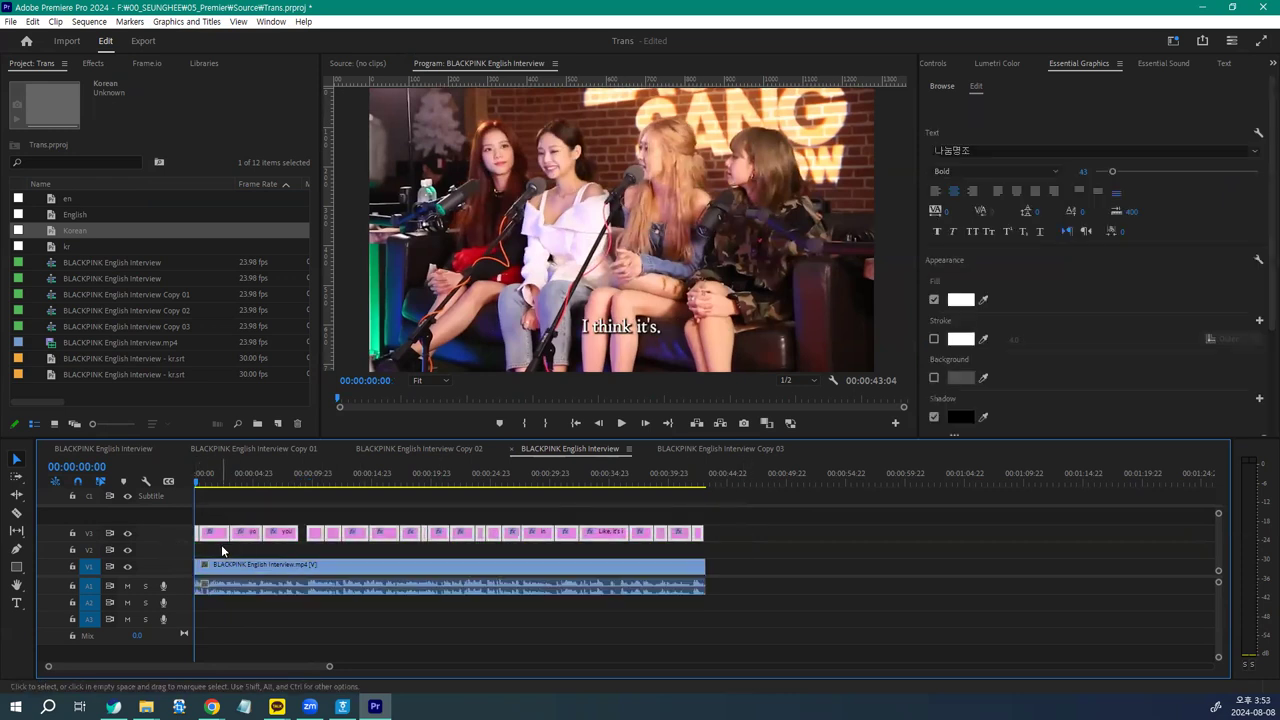
{"action": "left_click", "coordinate": [705, 448]}
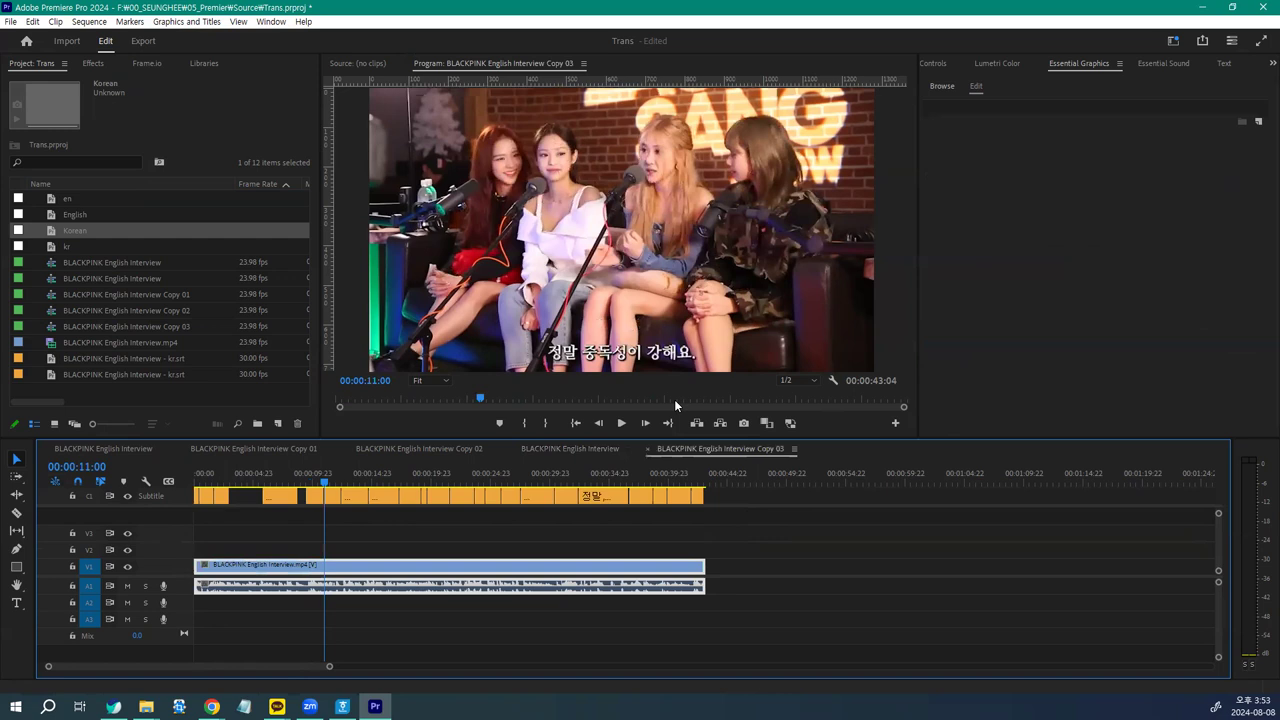
{"action": "left_click_drag", "start_coordinate": [324, 488], "coordinate": [190, 495]}
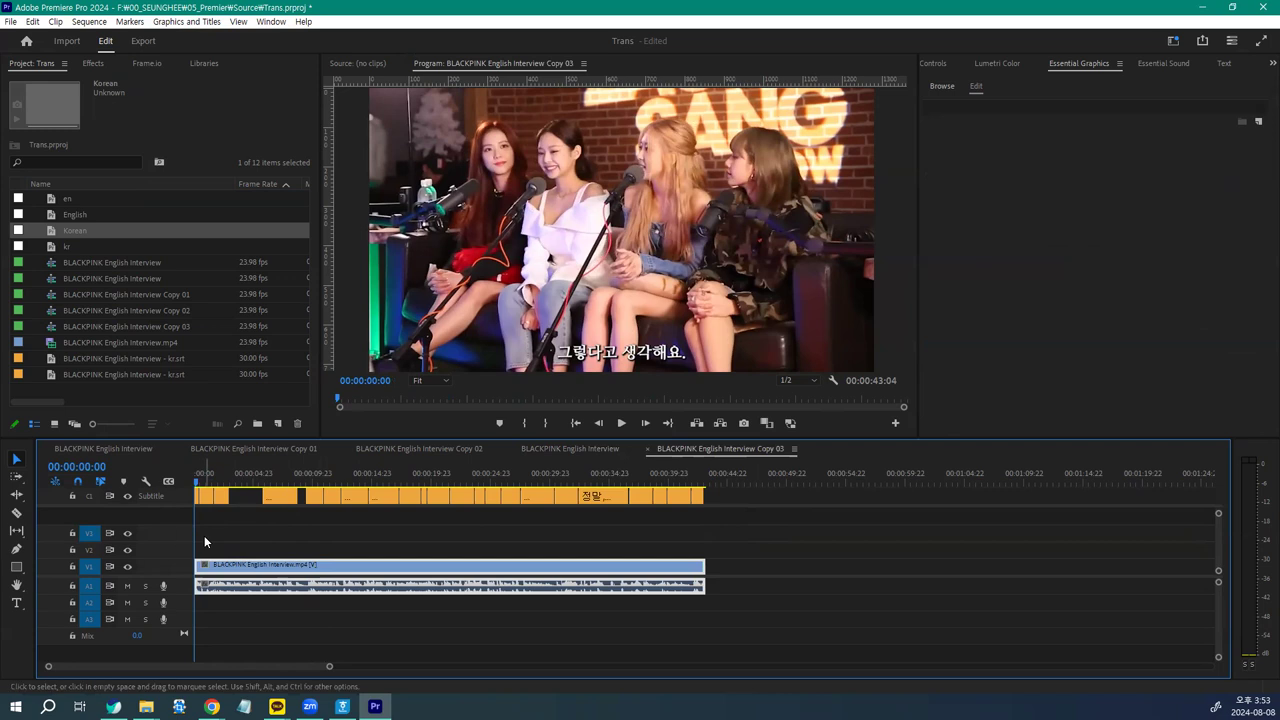
{"action": "key", "text": "ctrl+v"}
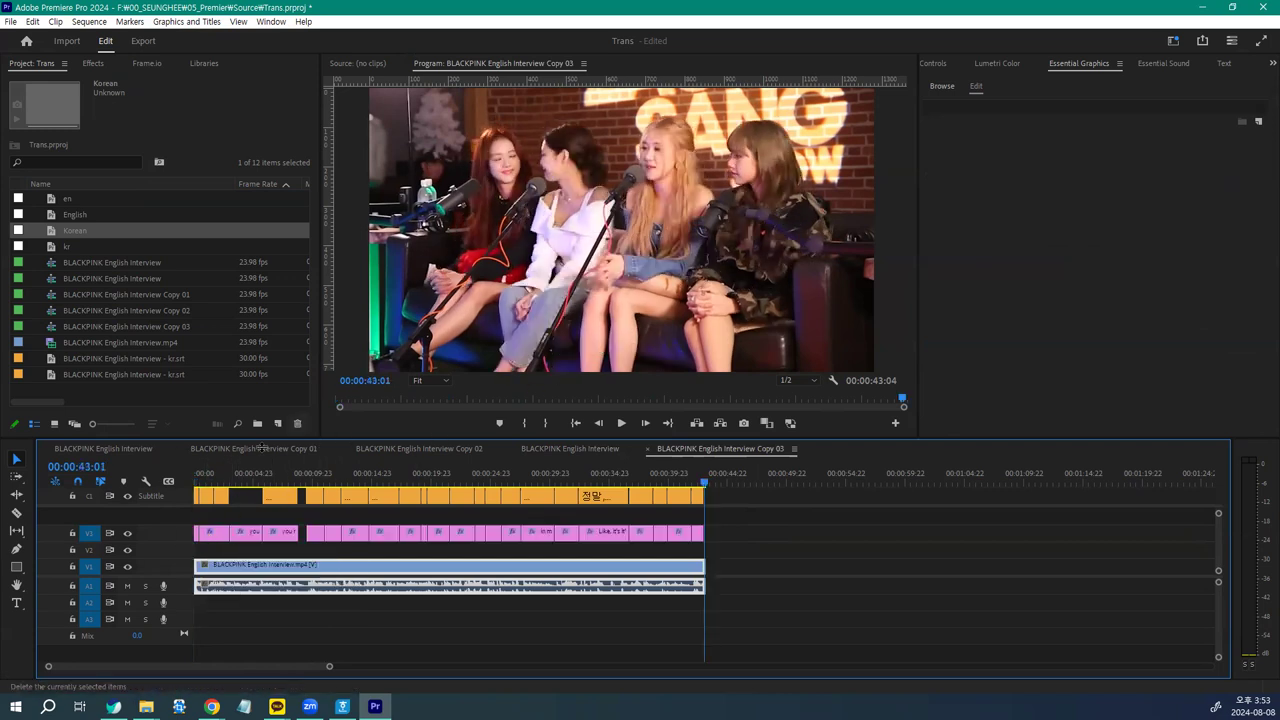
{"action": "left_click_drag", "start_coordinate": [212, 473], "coordinate": [285, 473]}
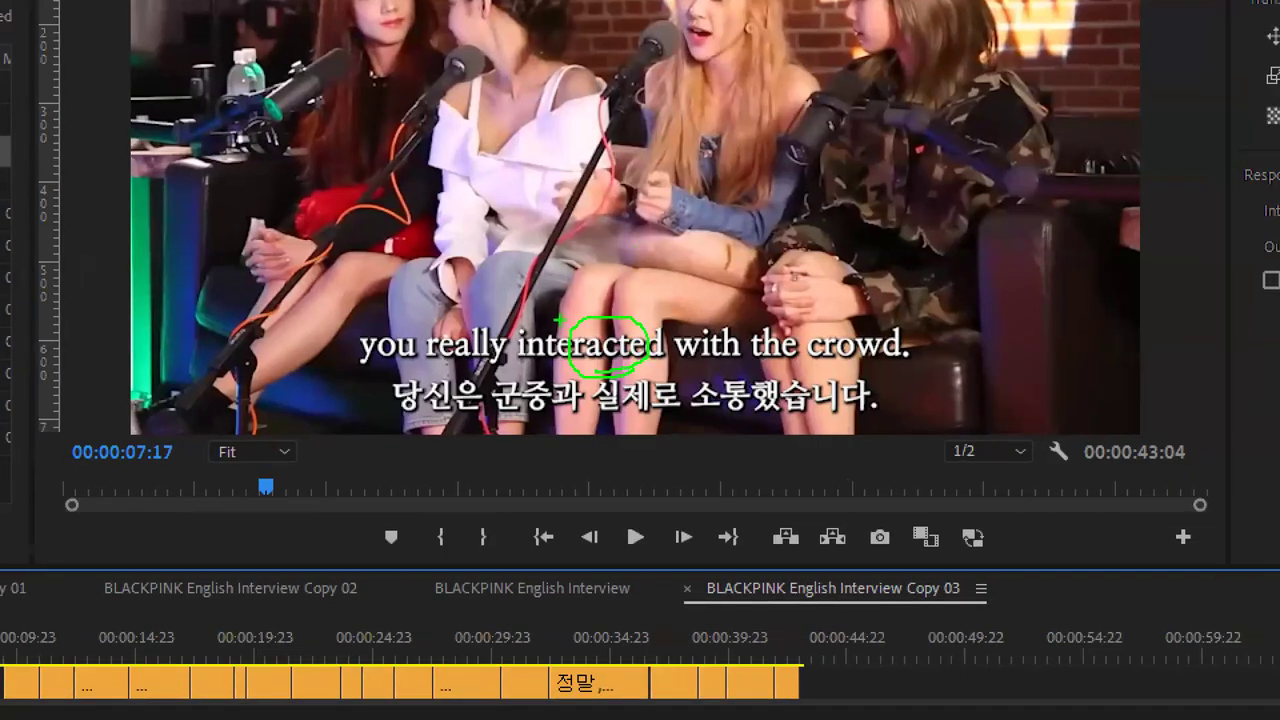
{"action": "left_click_drag", "start_coordinate": [333, 369], "coordinate": [815, 370]}
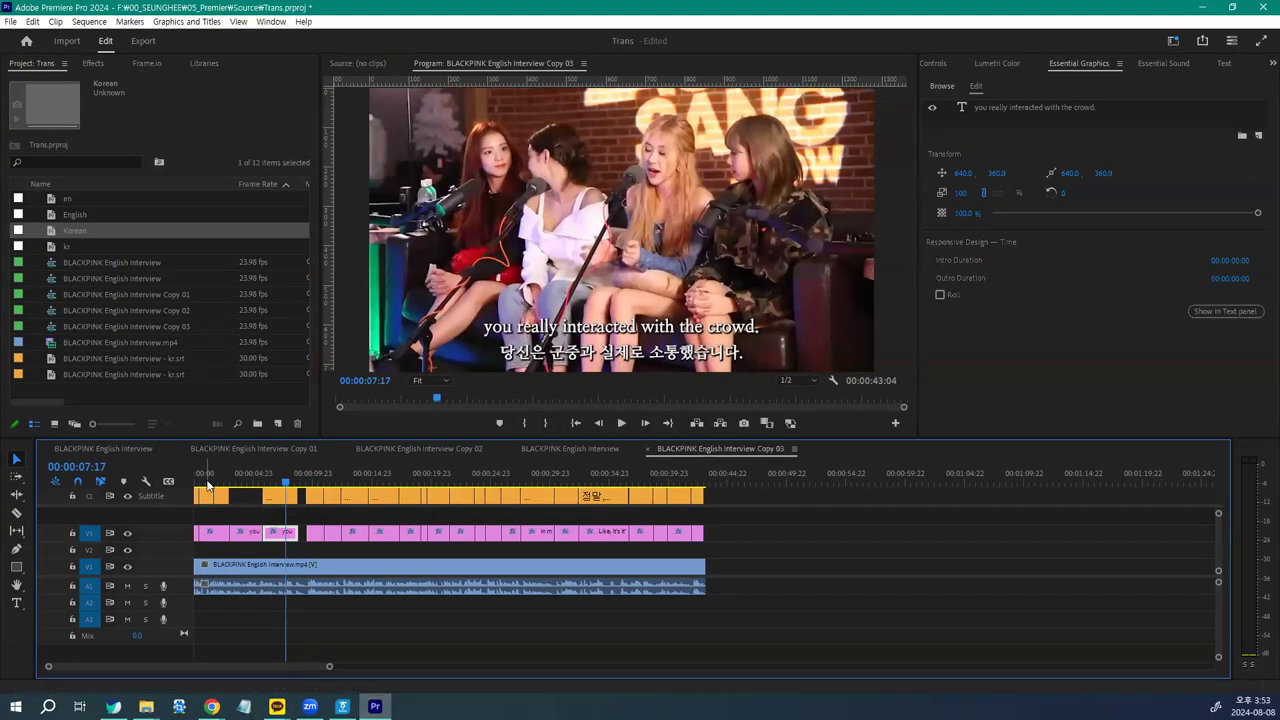
Step: Zoom into the timeline start and slide the mistimed Korean subtitle clip later into the gap
{"action": "left_click", "coordinate": [216, 474]}
{"action": "key", "text": "="}
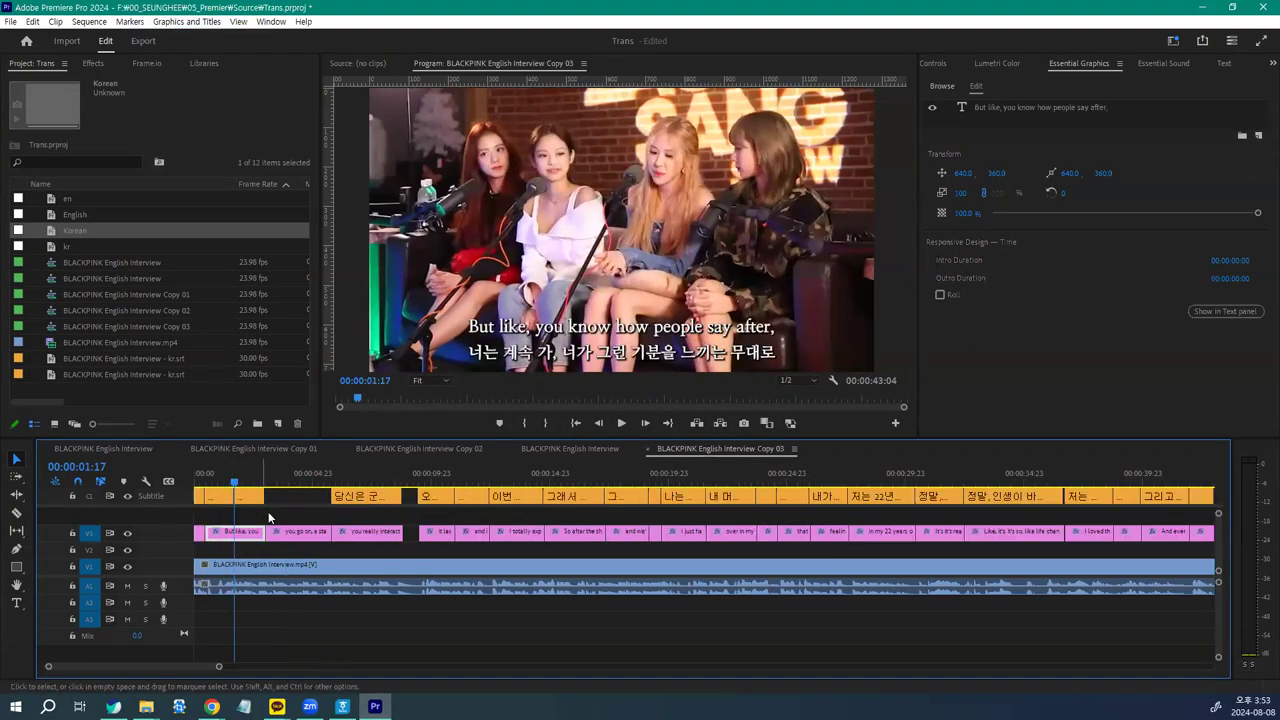
{"action": "left_click_drag", "start_coordinate": [246, 491], "coordinate": [330, 497]}
{"action": "left_click", "coordinate": [229, 498]}
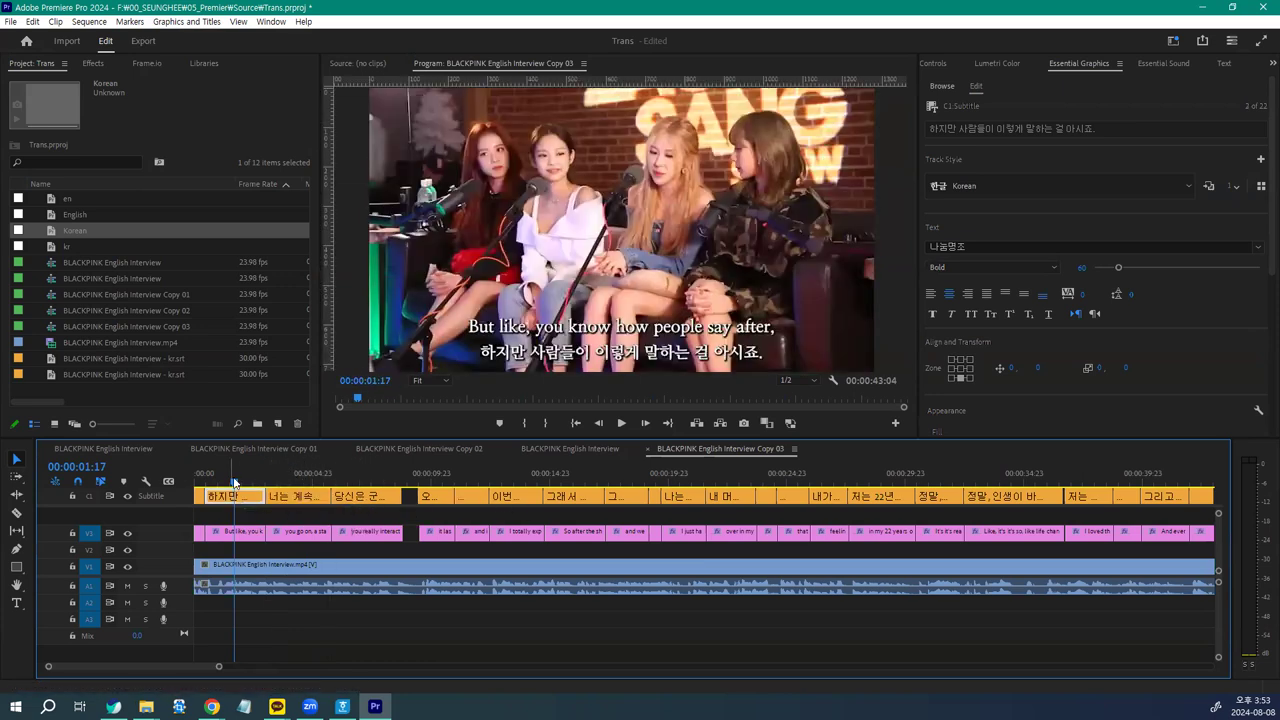
Step: Play the bilingual subtitles from the start, then select the 'you really interacted' English graphic clip
{"action": "left_click", "coordinate": [198, 473]}
{"action": "key", "text": "space"}
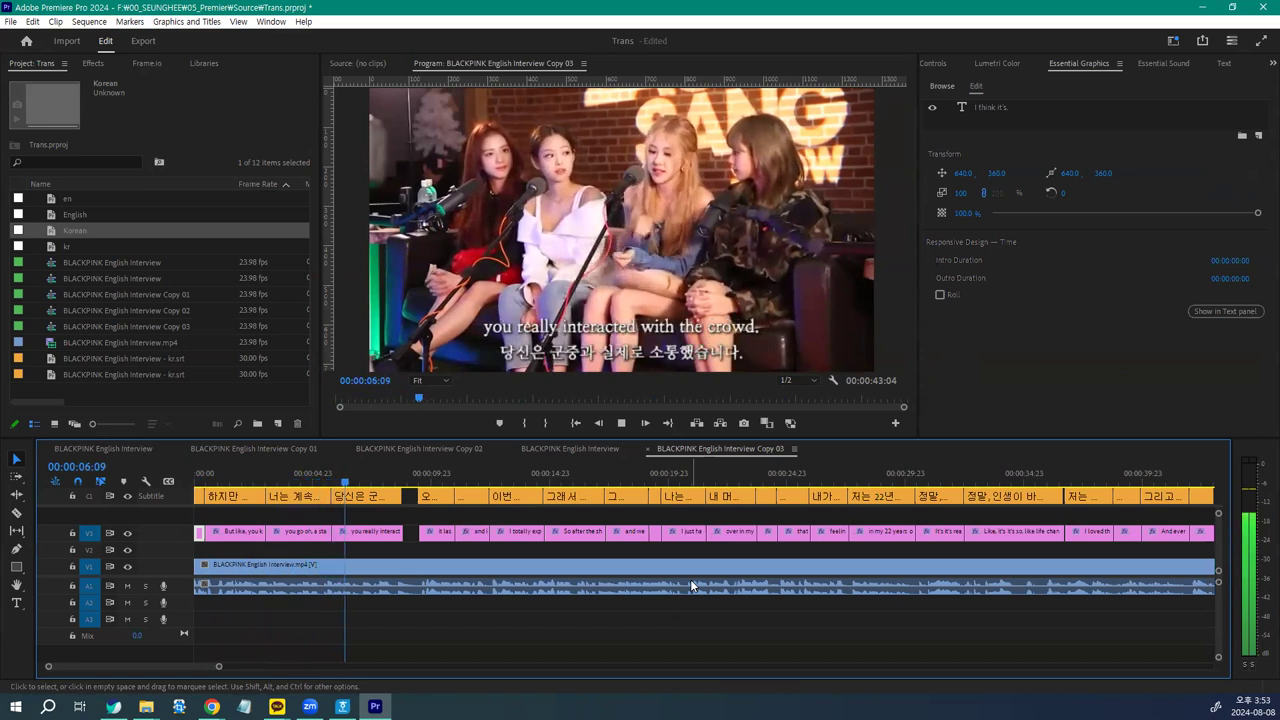
{"action": "key", "text": "space"}
{"action": "left_click", "coordinate": [368, 531]}
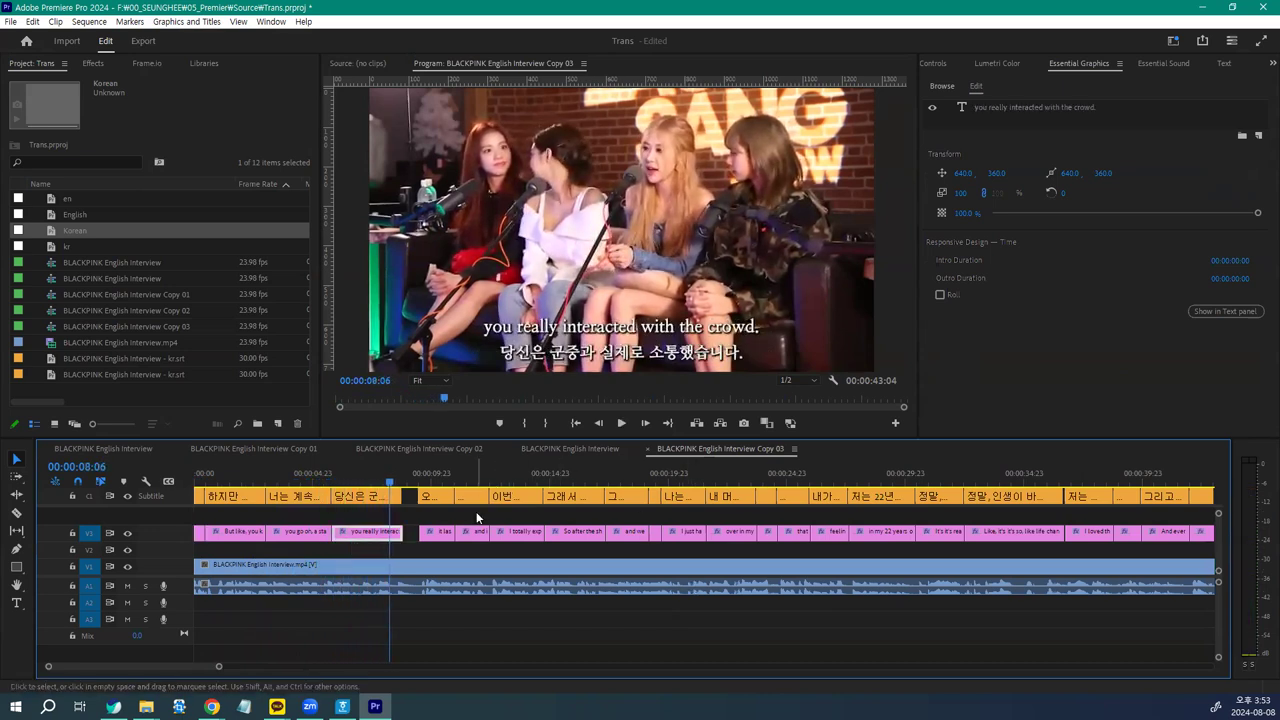
{"action": "left_click", "coordinate": [372, 497]}
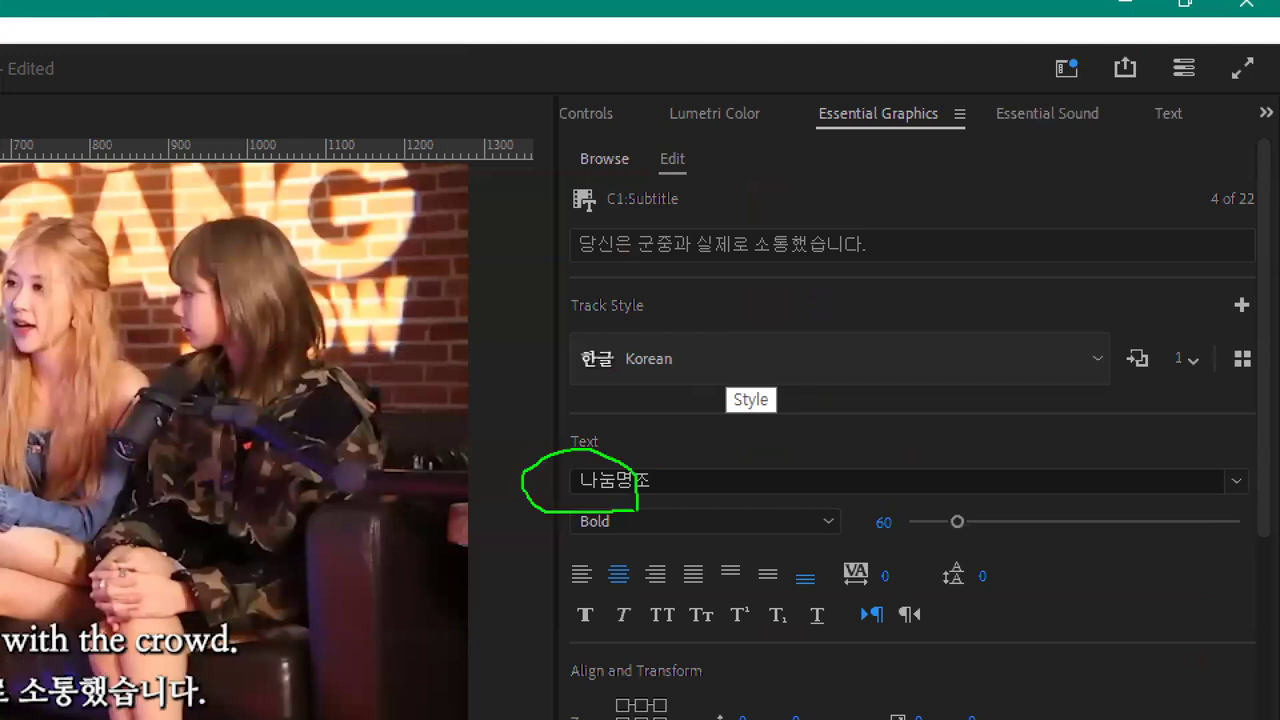
{"action": "mouse_move", "coordinate": [893, 498]}
{"action": "left_mouse_down"}
{"action": "mouse_move", "coordinate": [878, 547]}
{"action": "mouse_move", "coordinate": [915, 503]}
{"action": "left_mouse_up"}
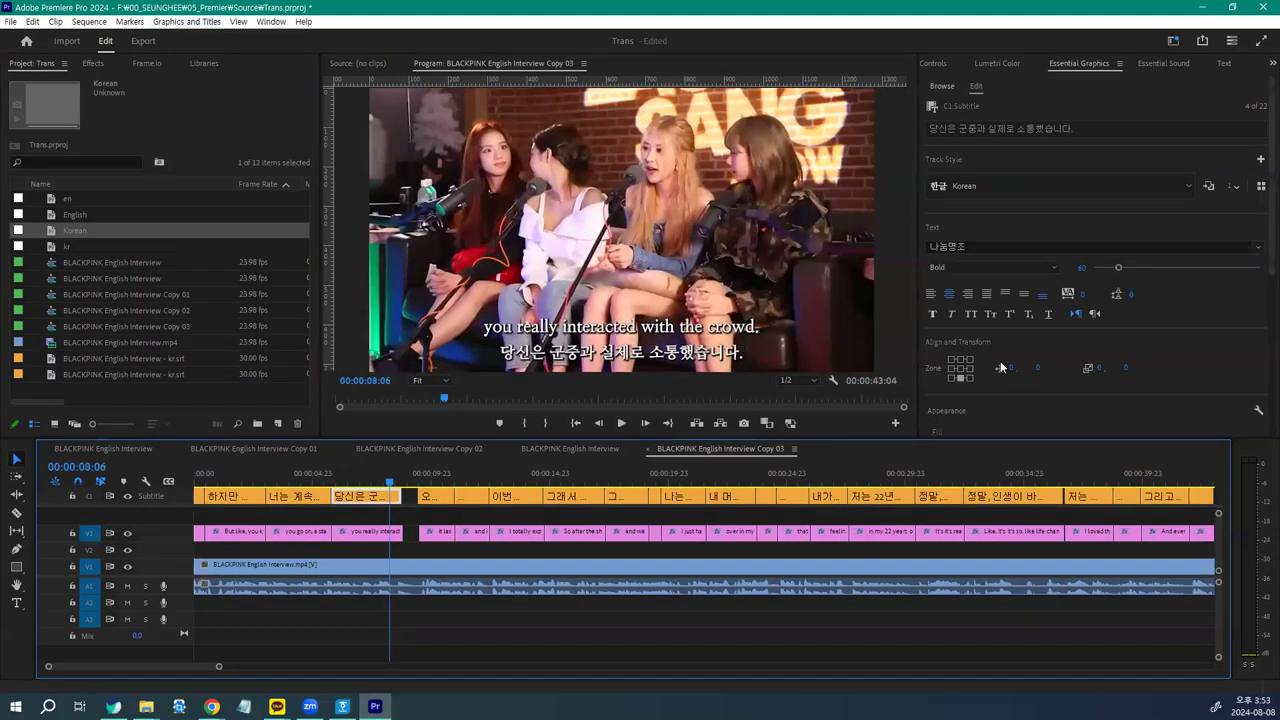
{"action": "scroll", "coordinate": [1013, 375], "scroll_direction": "down", "scroll_amount": 3}
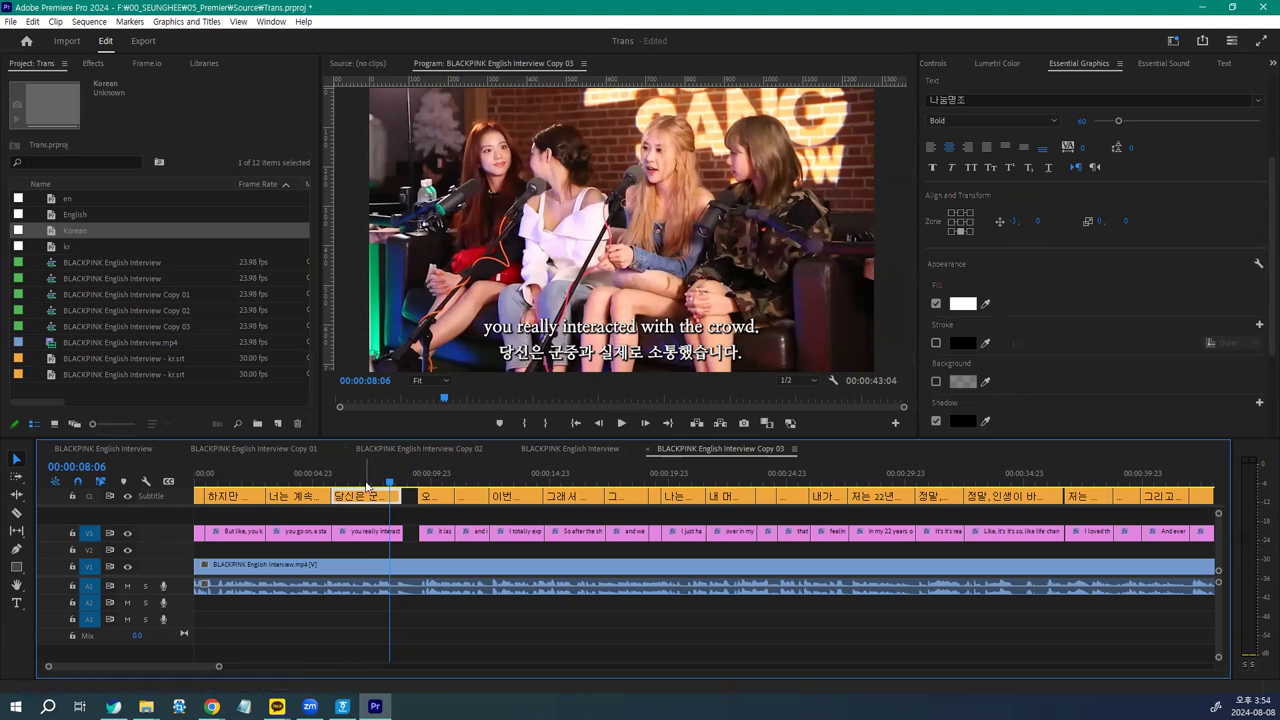
{"action": "scroll", "coordinate": [395, 490], "scroll_direction": "down", "scroll_amount": 3}
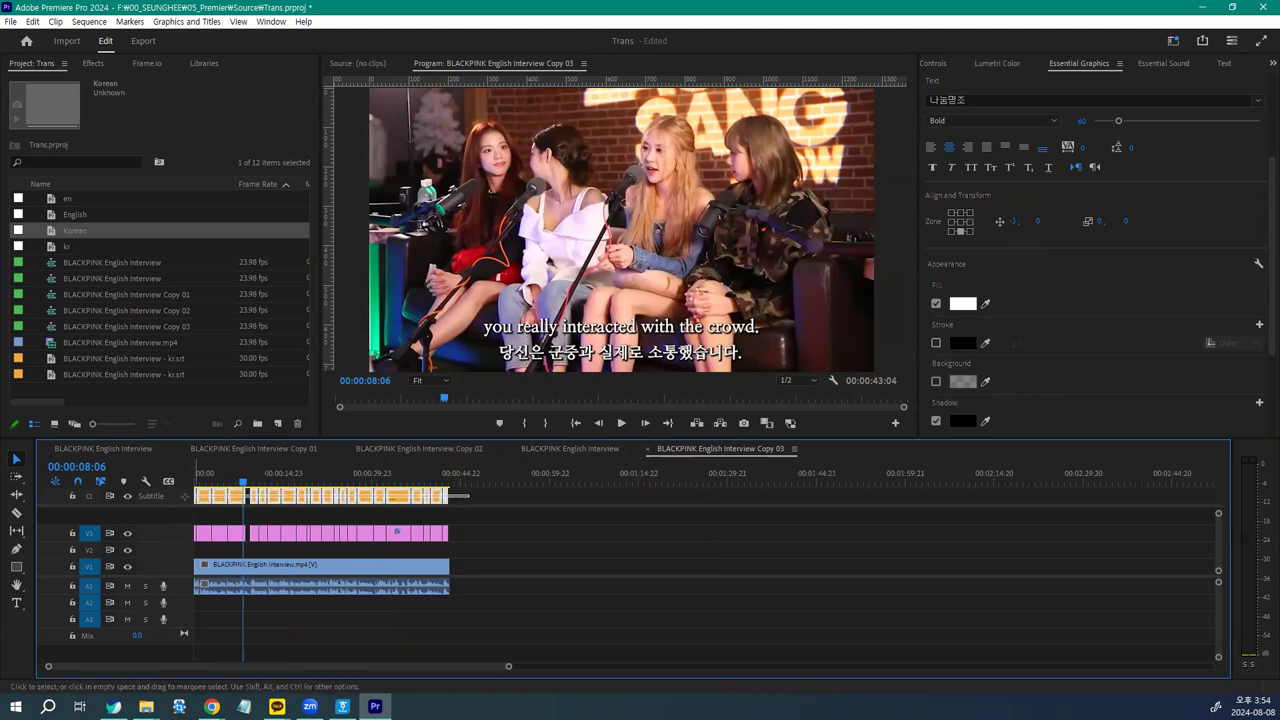
{"action": "left_click", "coordinate": [180, 22]}
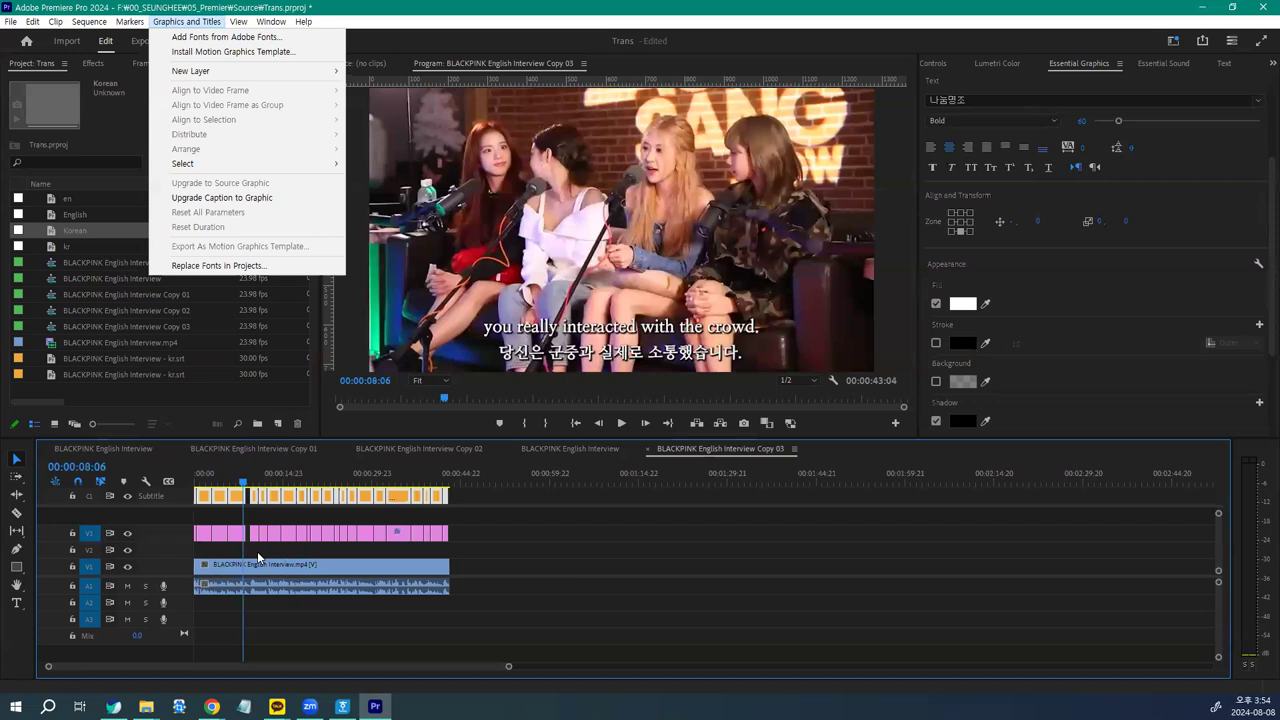
{"action": "left_click", "coordinate": [281, 511]}
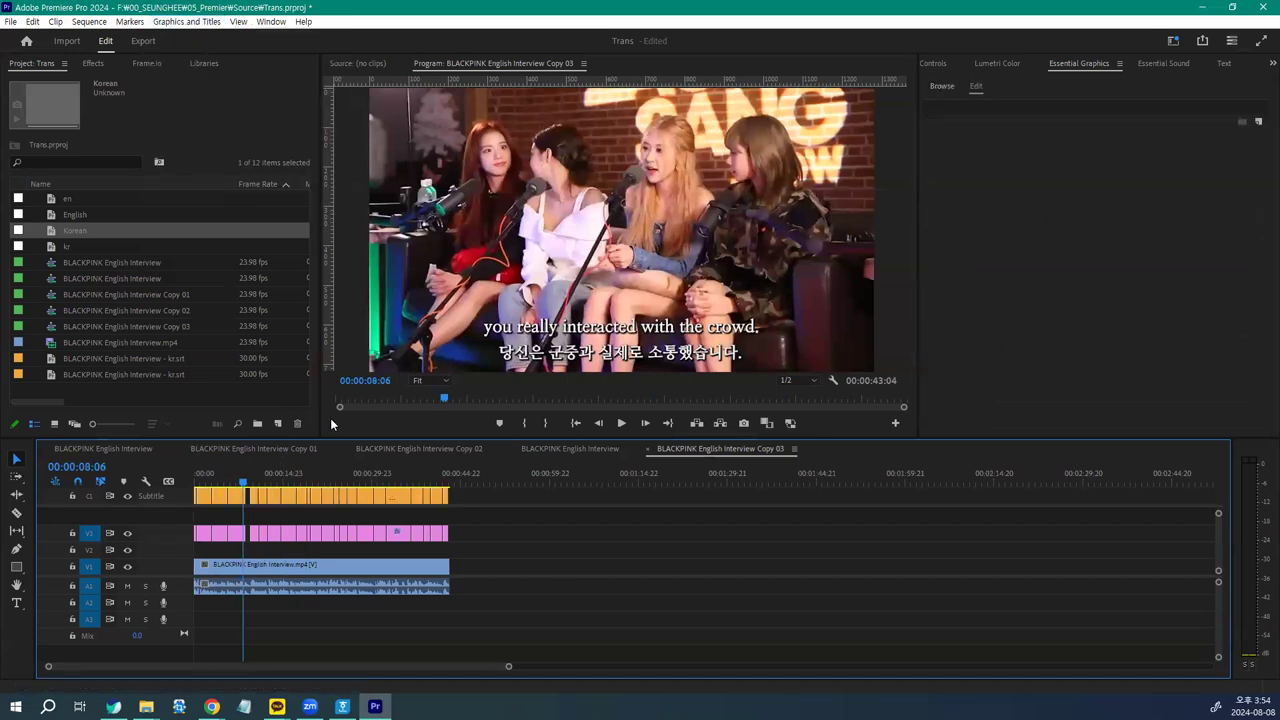
{"action": "key", "text": "backslash"}
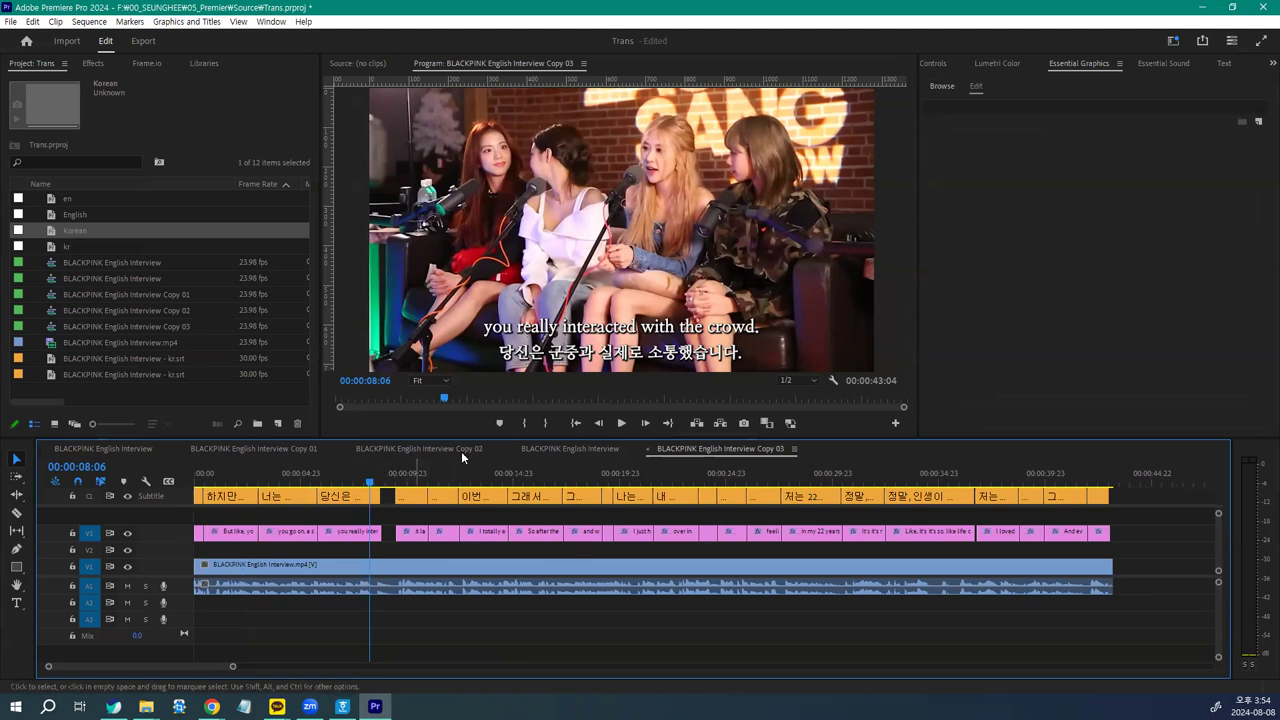